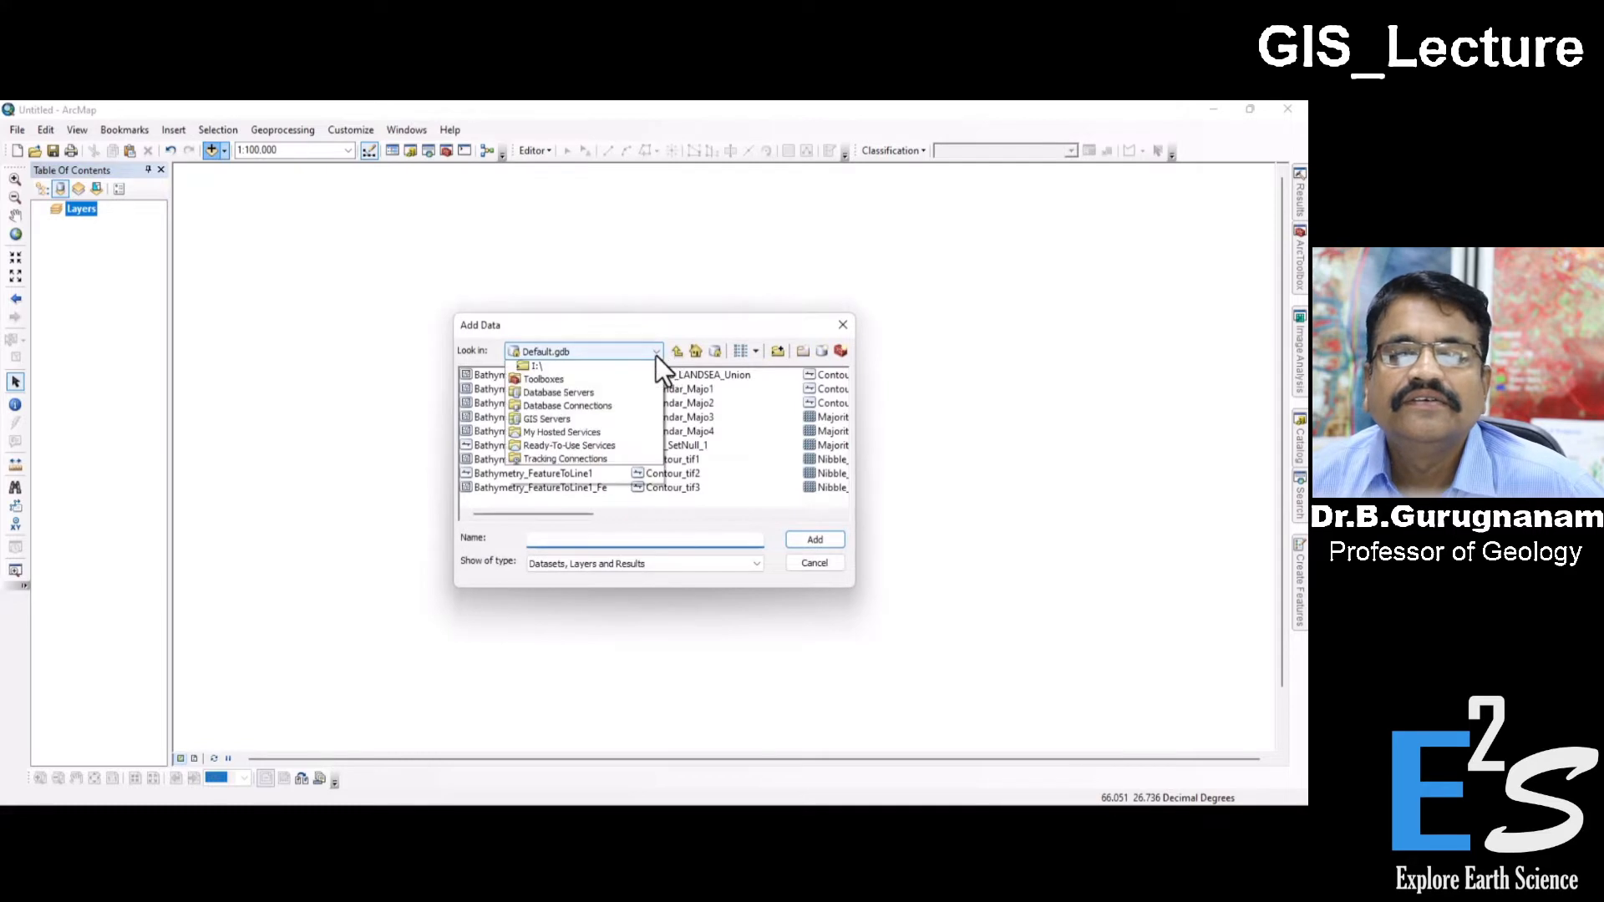
- Add the cdng42g.tif raster from the cdng42g_v3r1 folder inside D:\GIS_Tutorial\Landsat to the map
click(545, 421)
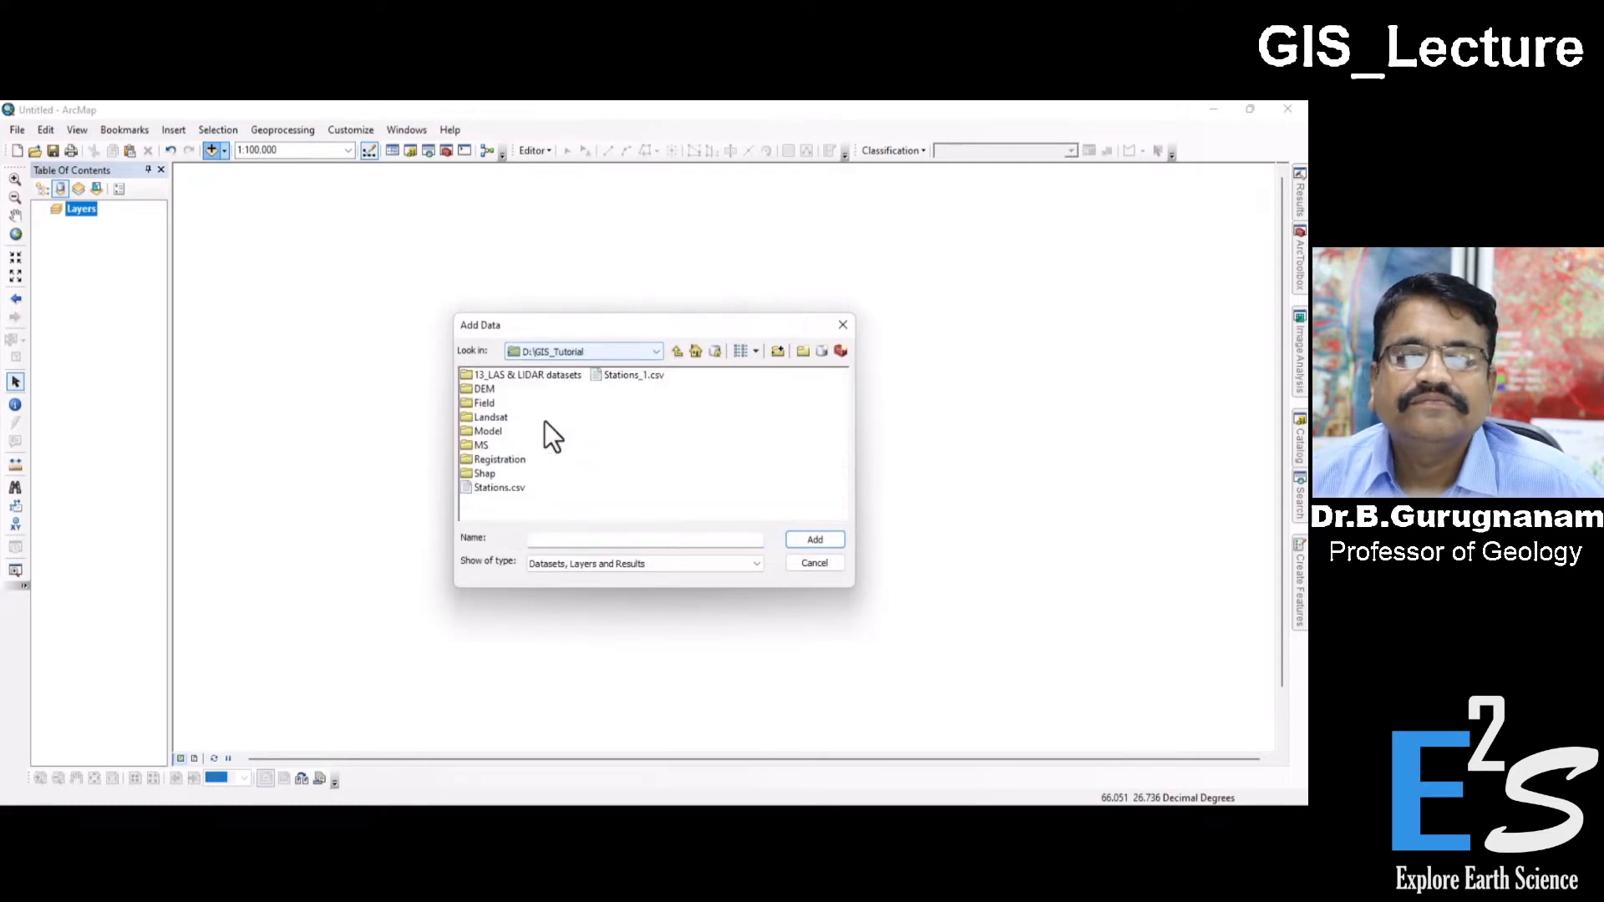
double_click(491, 416)
double_click(507, 379)
double_click(508, 378)
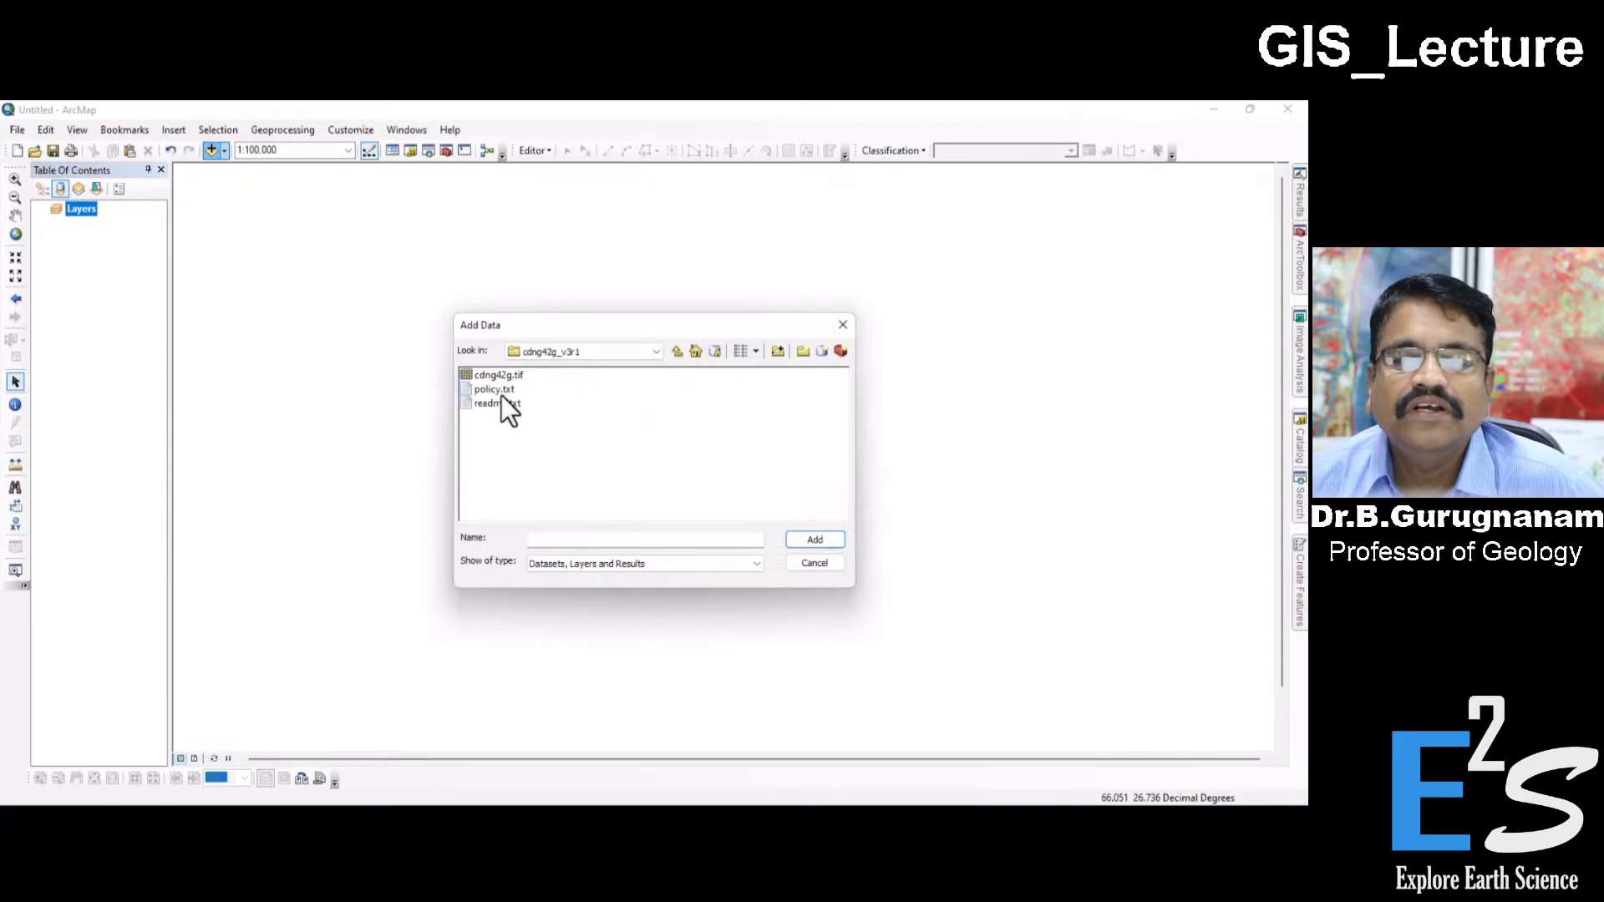
click(809, 541)
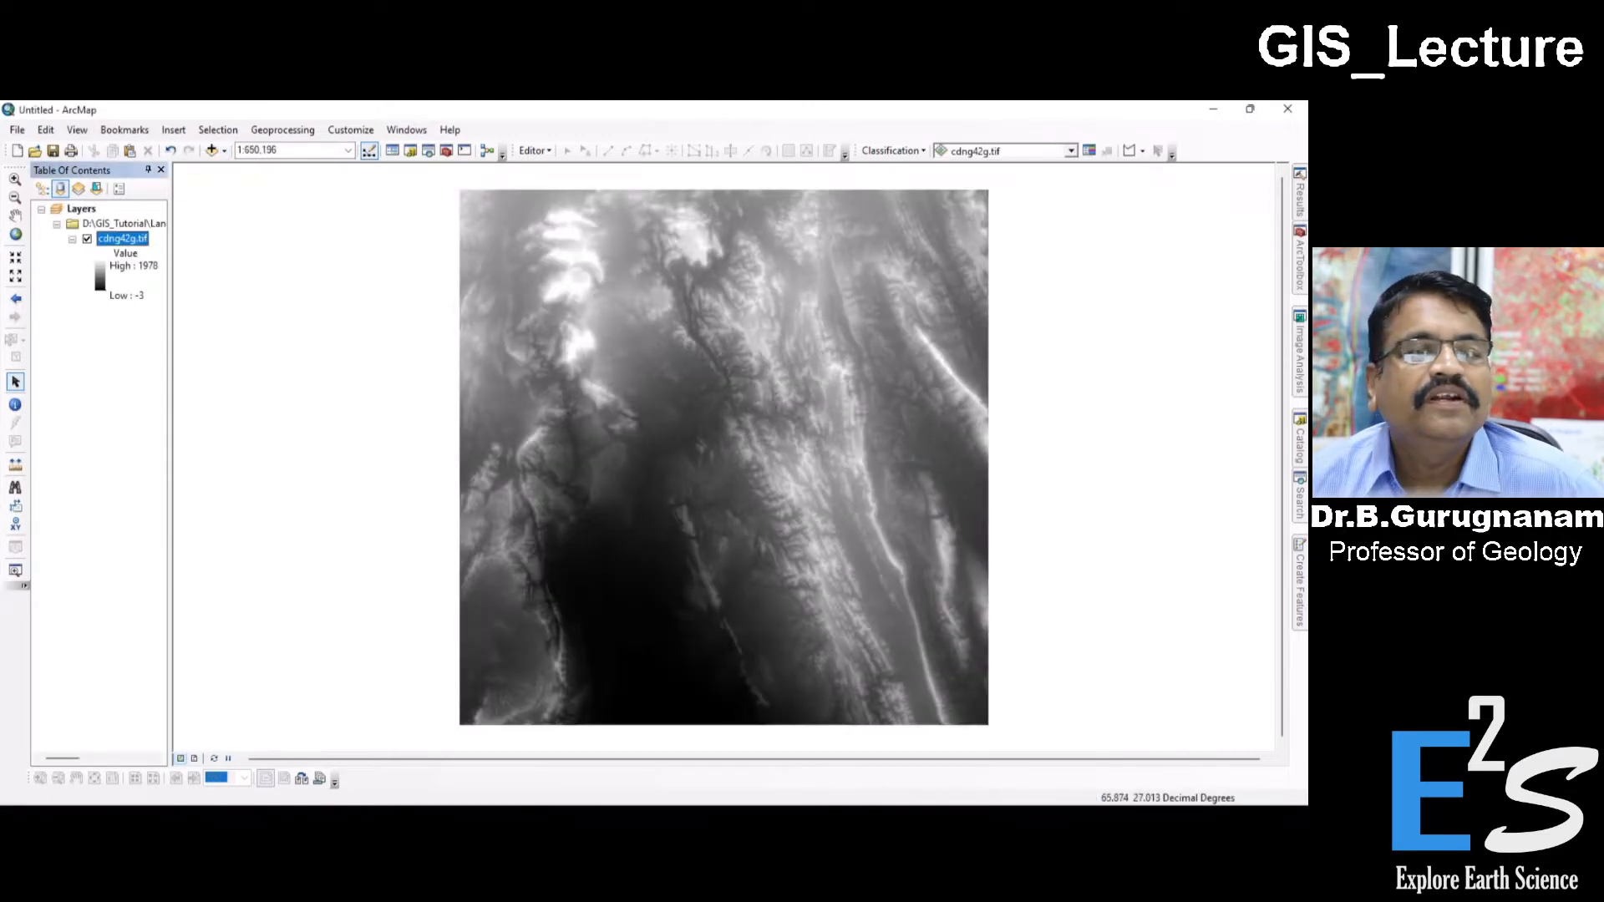
scroll(614, 391, up, 1)
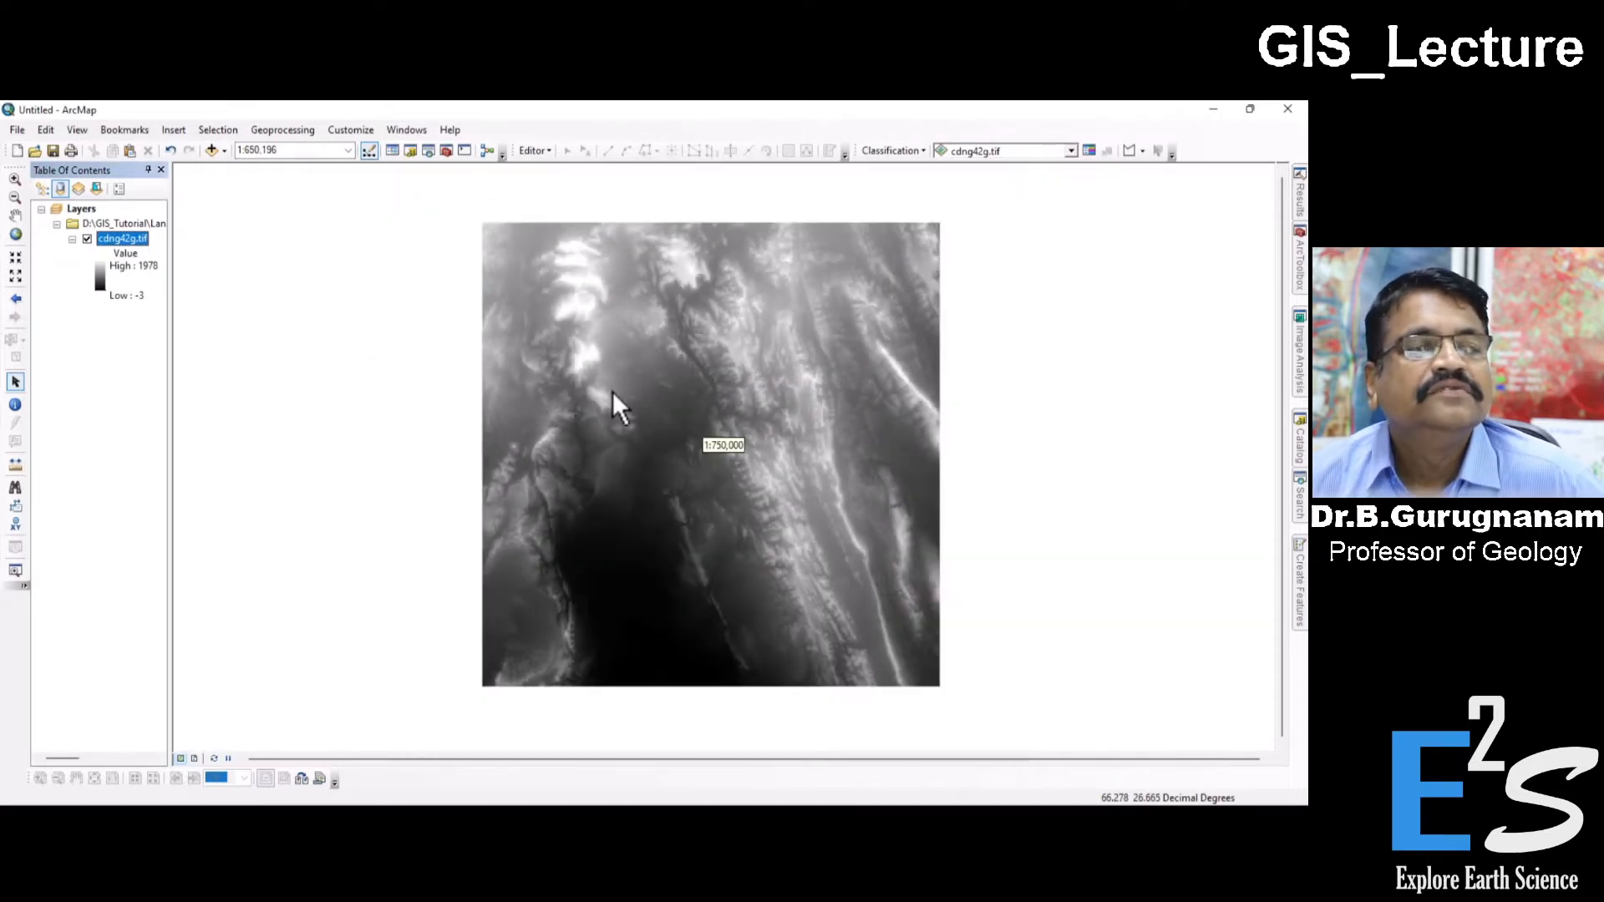
- Change the cdng42g.tif layer's colour ramp to the orange-red, yellow, green and dark blue gradient
click(115, 266)
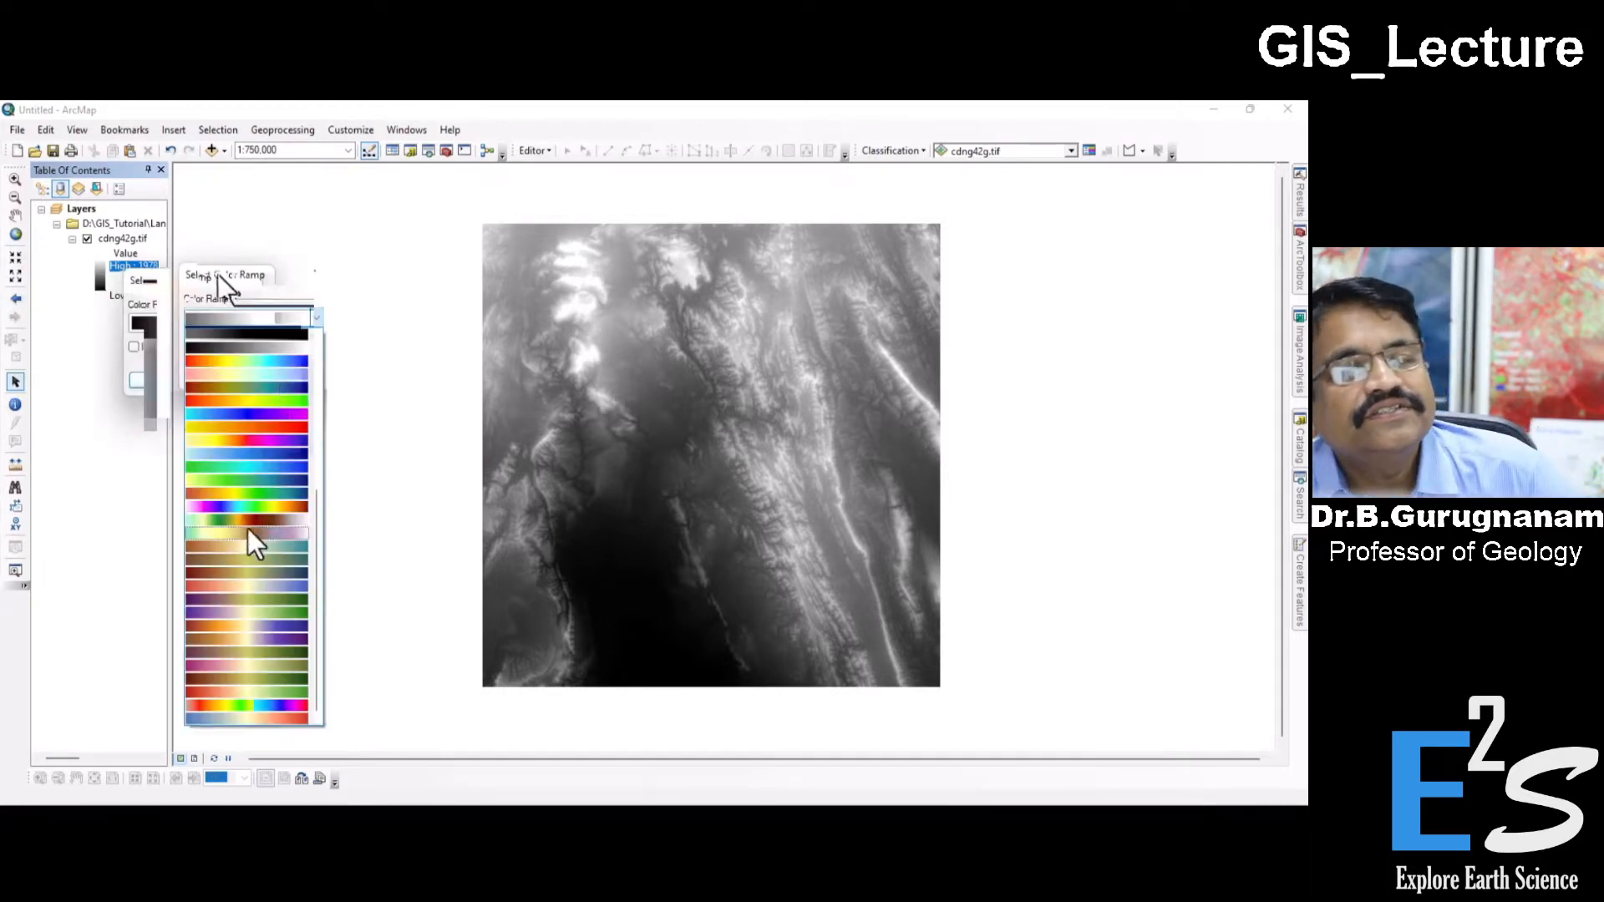
click(254, 496)
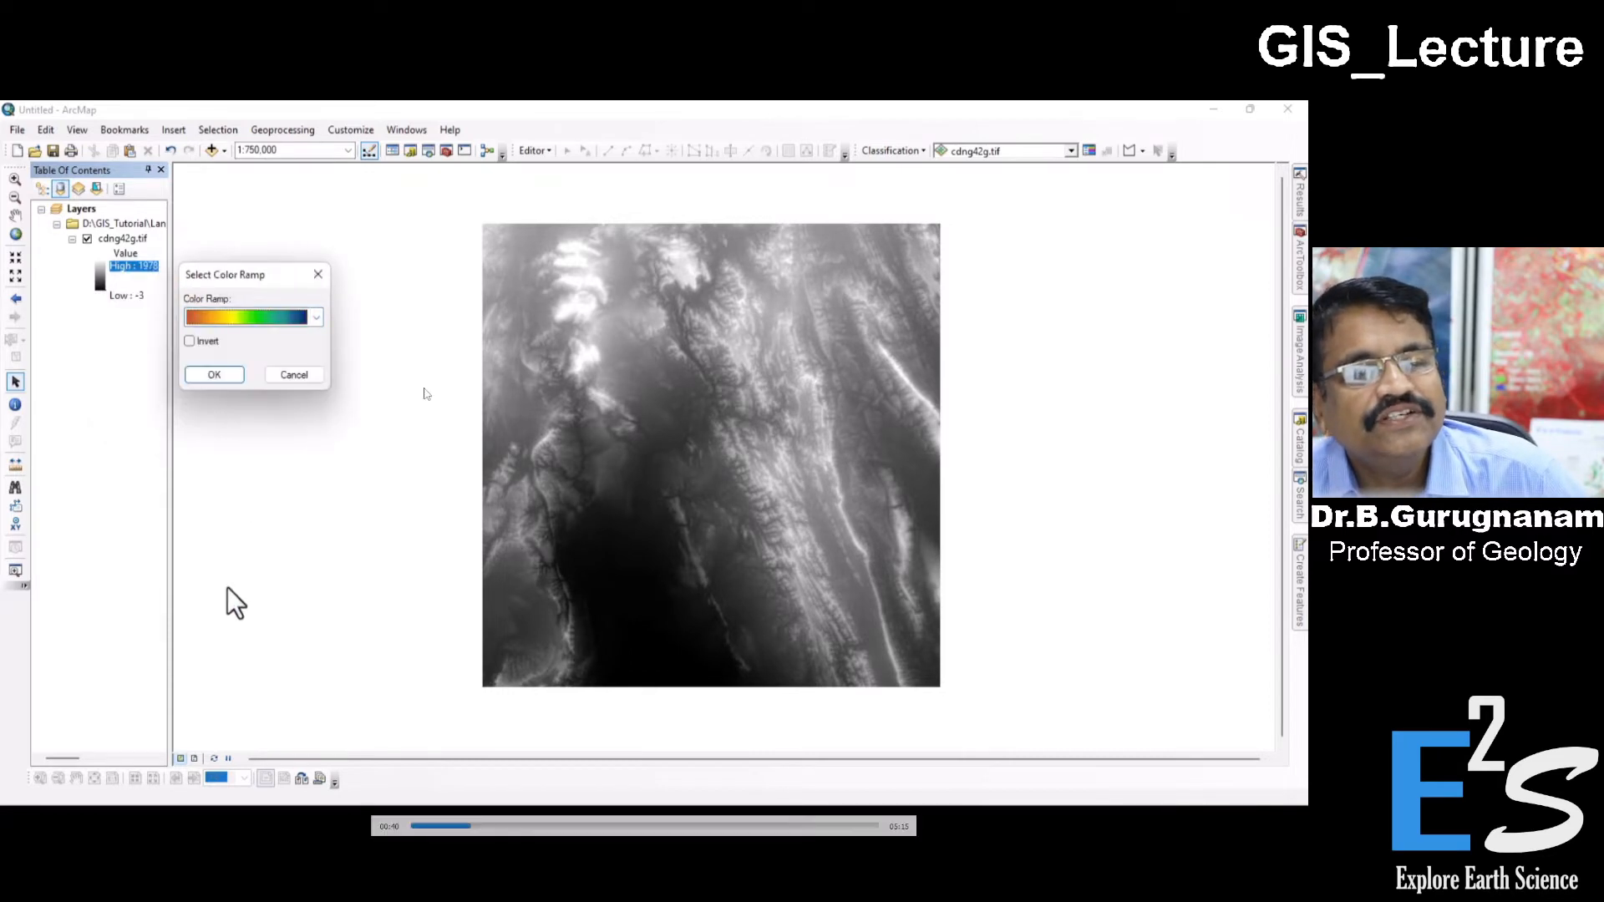
click(220, 380)
- Examine the recoloured elevation raster up close around the dark blue high ground in its northwest
scroll(832, 544, up, 4)
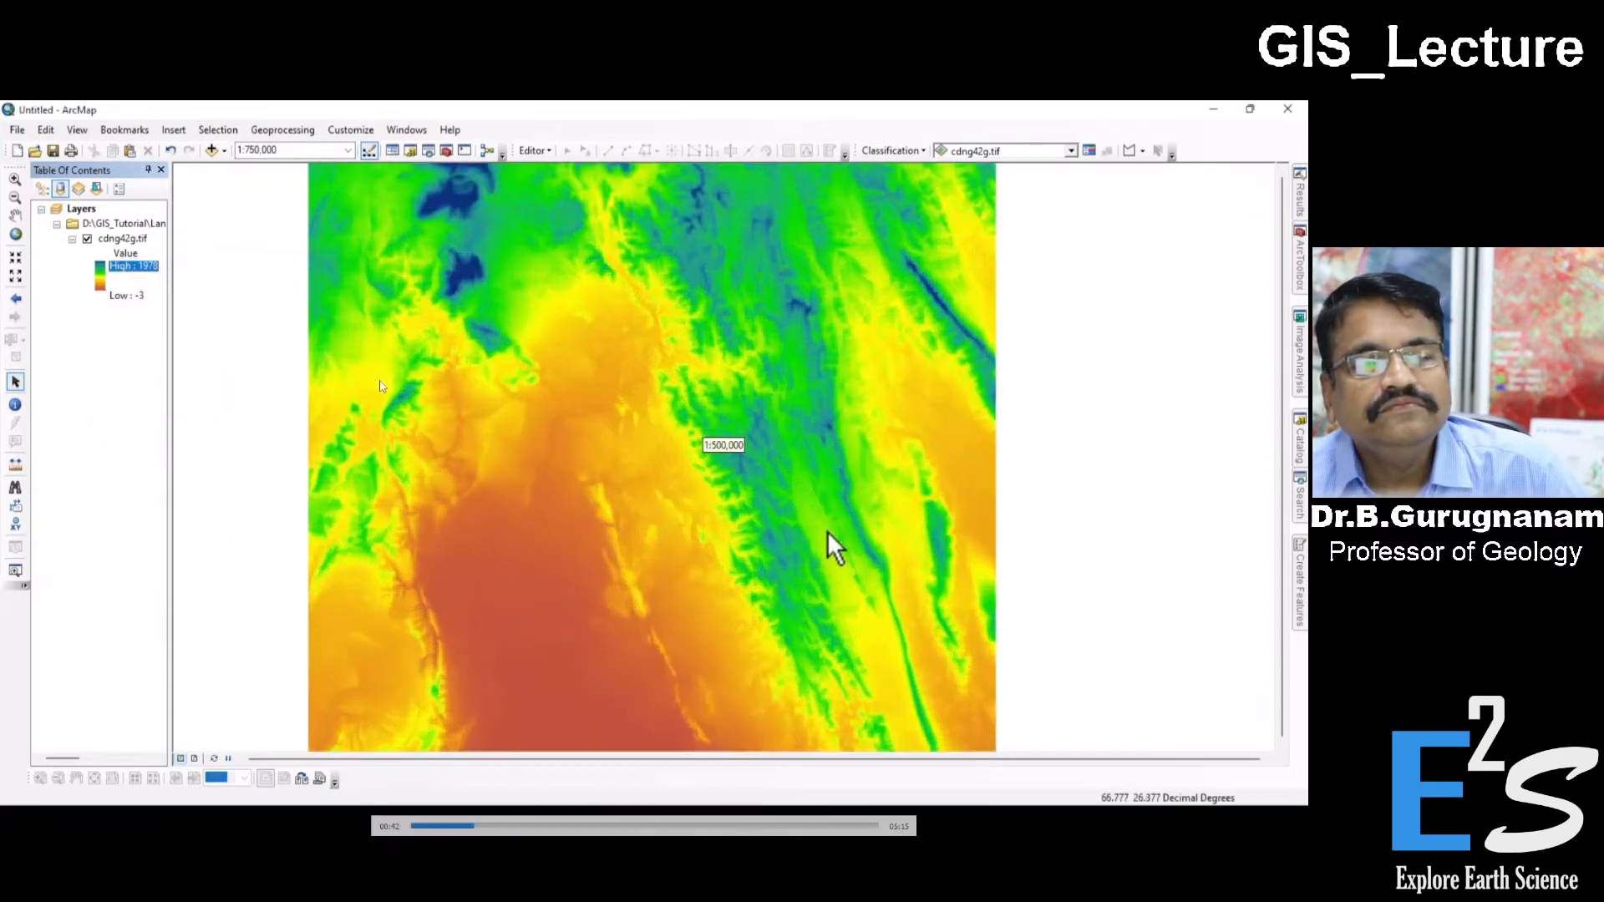
scroll(635, 468, up, 4)
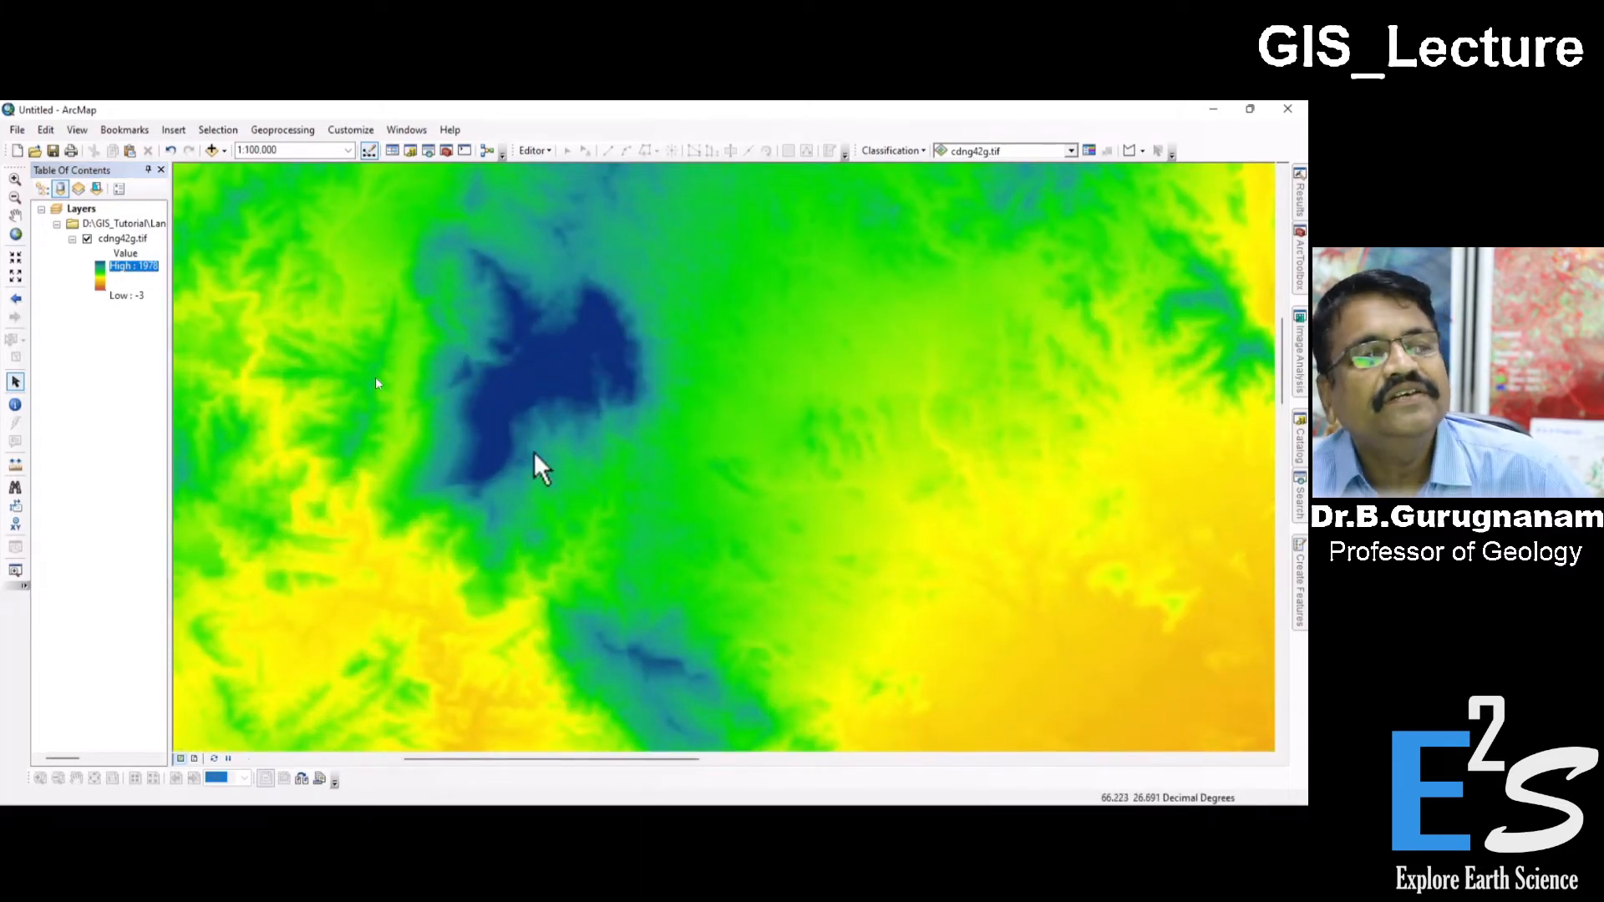
scroll(590, 477, down, 2)
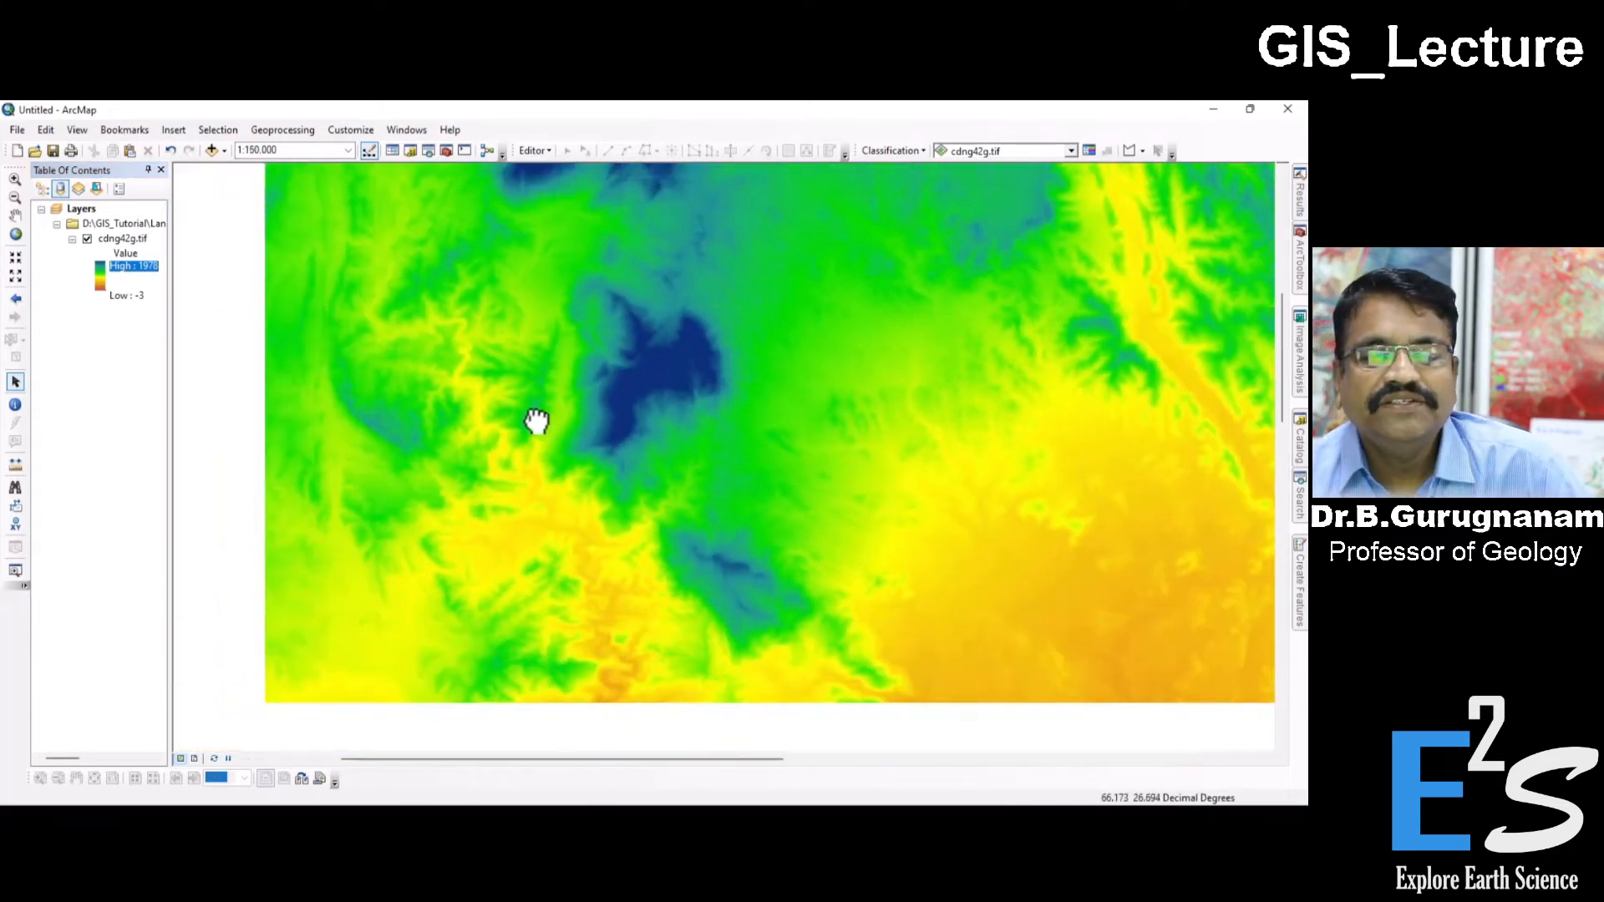
drag(537, 420, 799, 381)
drag(825, 492, 766, 535)
scroll(768, 548, down, 1)
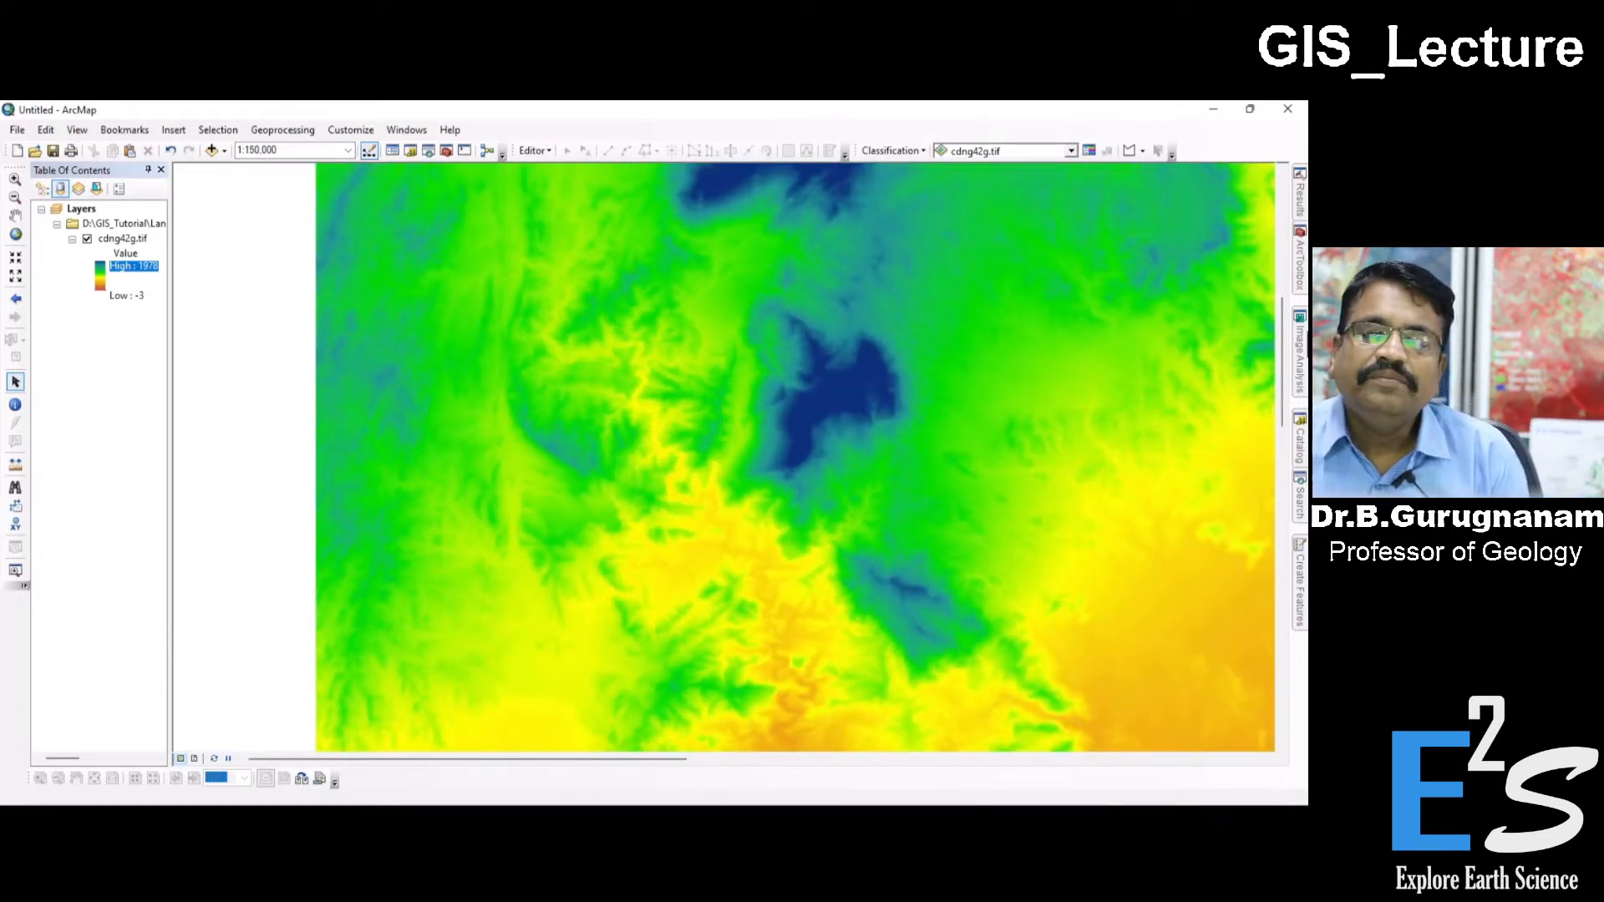
- Collapse the 3D Analyst Tools in ArcToolbox and expand the Surface toolset of the Spatial Analyst Tools
click(1301, 432)
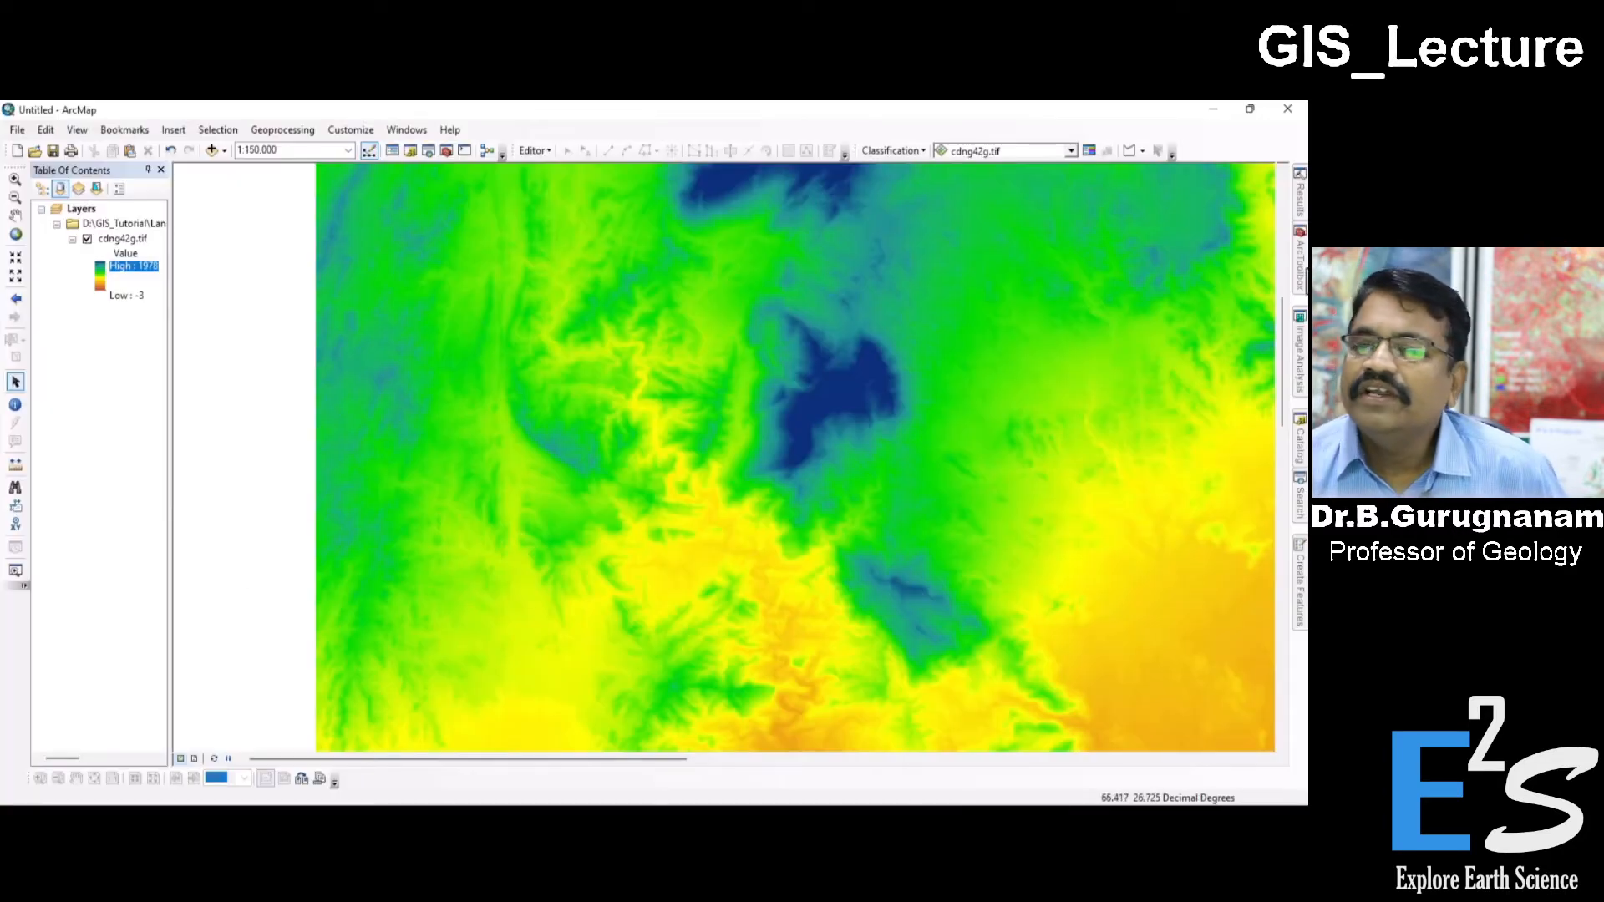
click(1300, 266)
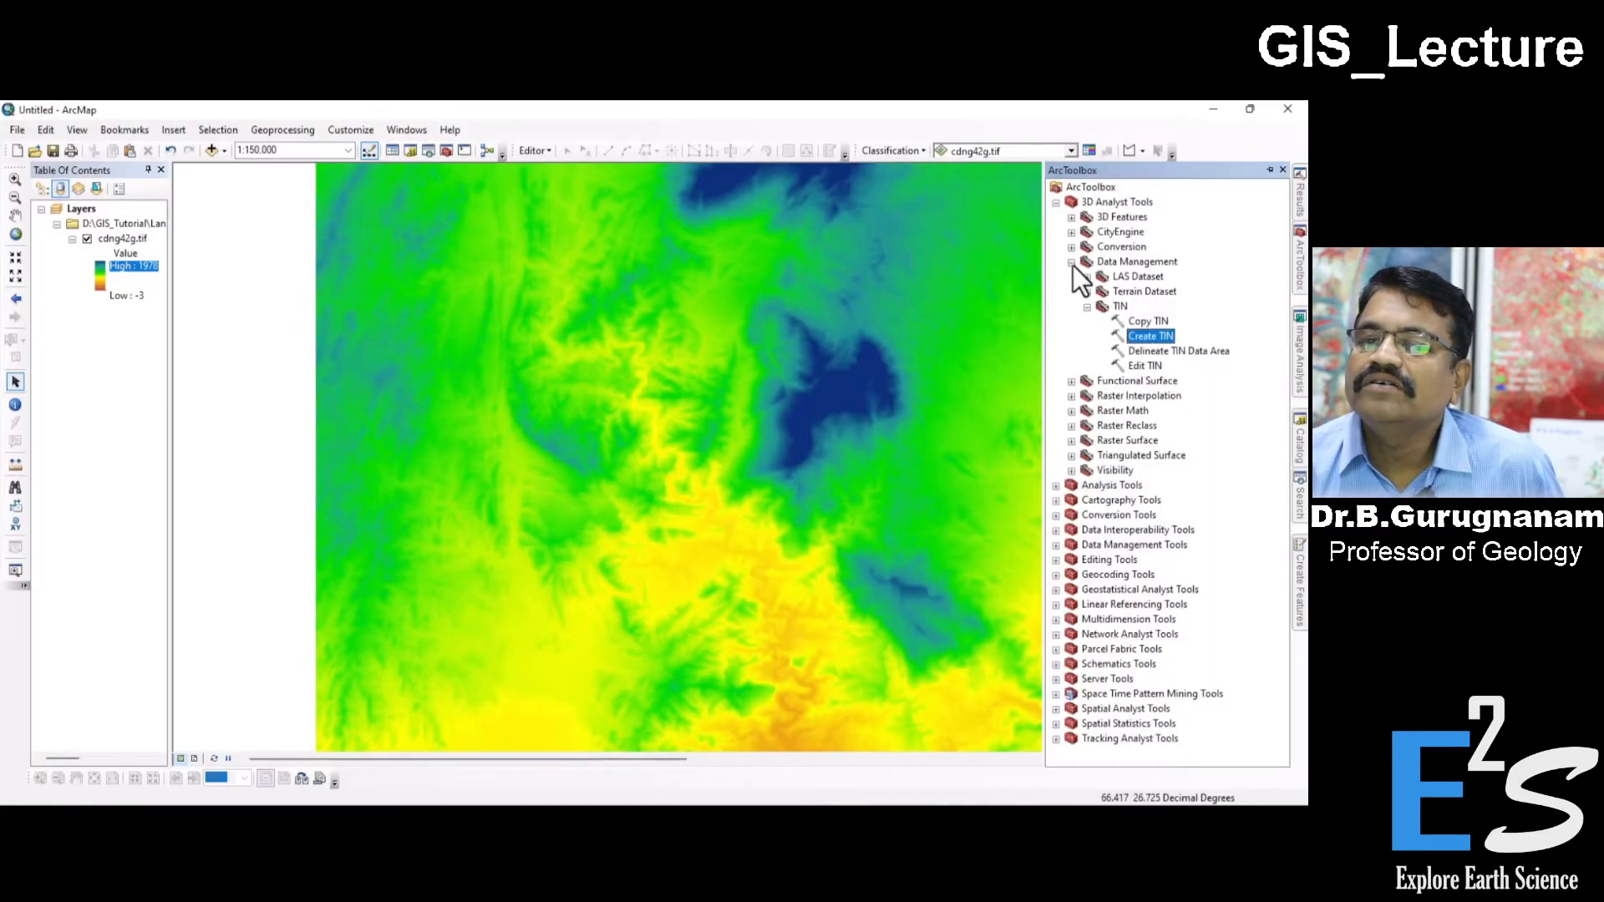
click(1057, 203)
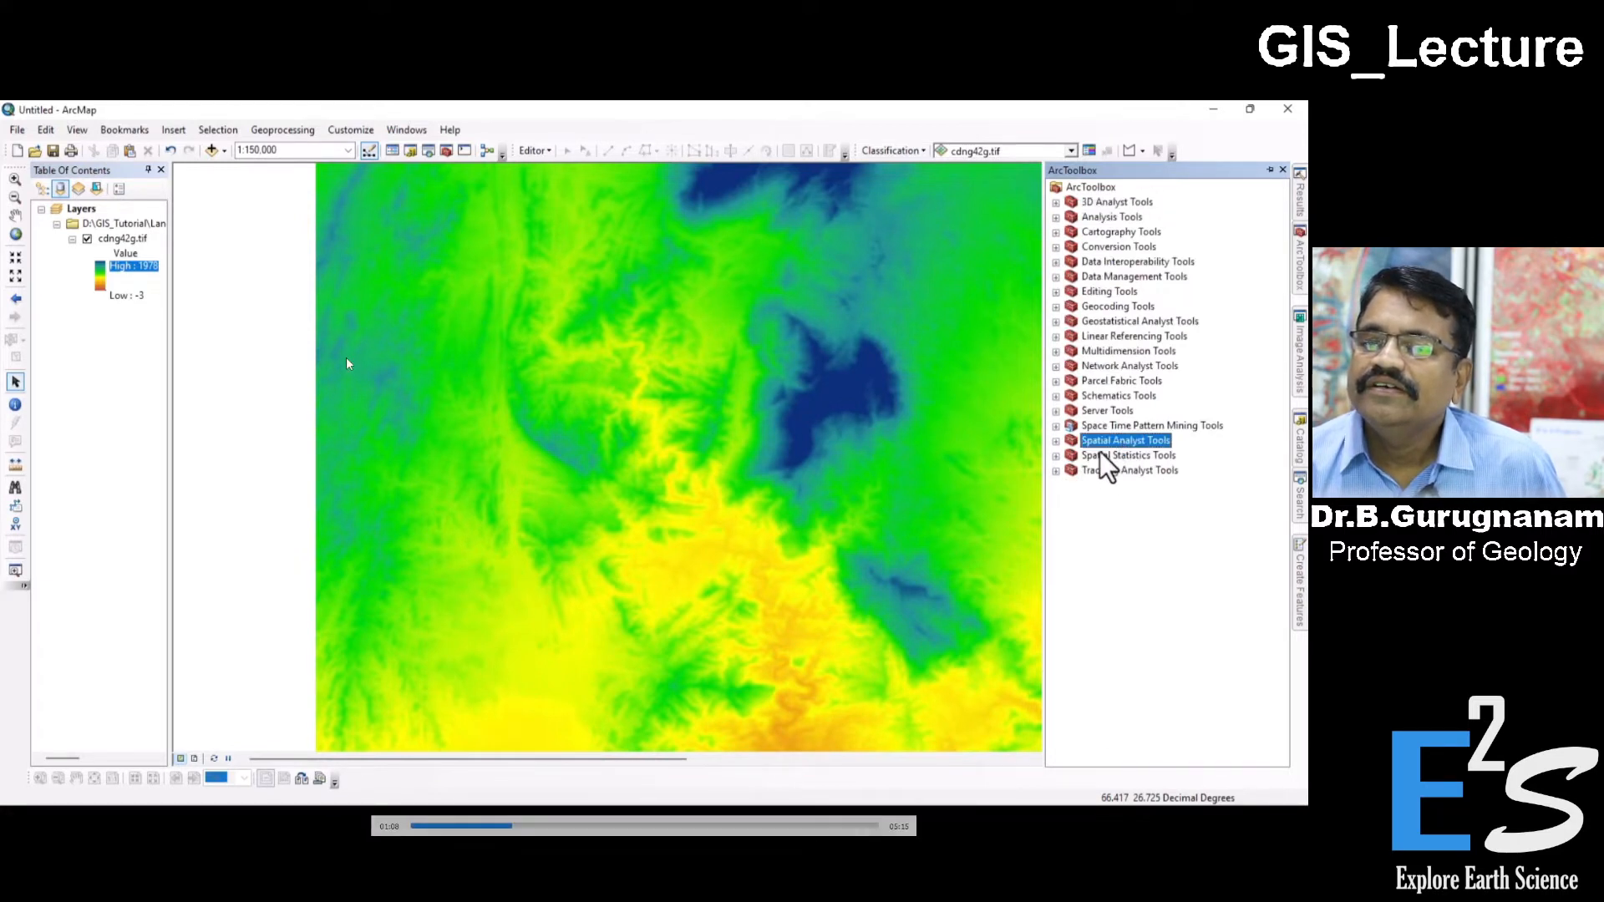
click(1056, 441)
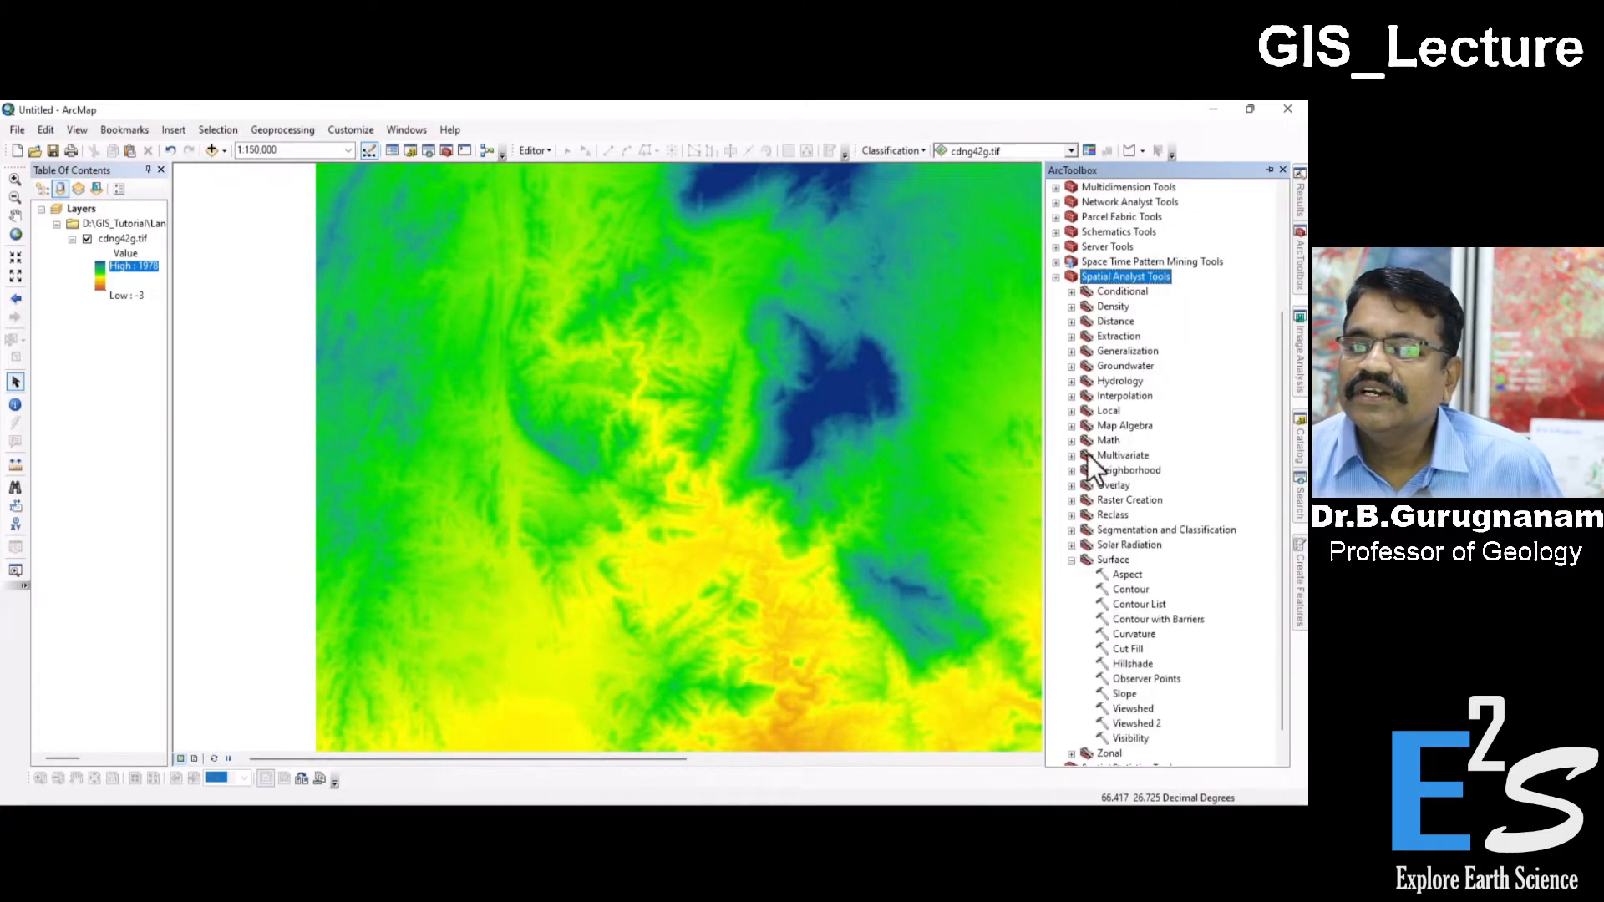
click(1111, 560)
click(1071, 560)
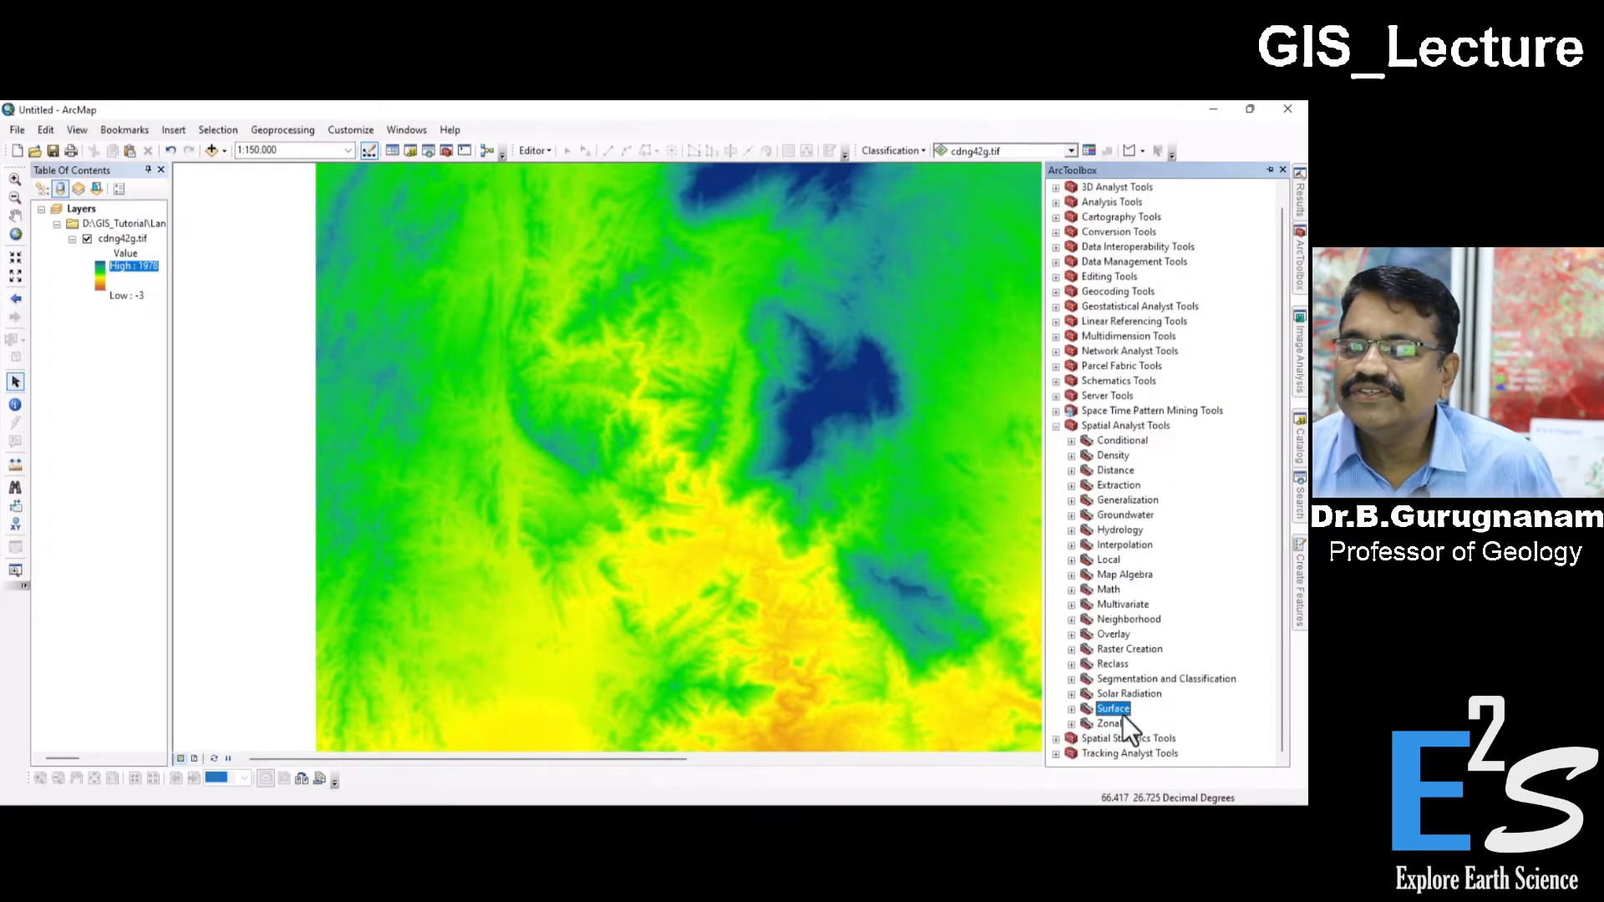
click(1071, 709)
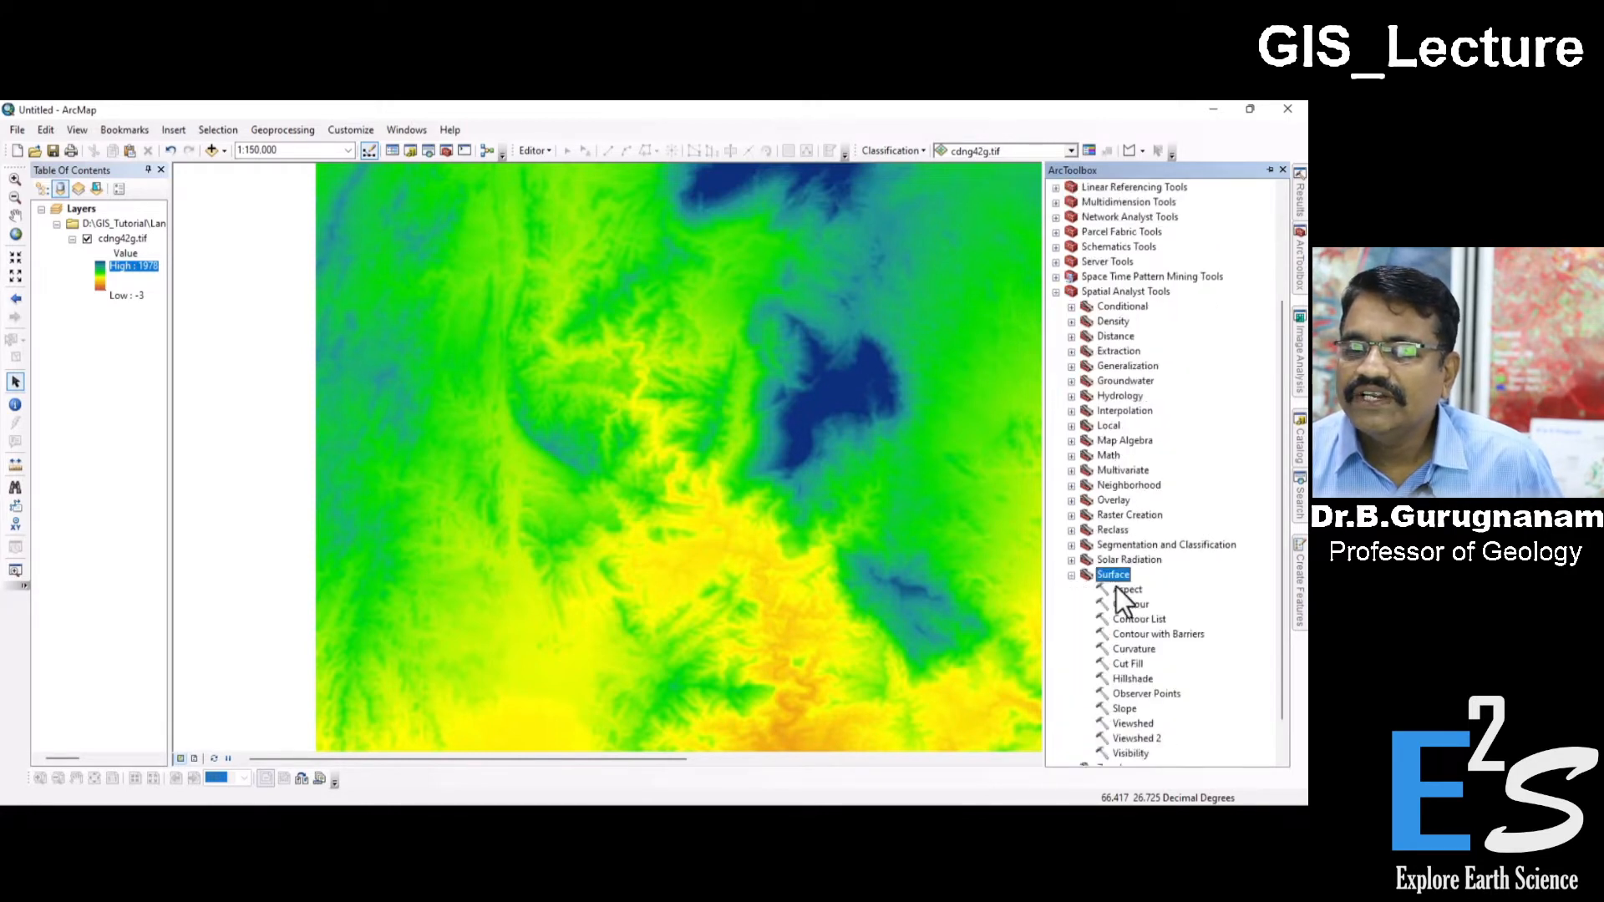
double_click(1128, 559)
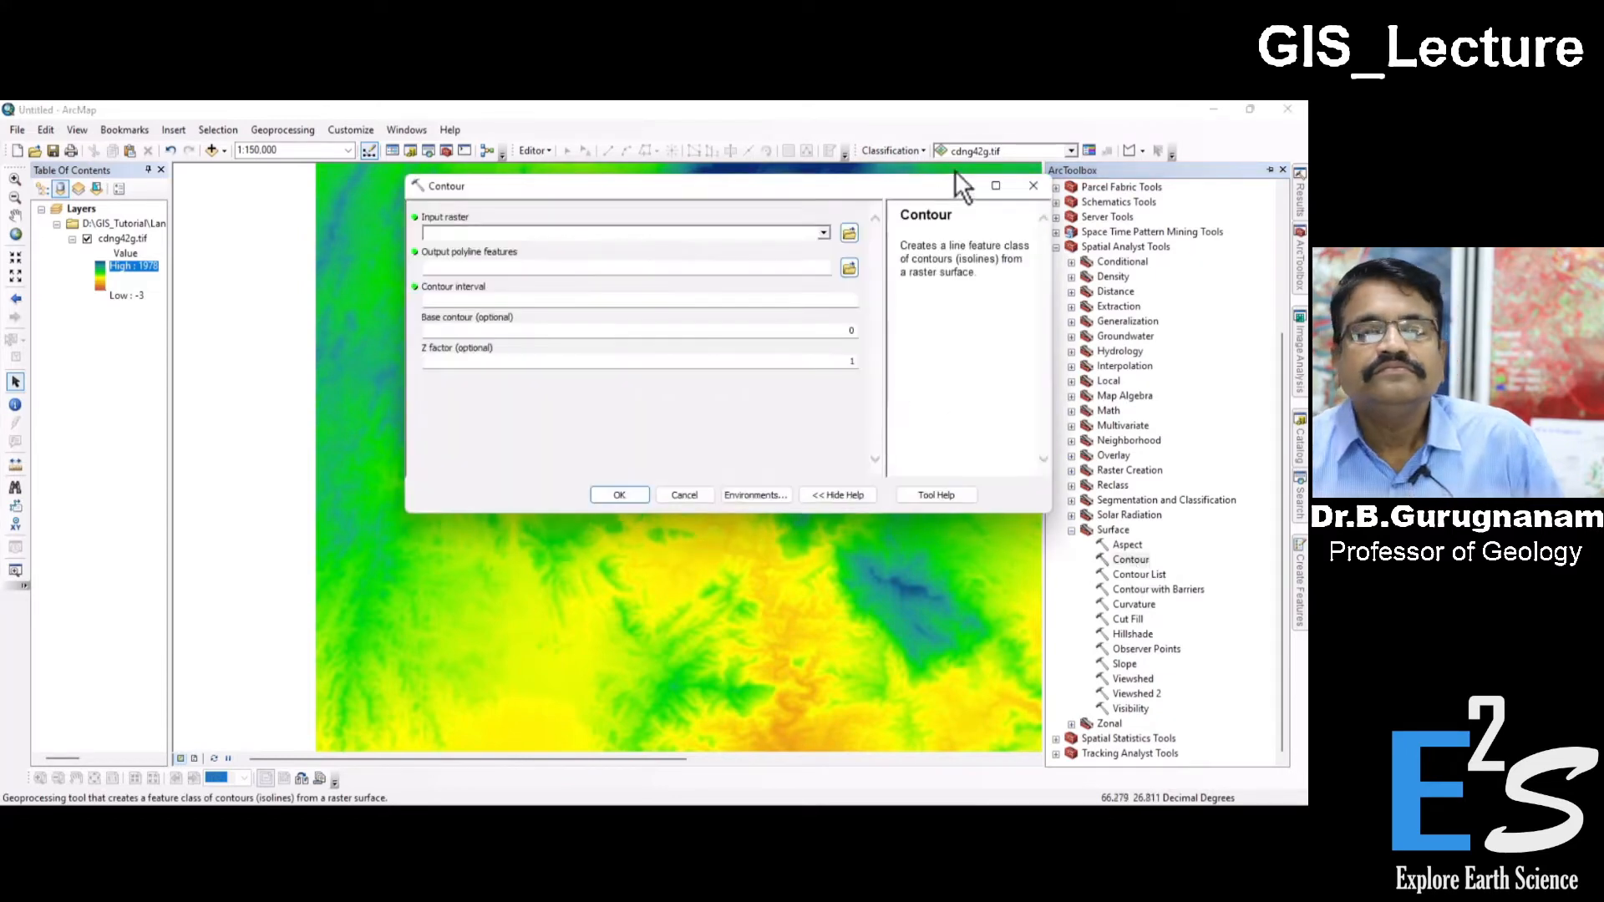
drag(922, 184, 840, 204)
scroll(1037, 543, up, 2)
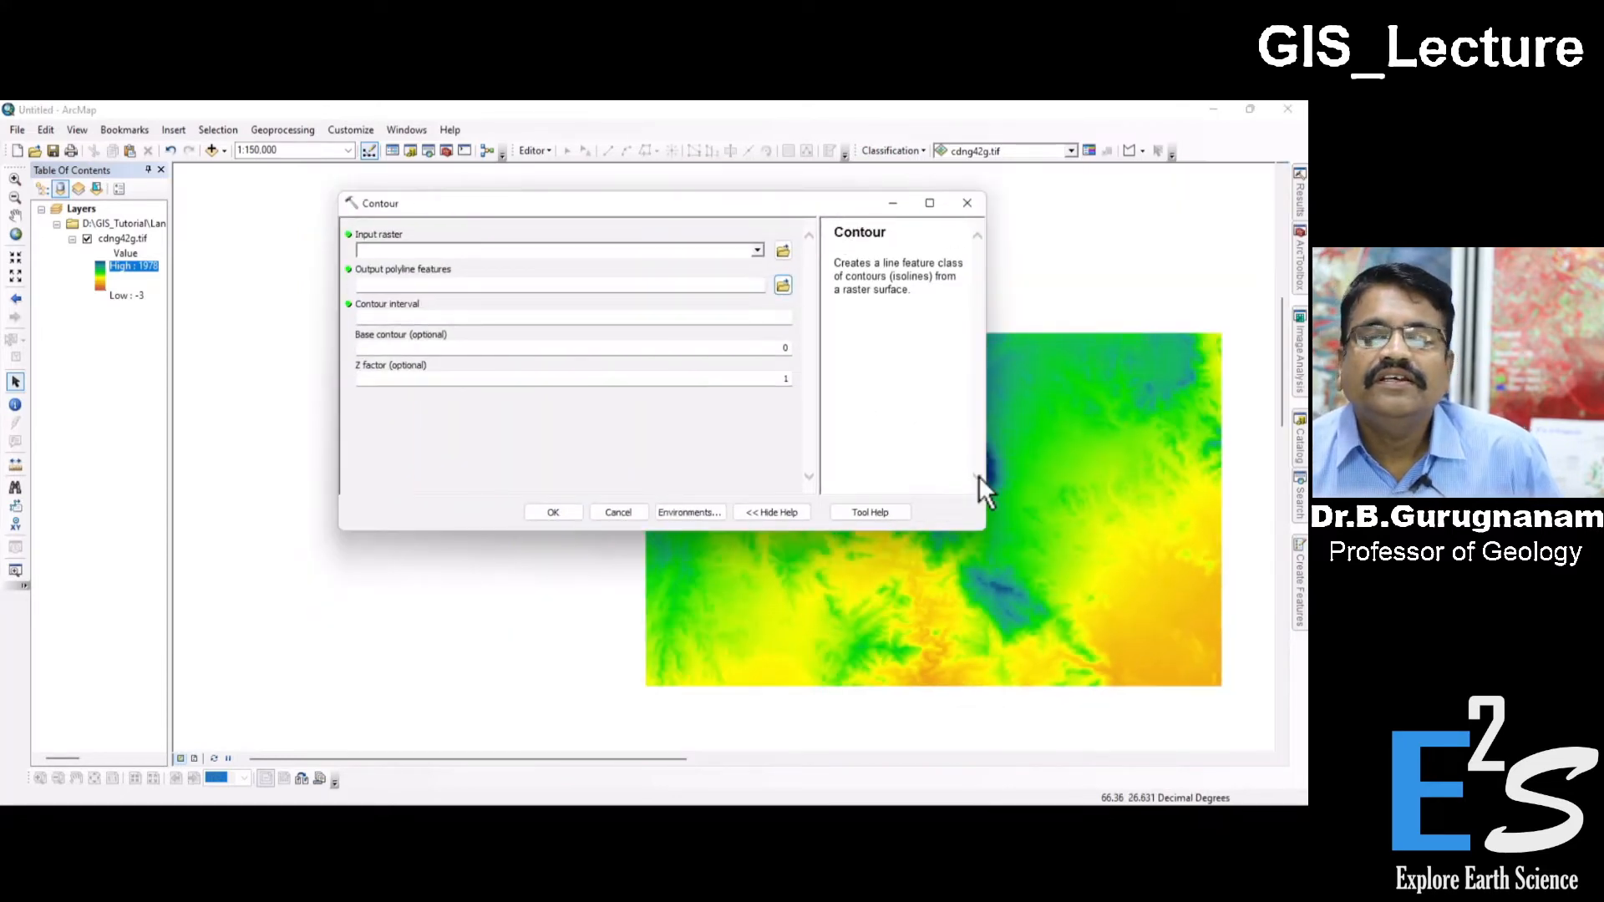
click(970, 204)
- Add Boundary.shp from the GIS_Tutorial DEM folder to the map over the elevation raster
scroll(1021, 412, up, 3)
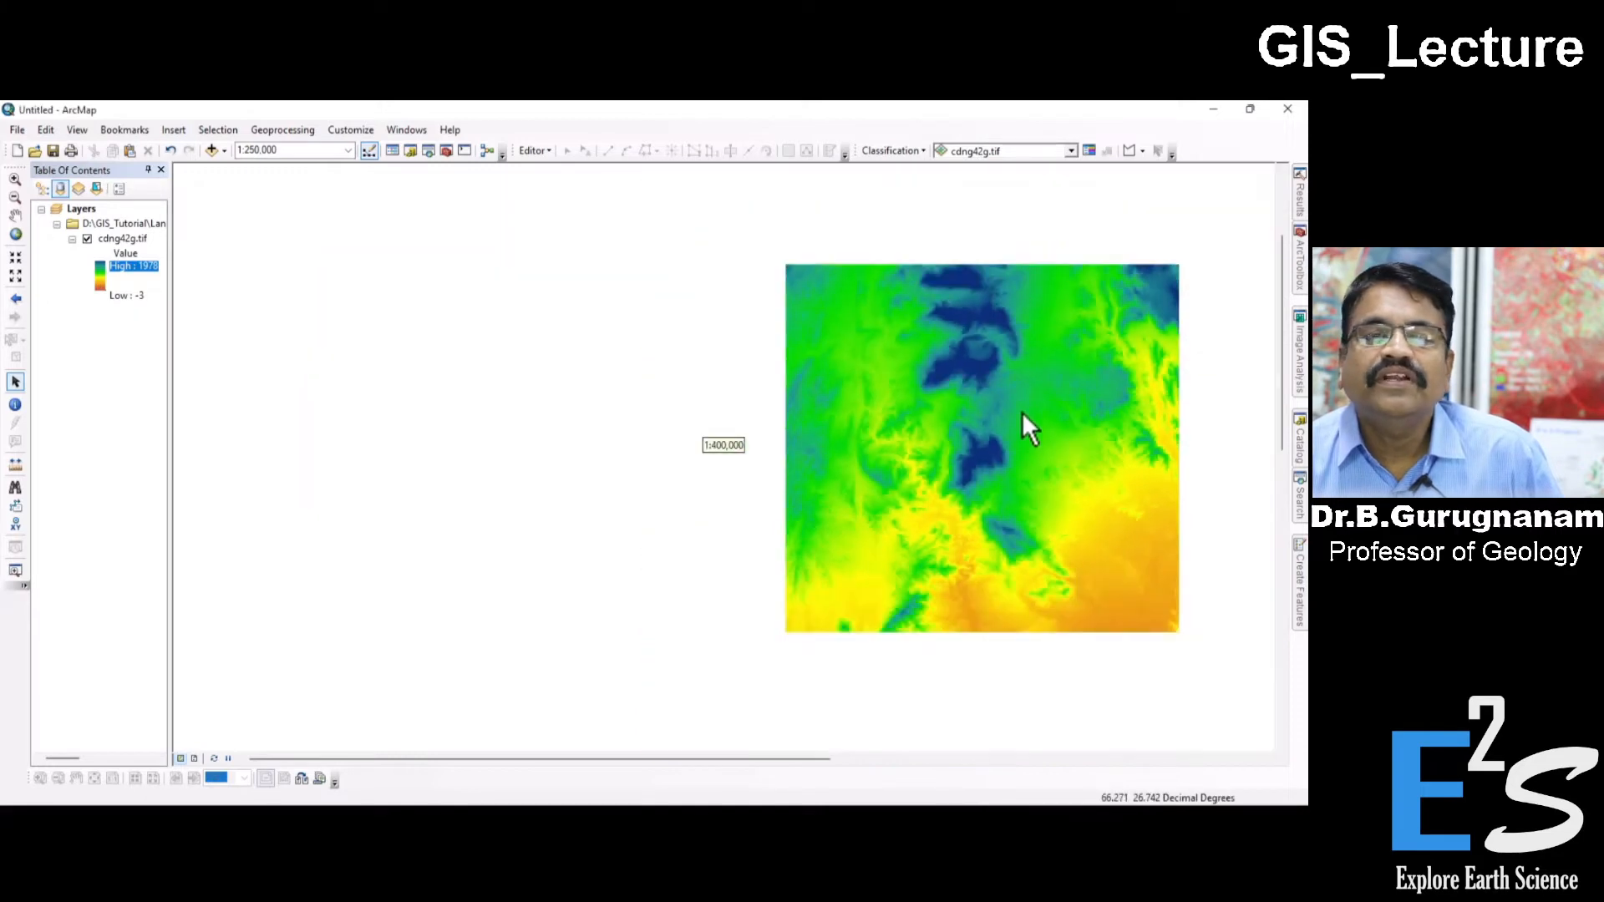
drag(1071, 428, 618, 279)
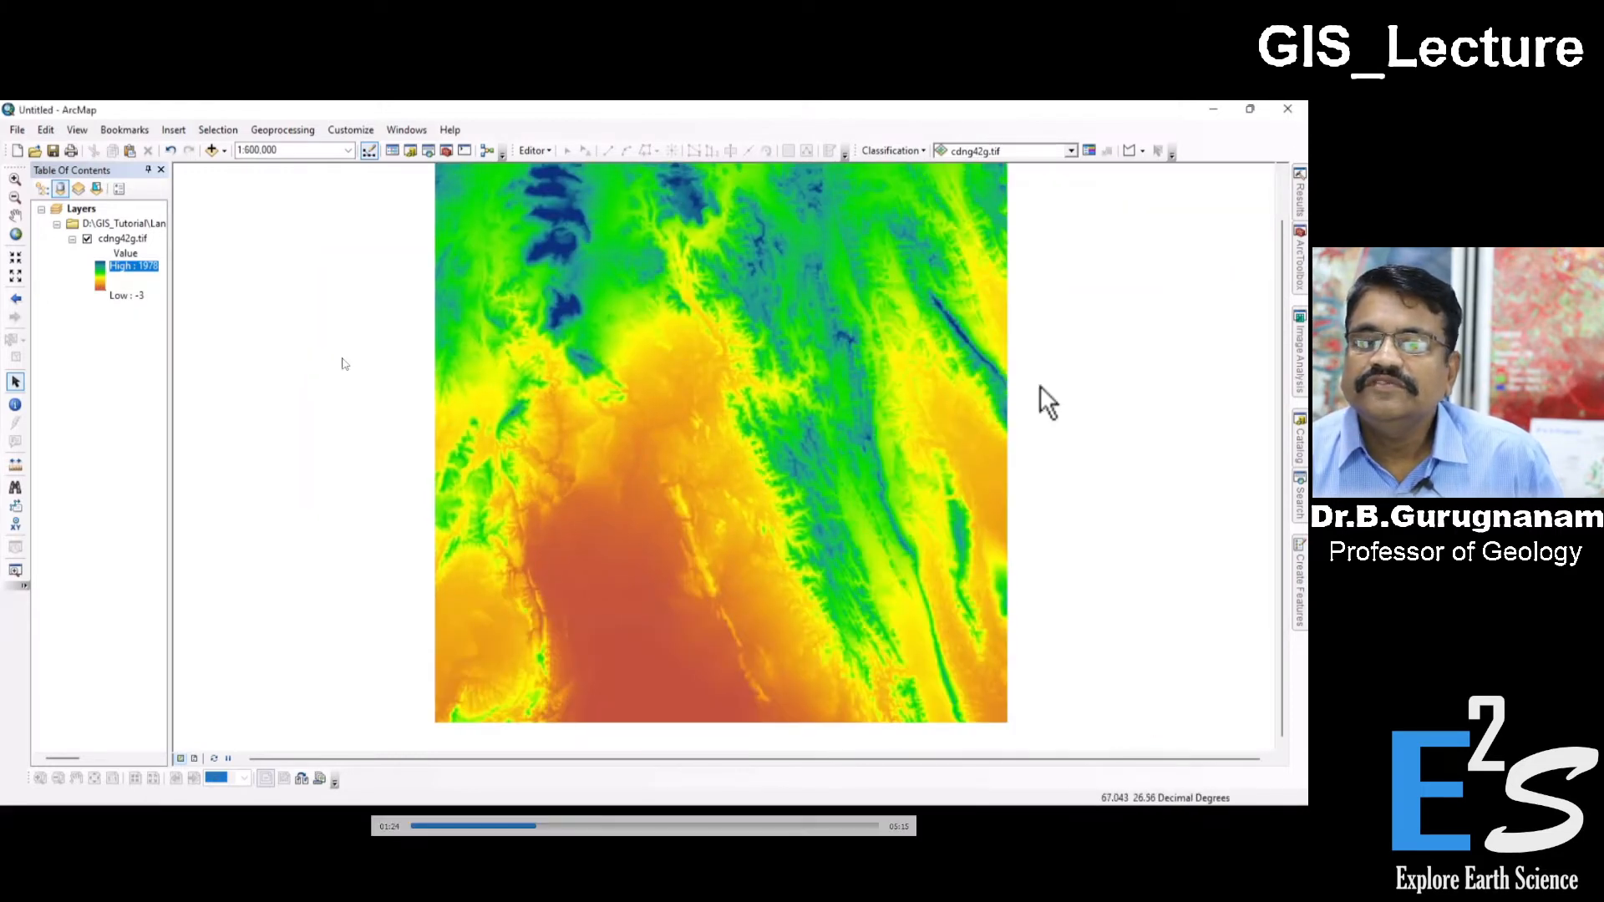
drag(785, 353, 787, 499)
drag(816, 440, 831, 387)
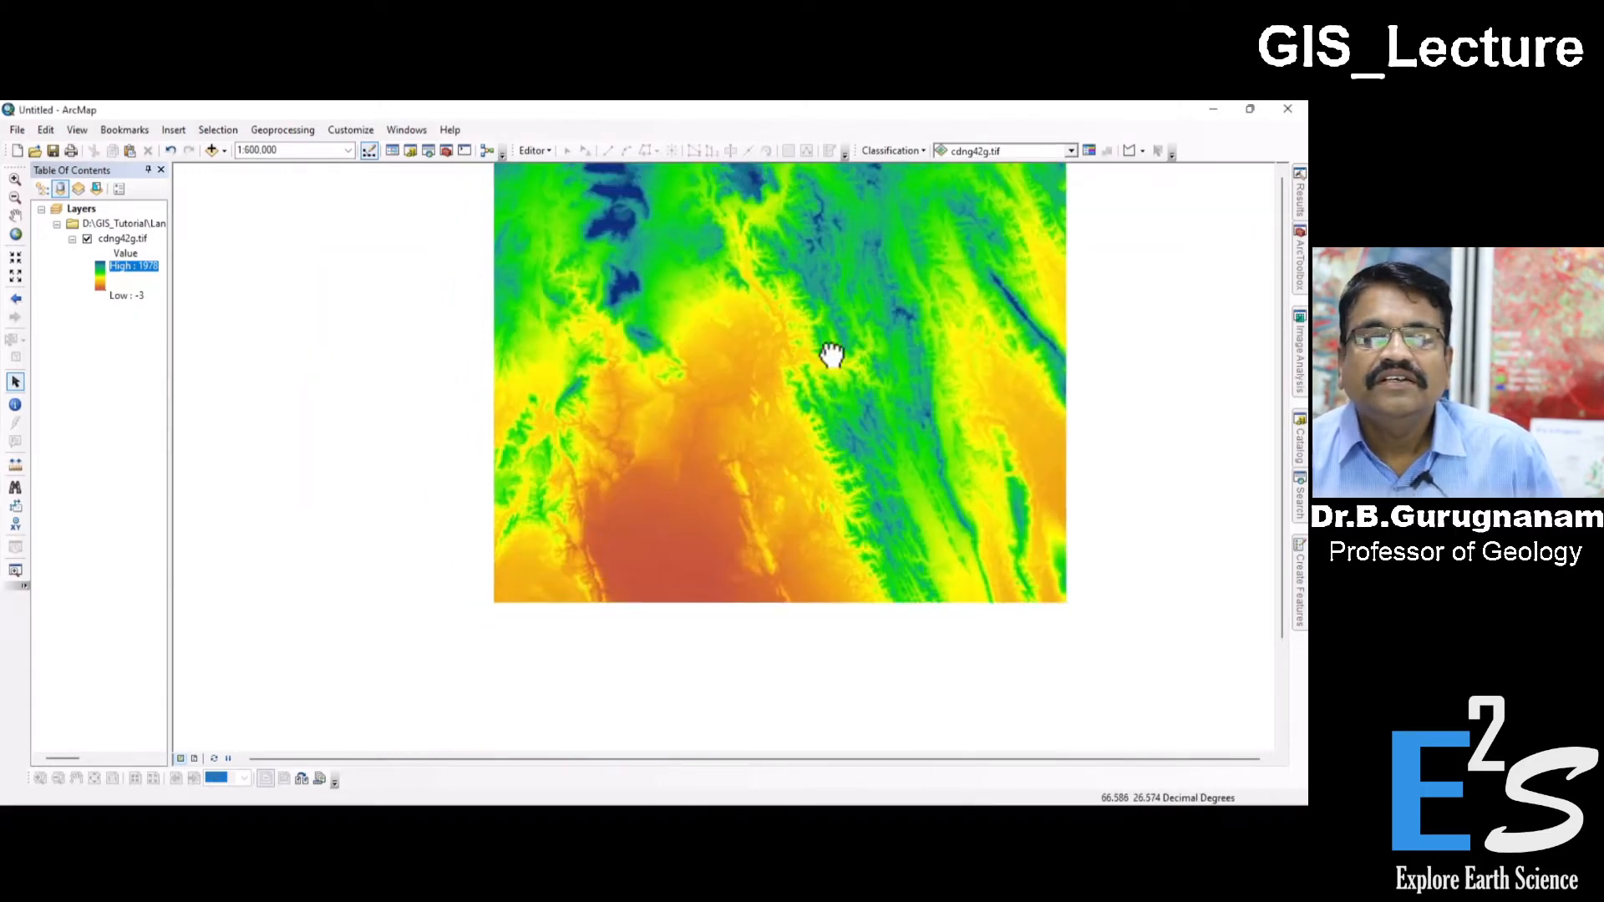
click(1300, 439)
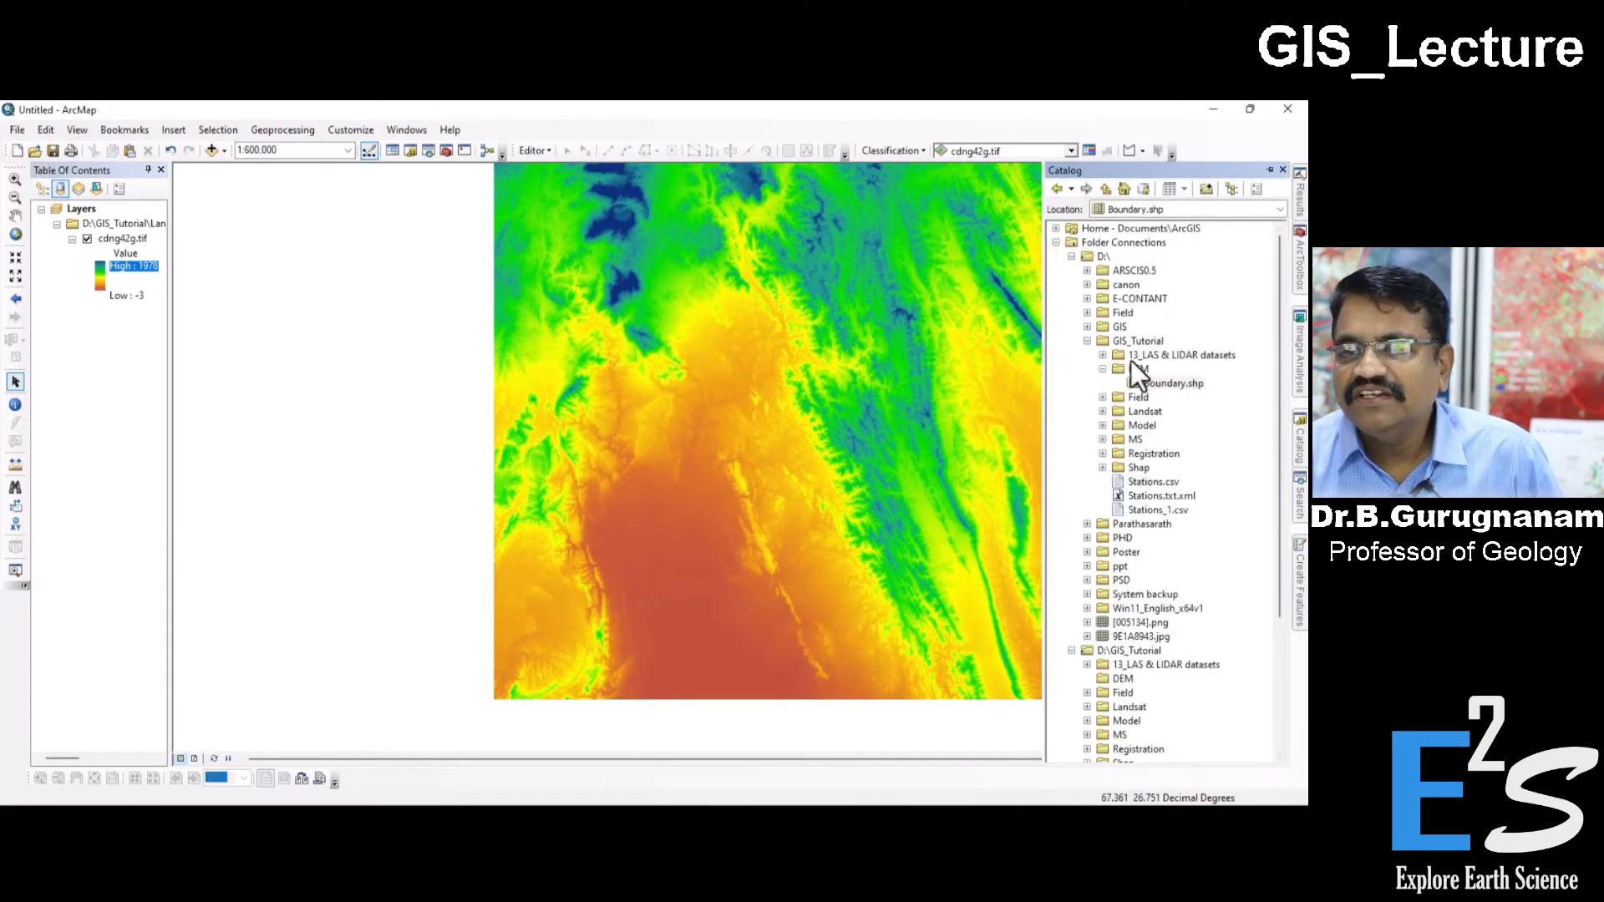
drag(1171, 383, 749, 347)
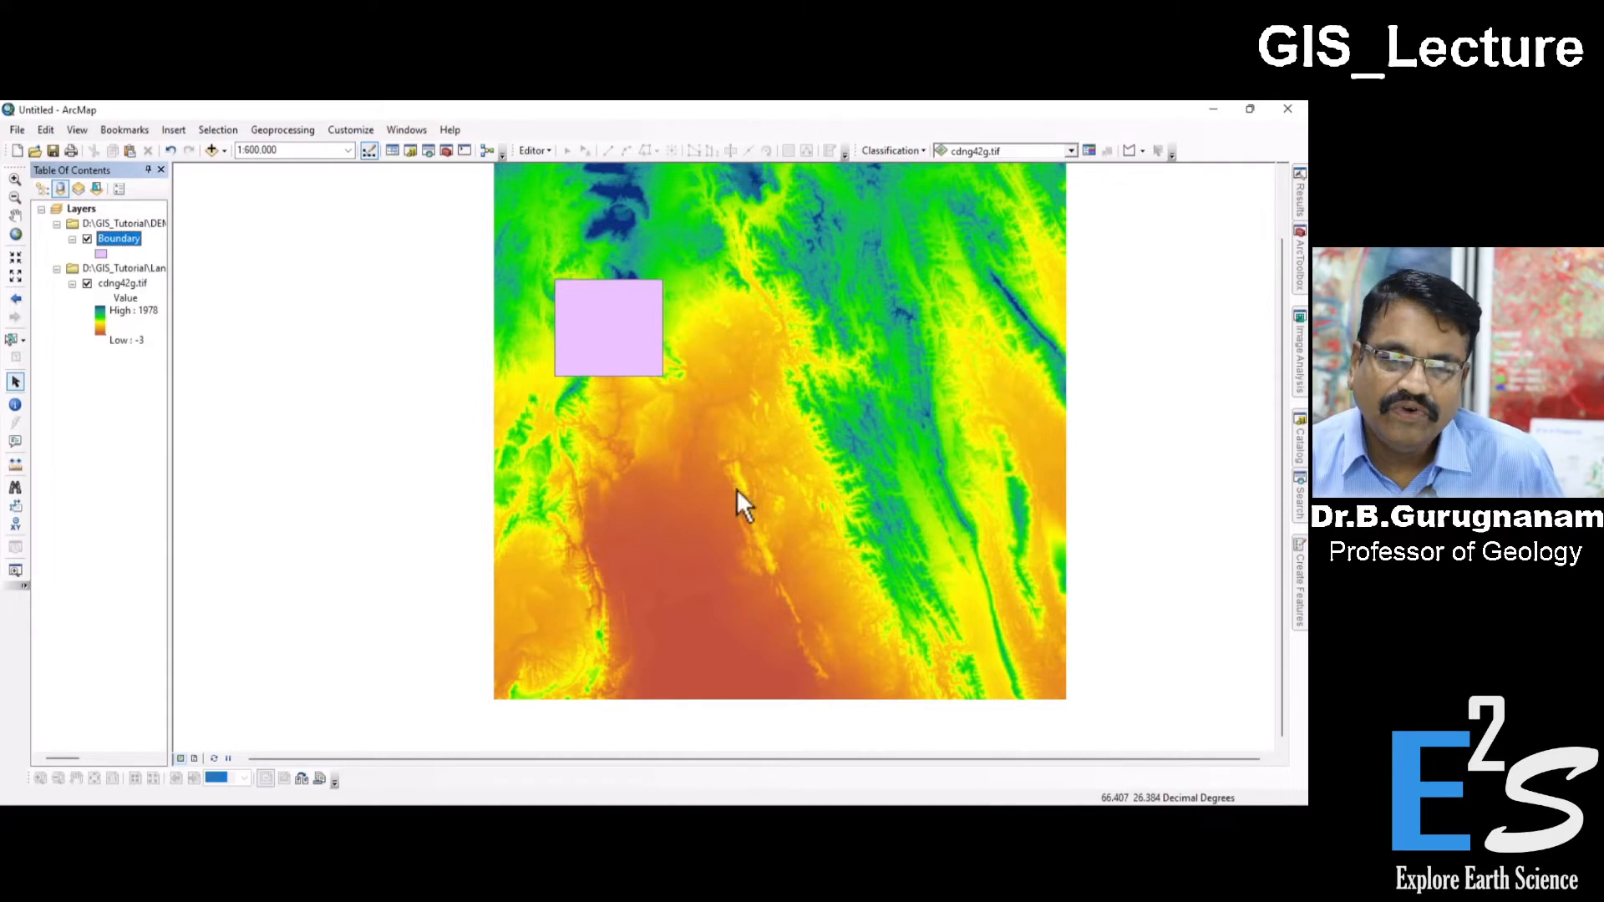
- Symbolise the Boundary layer with the Hollow style and an outline width of 1
click(101, 253)
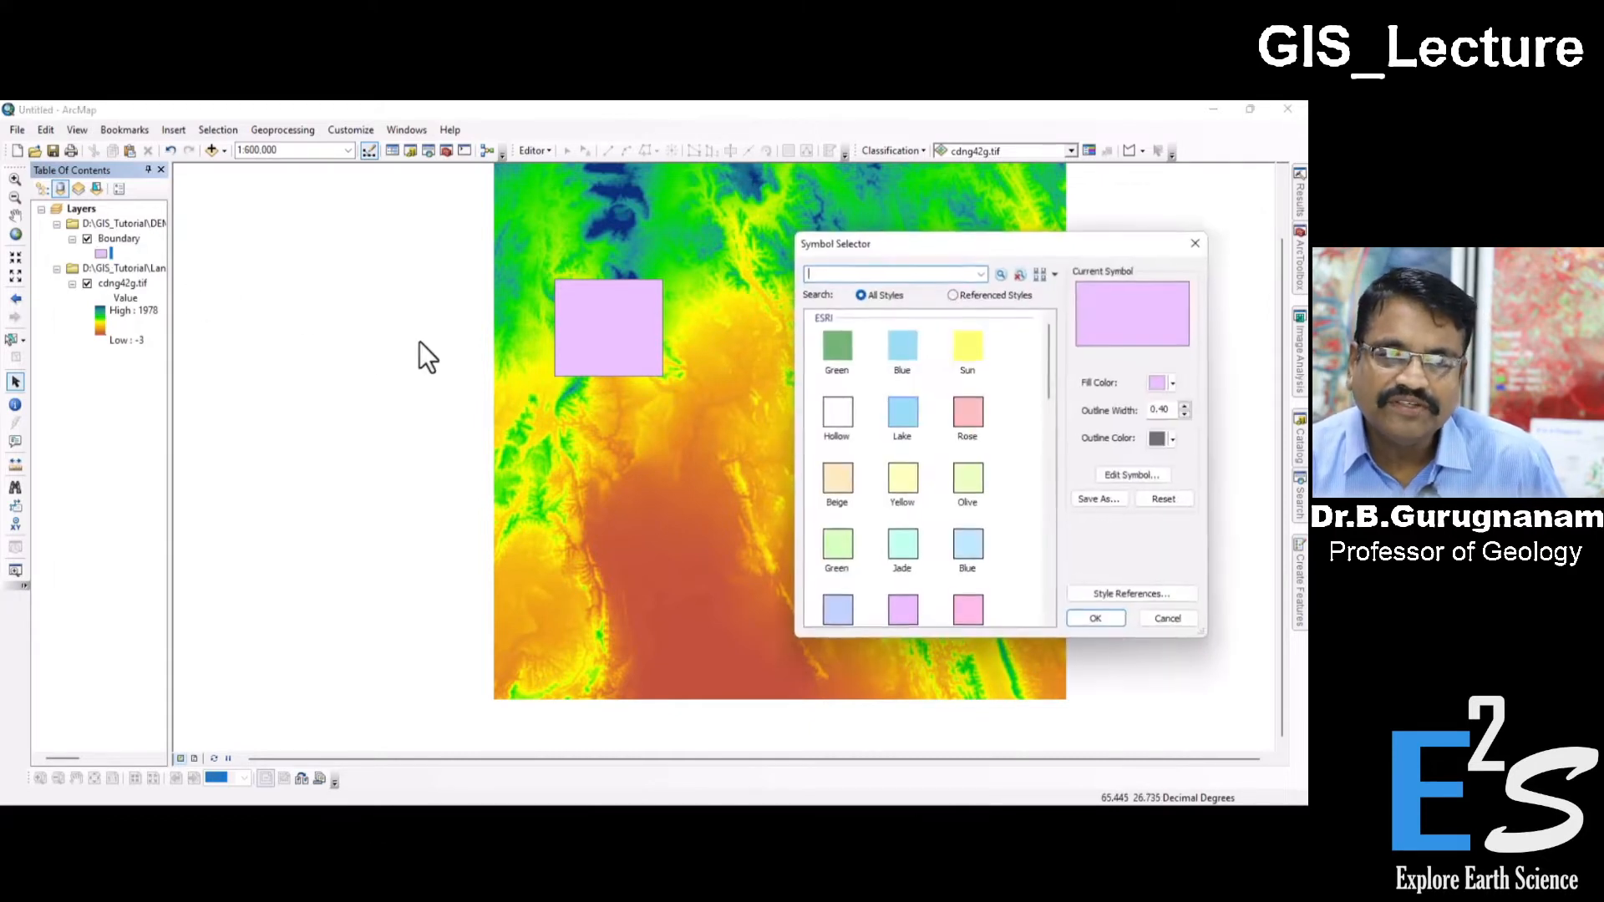
click(859, 416)
double_click(1161, 409)
text(1)
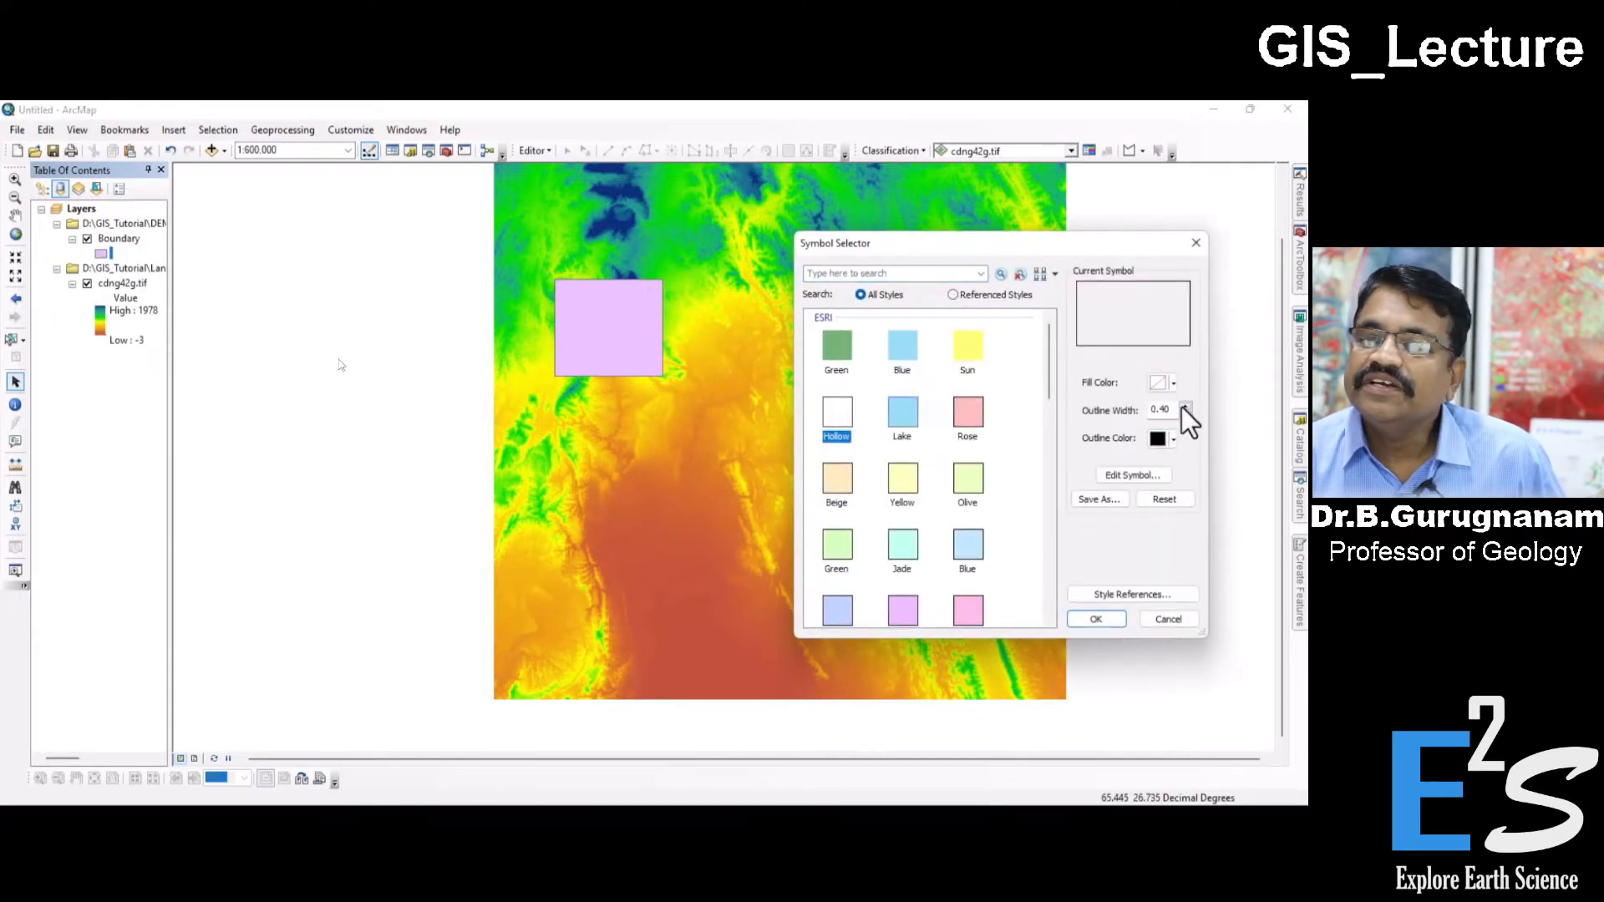
click(1093, 614)
- Set up the Spatial Analyst Contour tool with cdng42g.tif as input raster and a contour interval of 20
scroll(604, 309, up, 4)
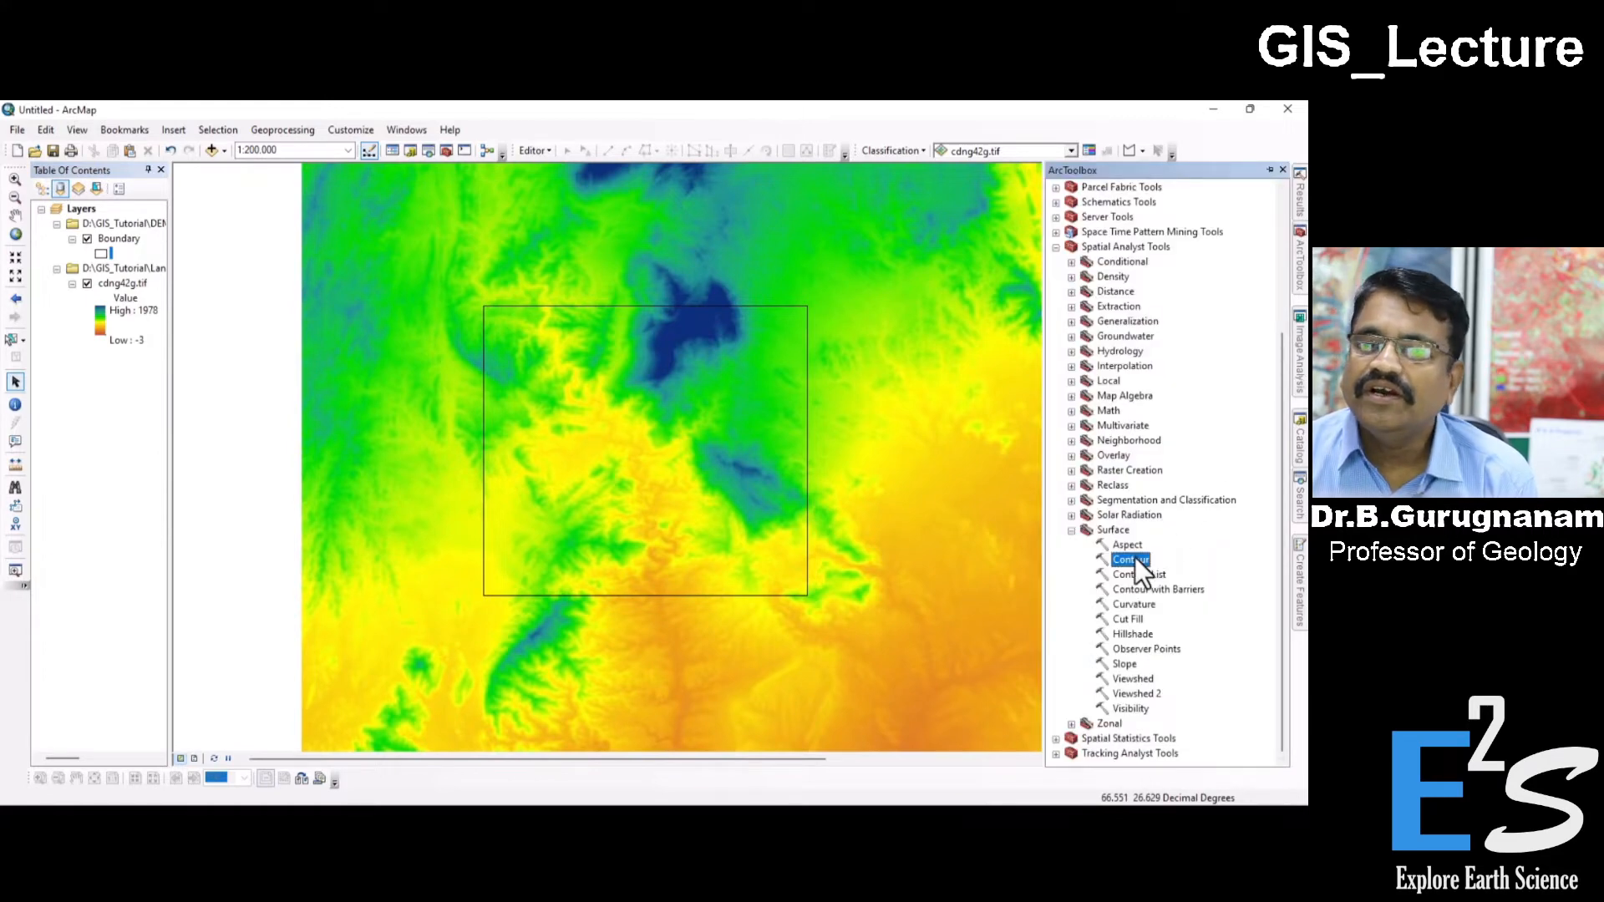
double_click(1135, 558)
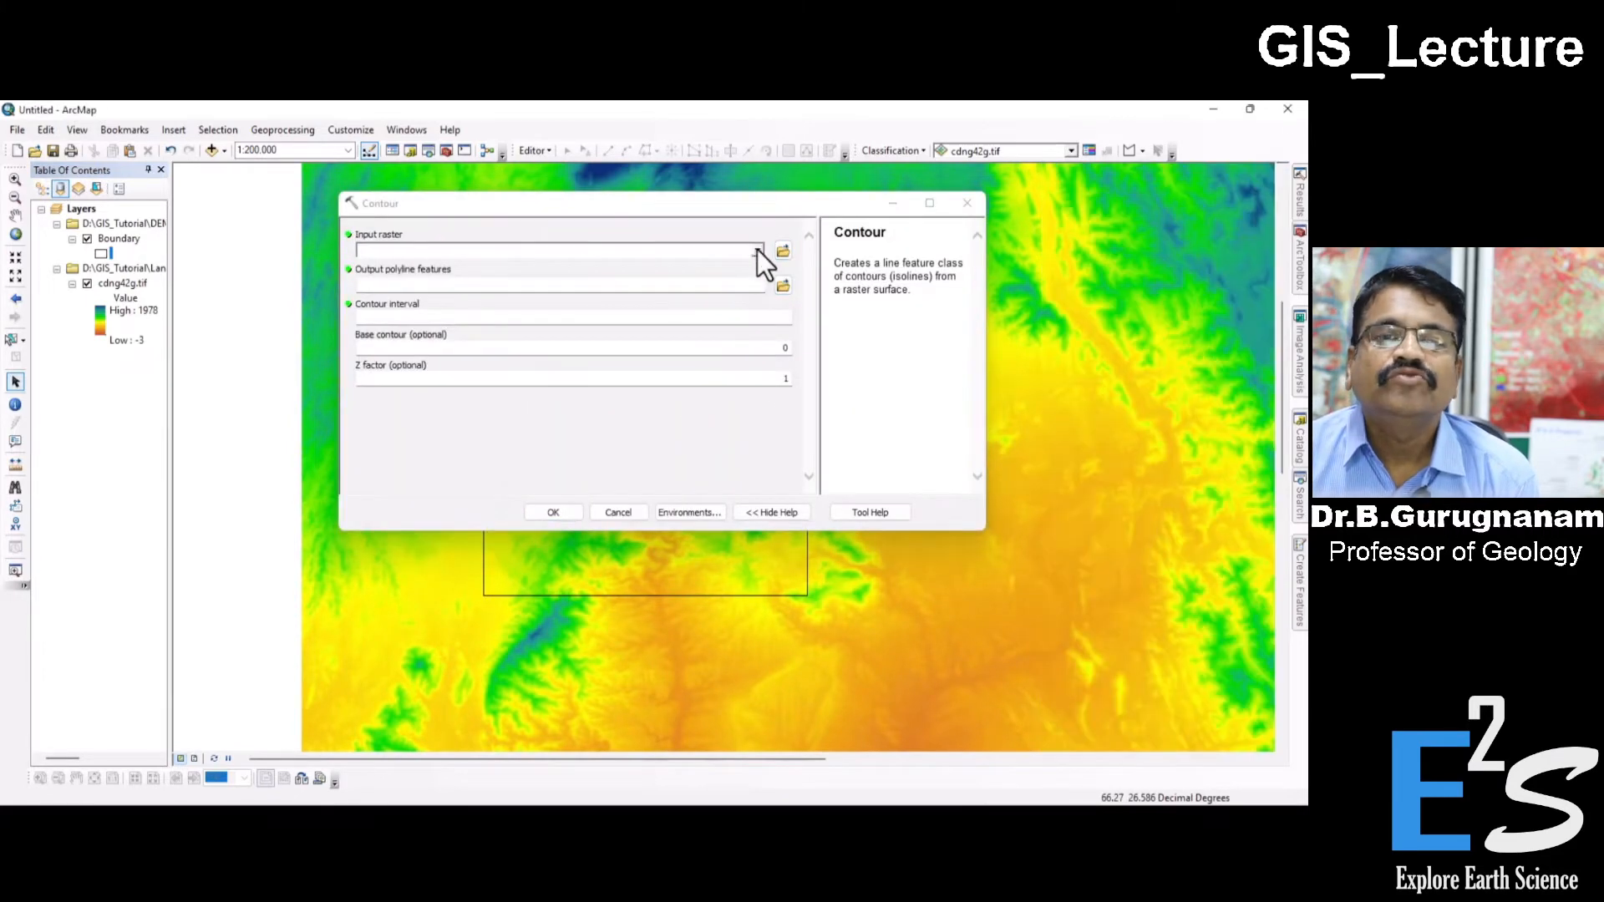
click(757, 250)
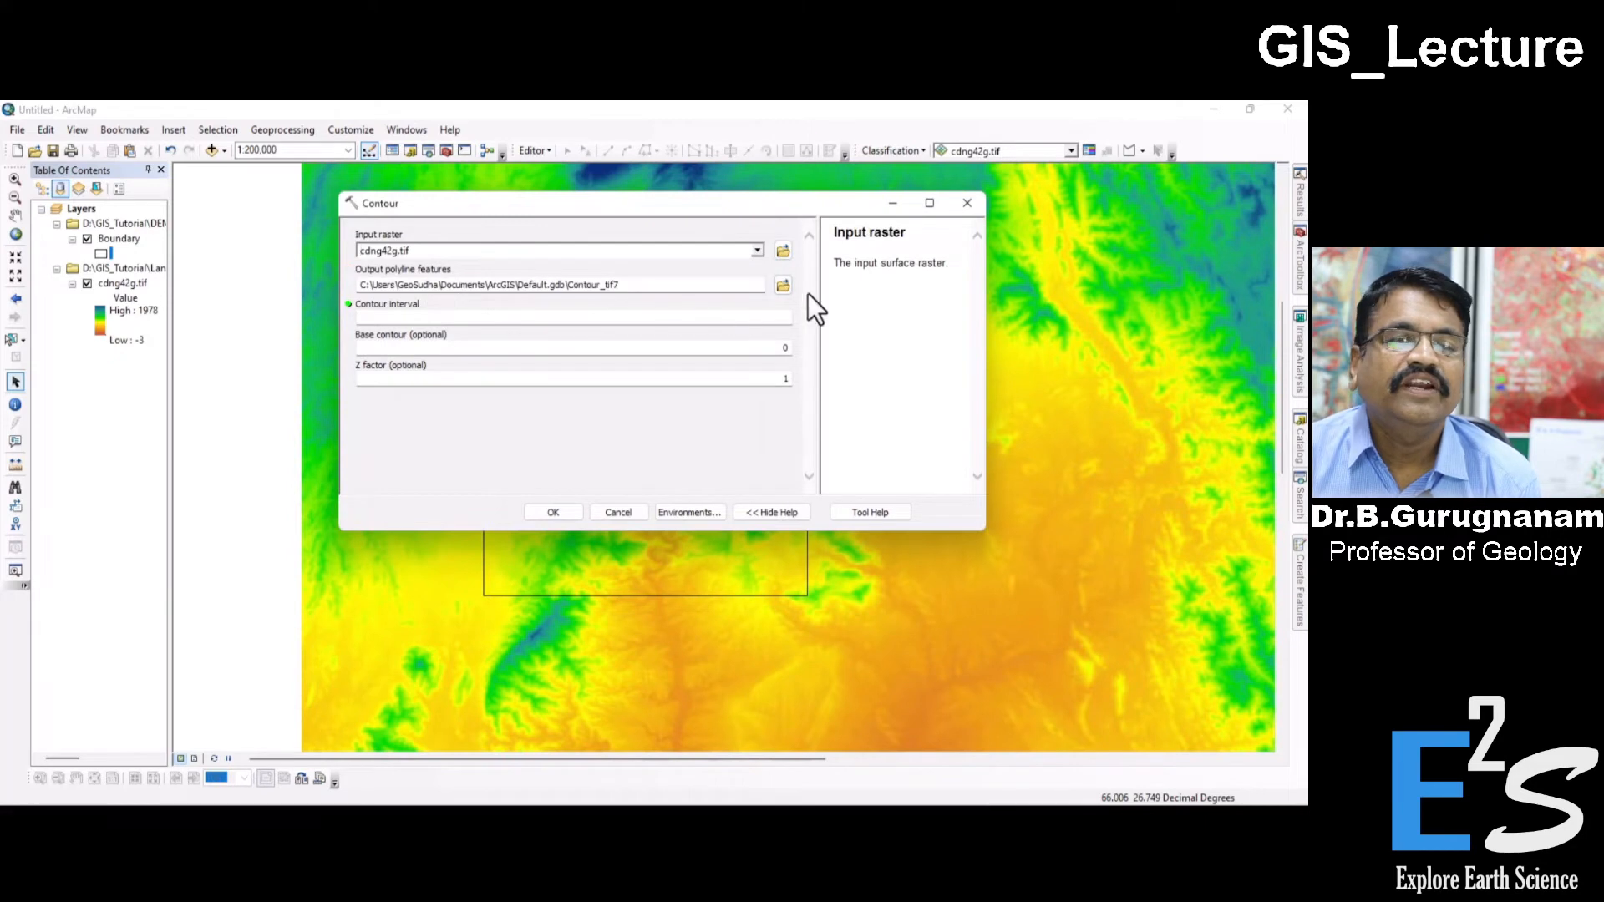
click(750, 318)
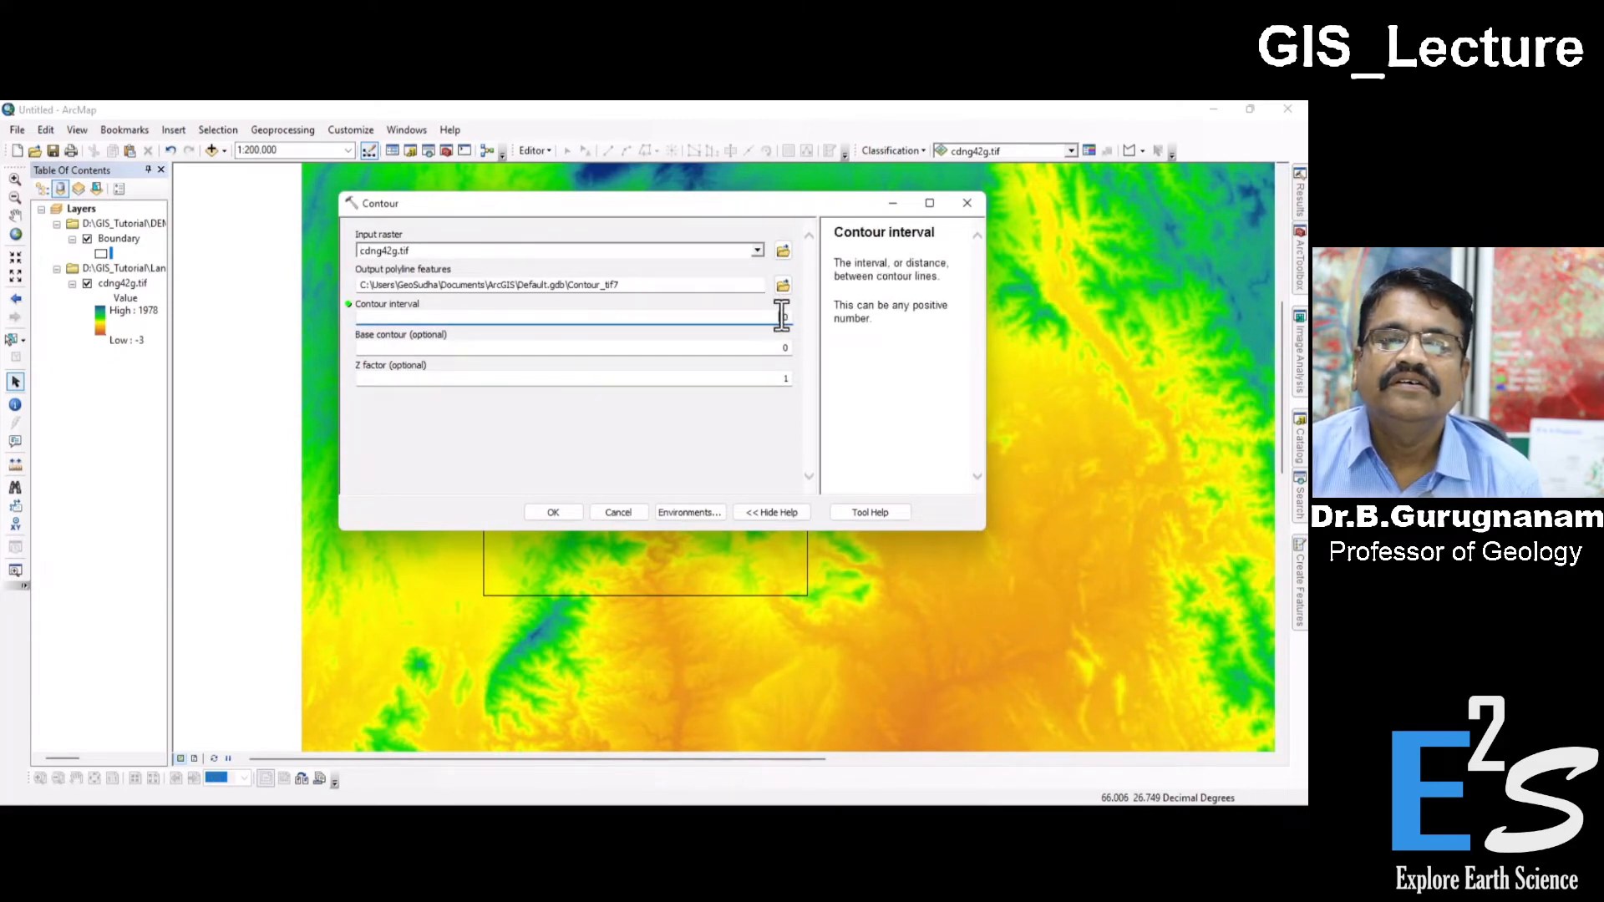
click(719, 441)
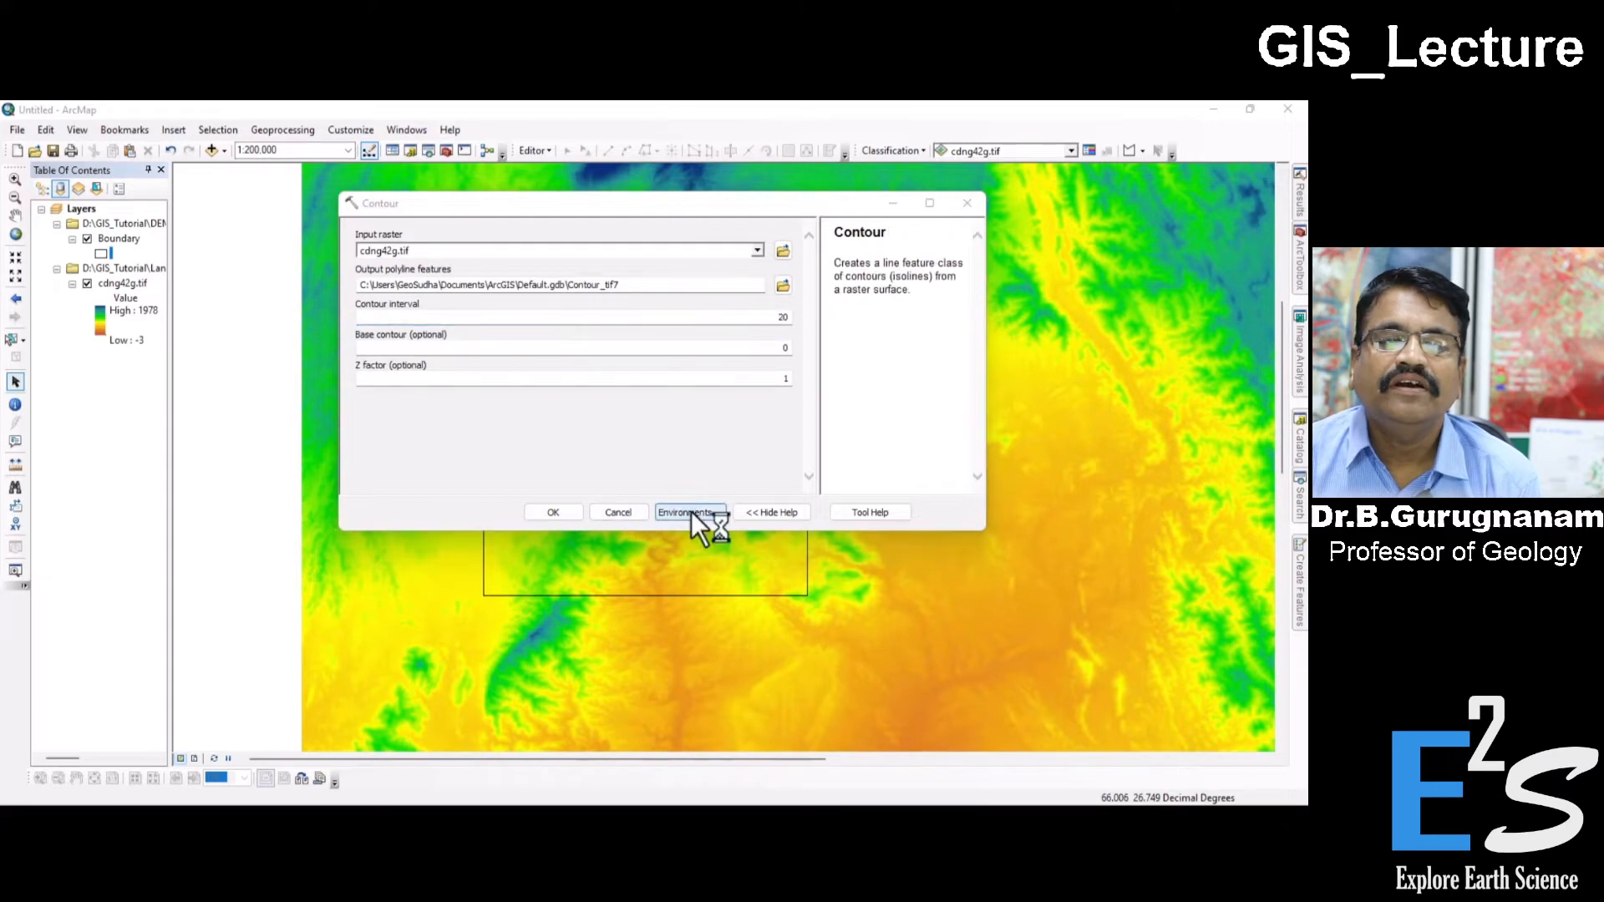
- Set the processing extent in the Contour tool's environment settings to Same as layer Boundary
drag(643, 204, 889, 195)
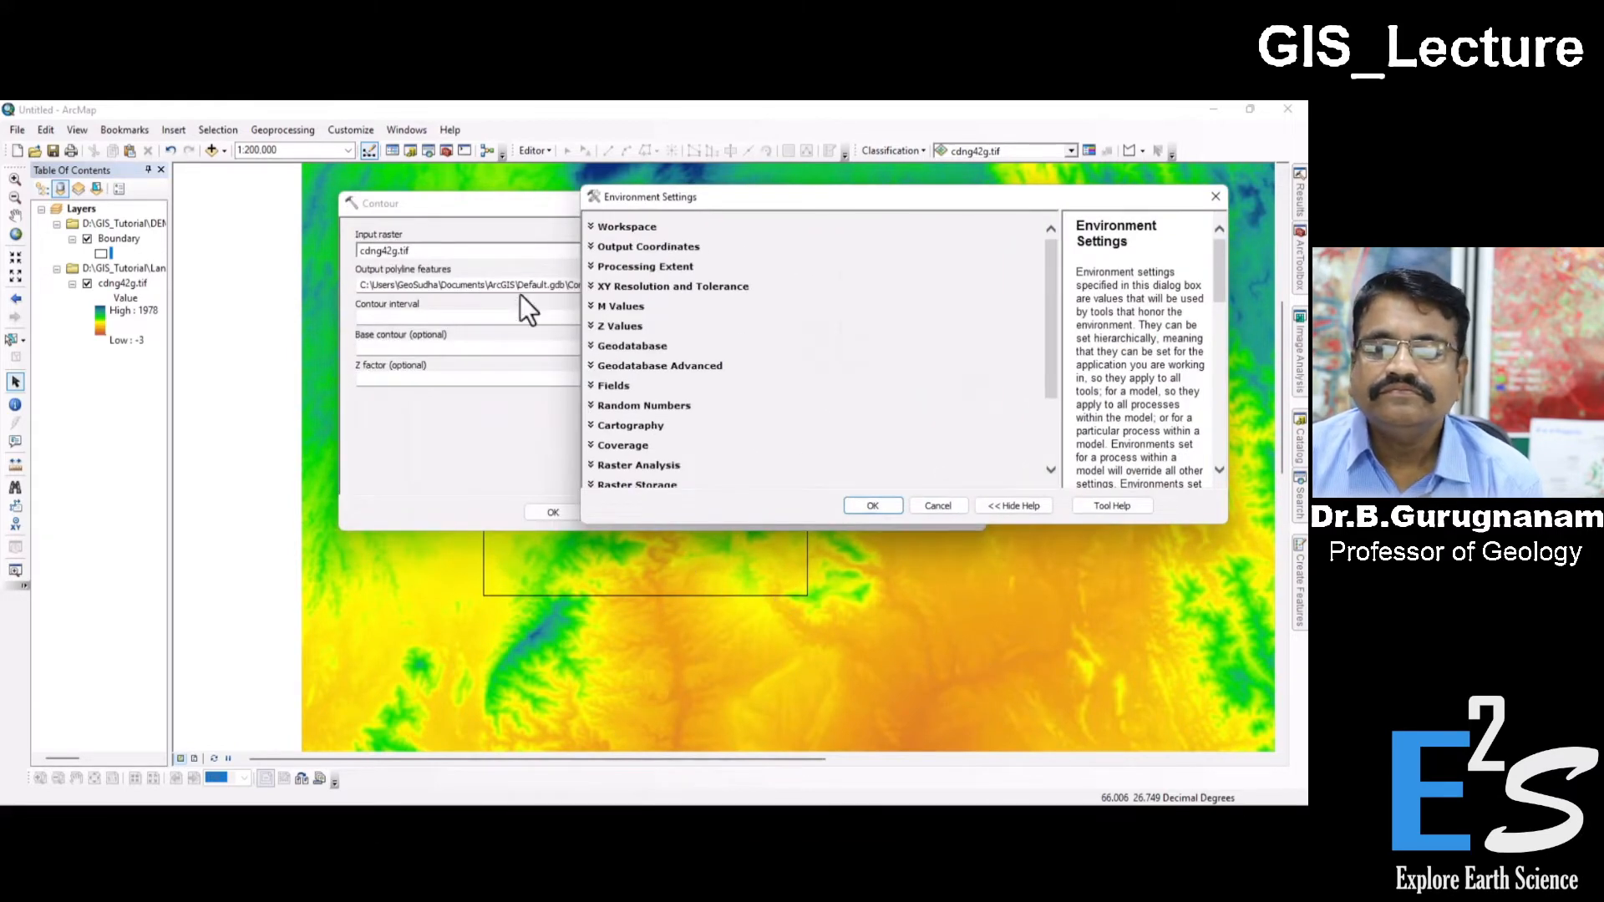
click(601, 268)
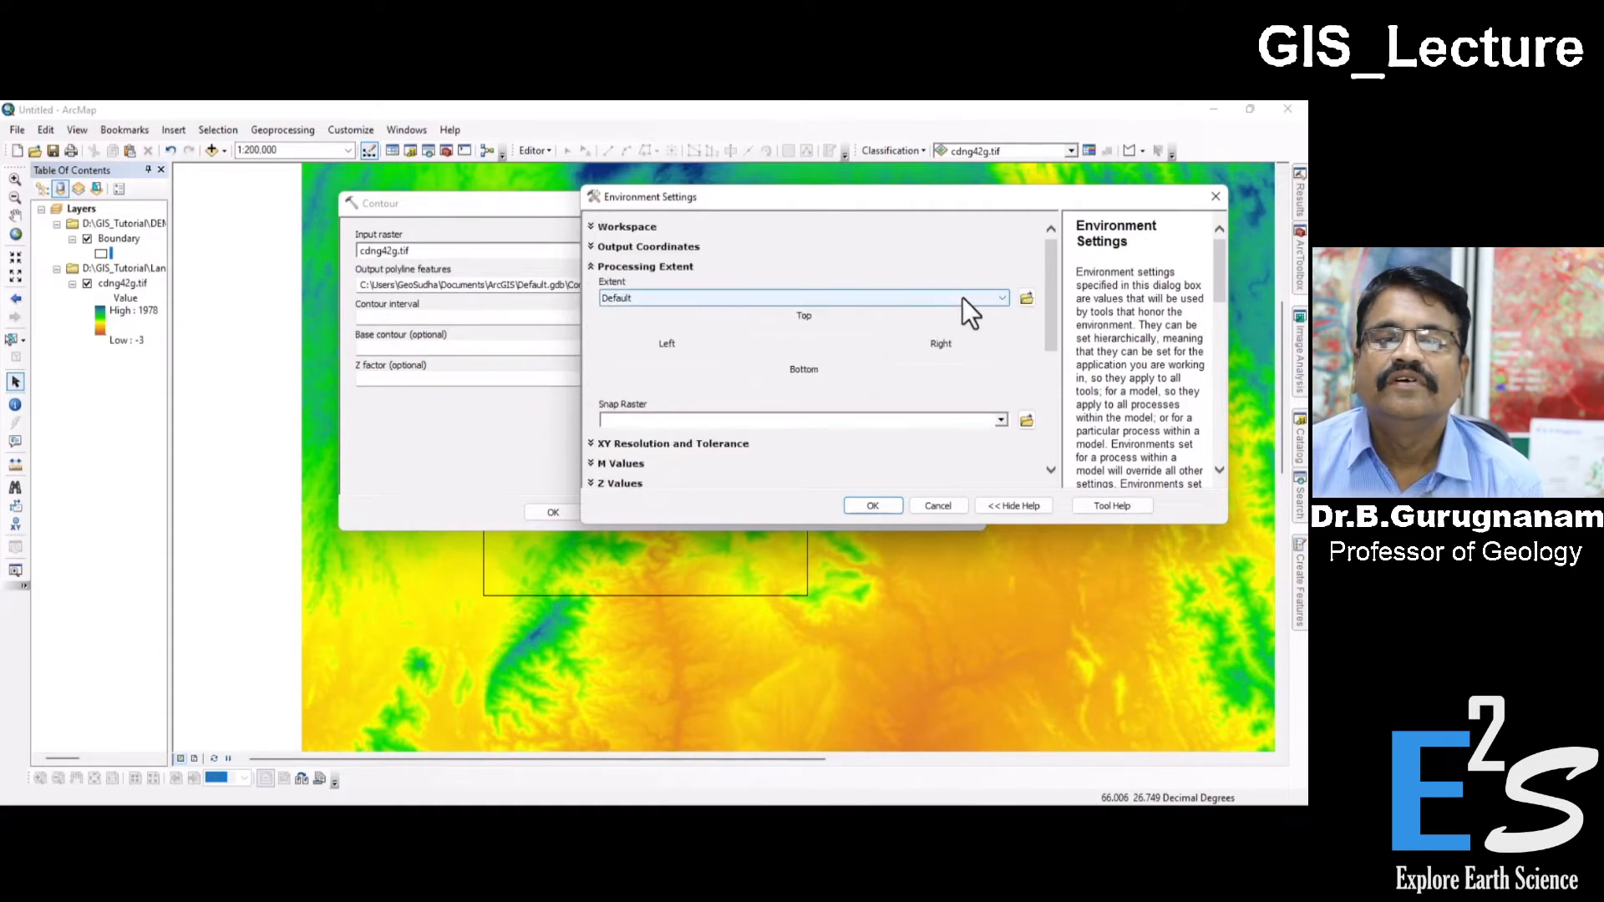
click(962, 297)
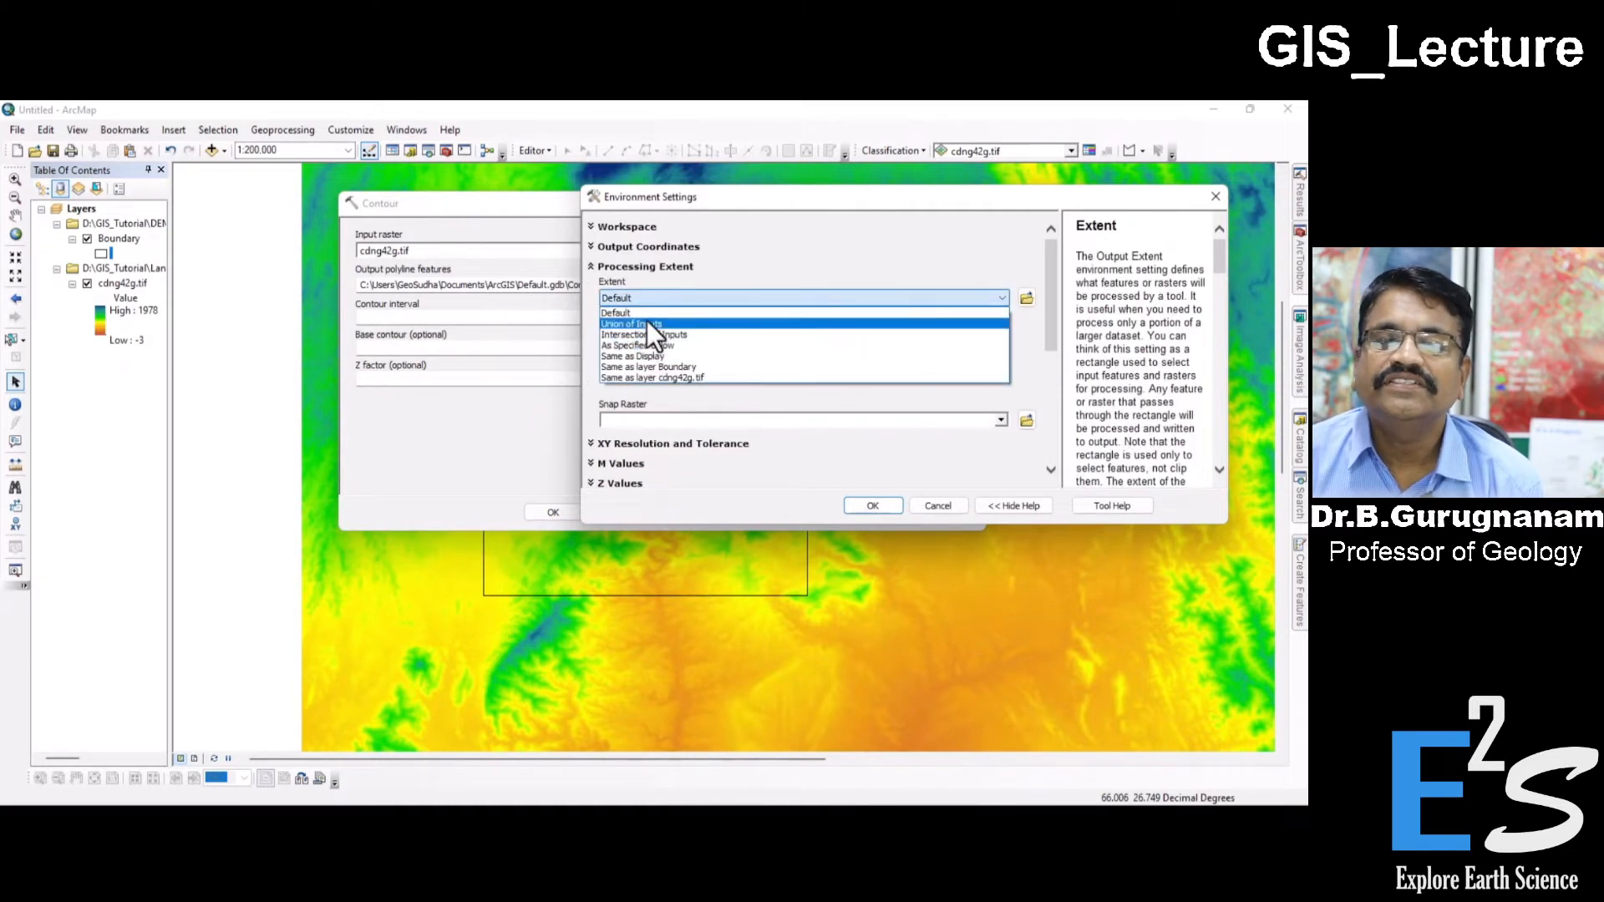
click(665, 368)
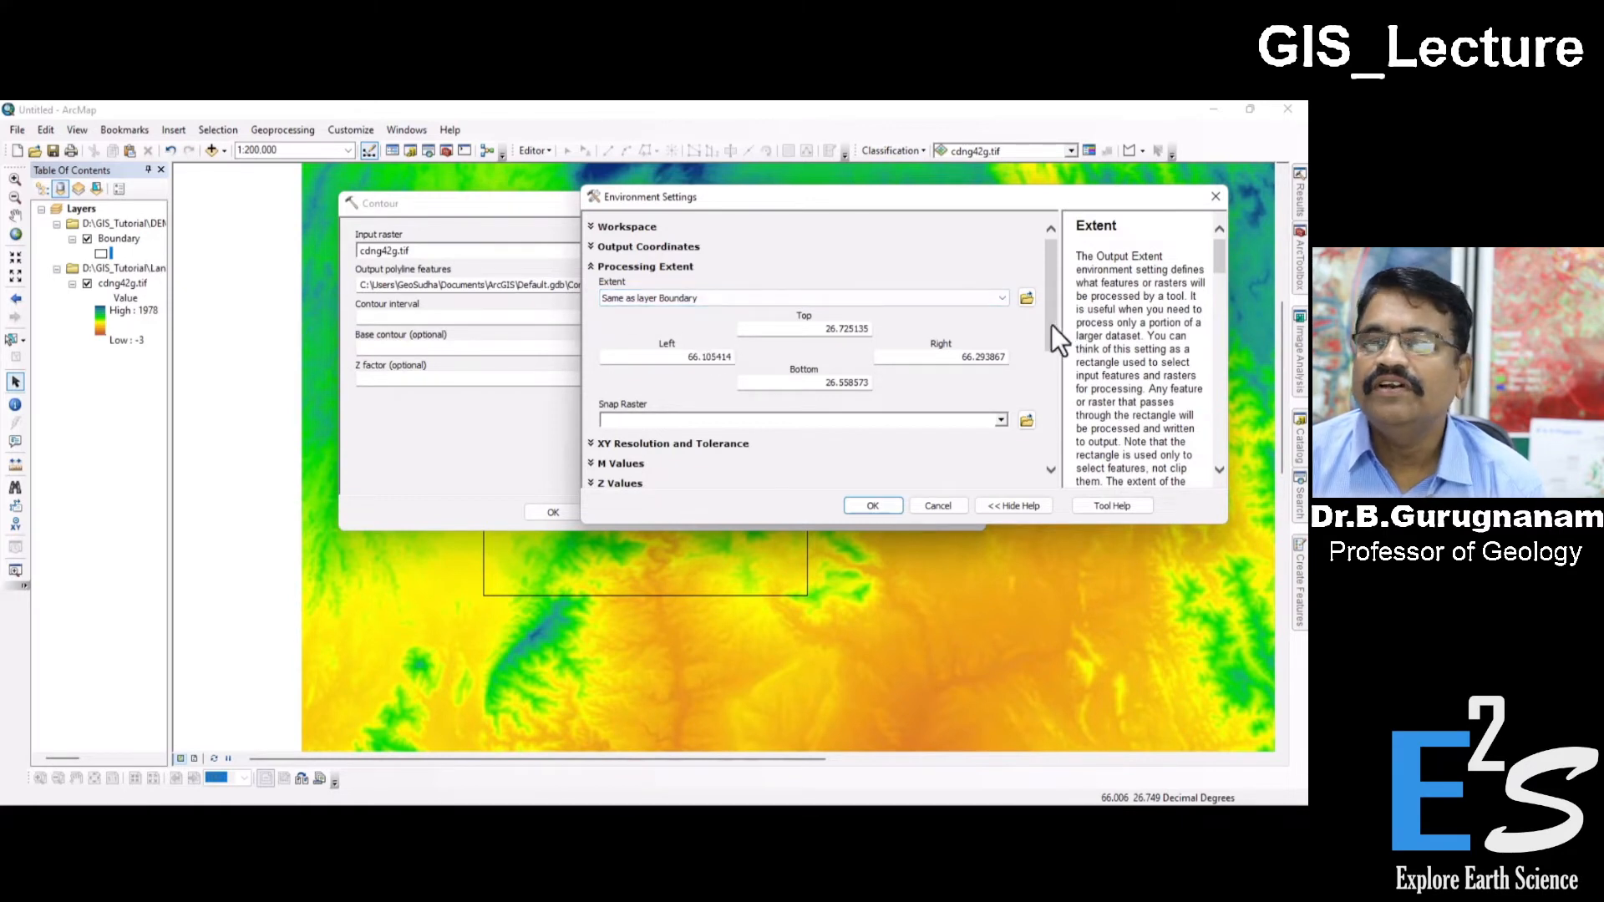
drag(1051, 324, 1051, 429)
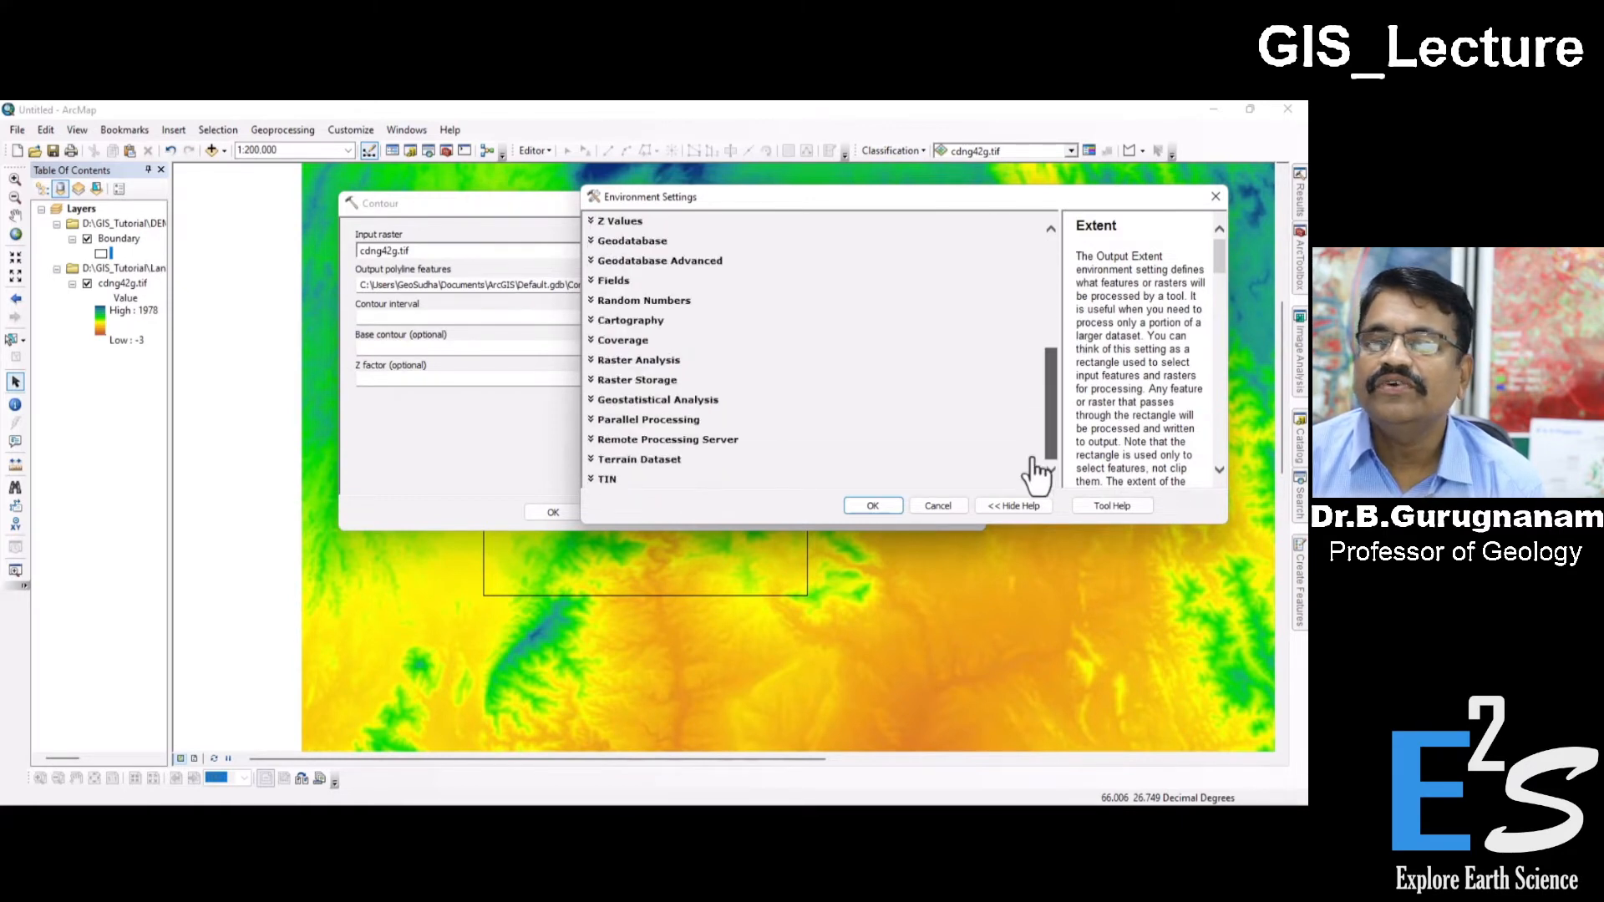
- Set the raster analysis mask to Boundary in the environment settings and run the Contour tool
click(591, 365)
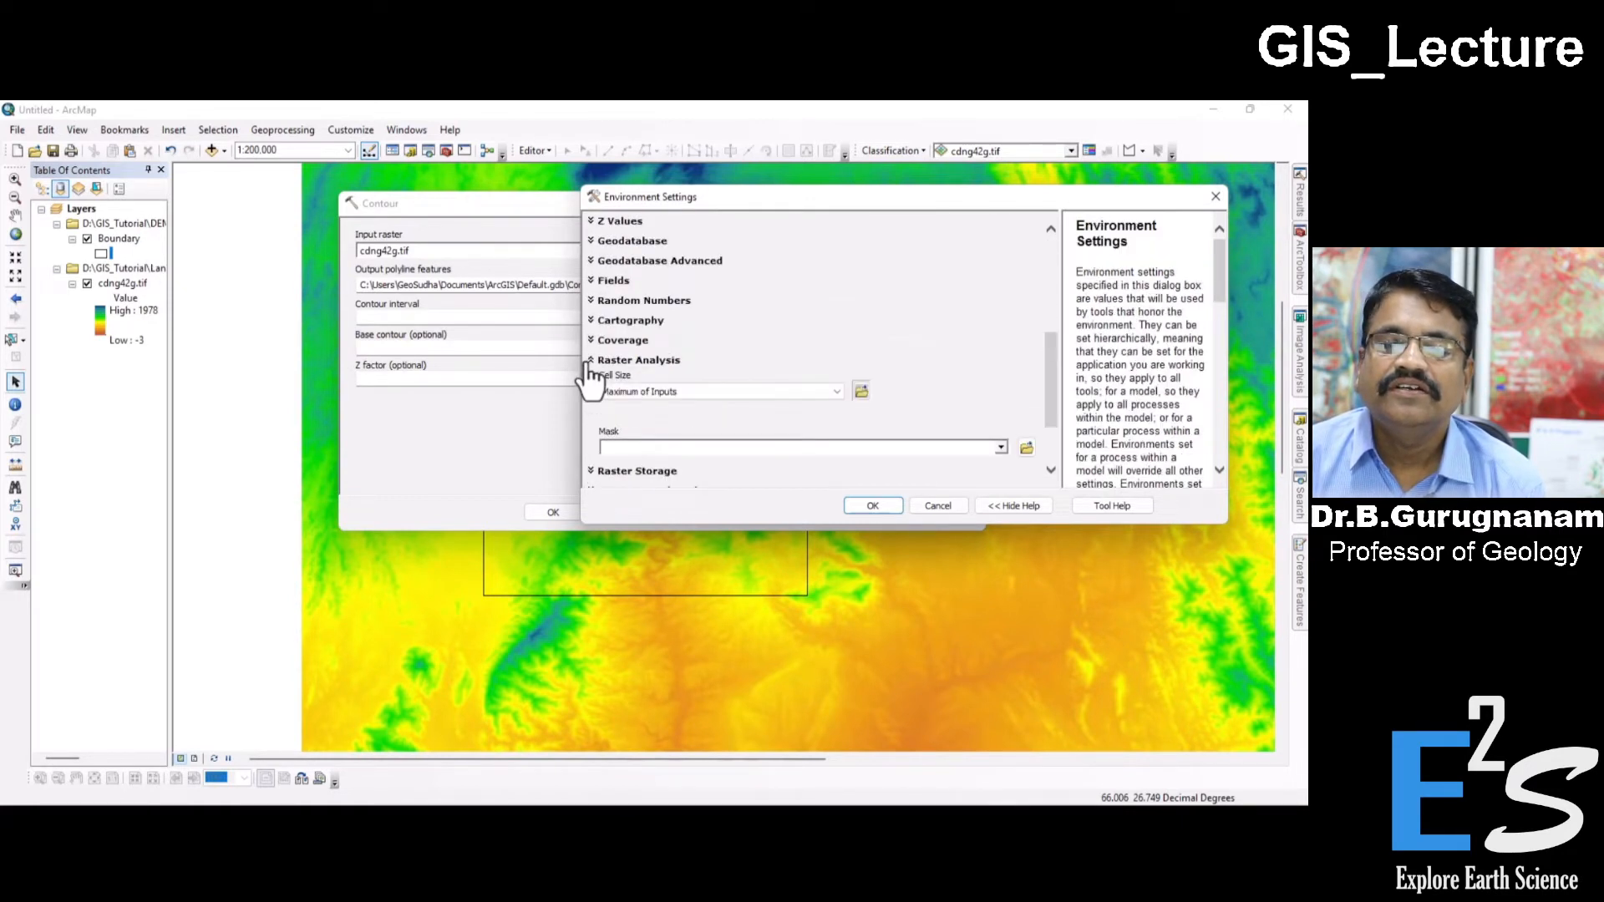
click(1001, 448)
click(669, 463)
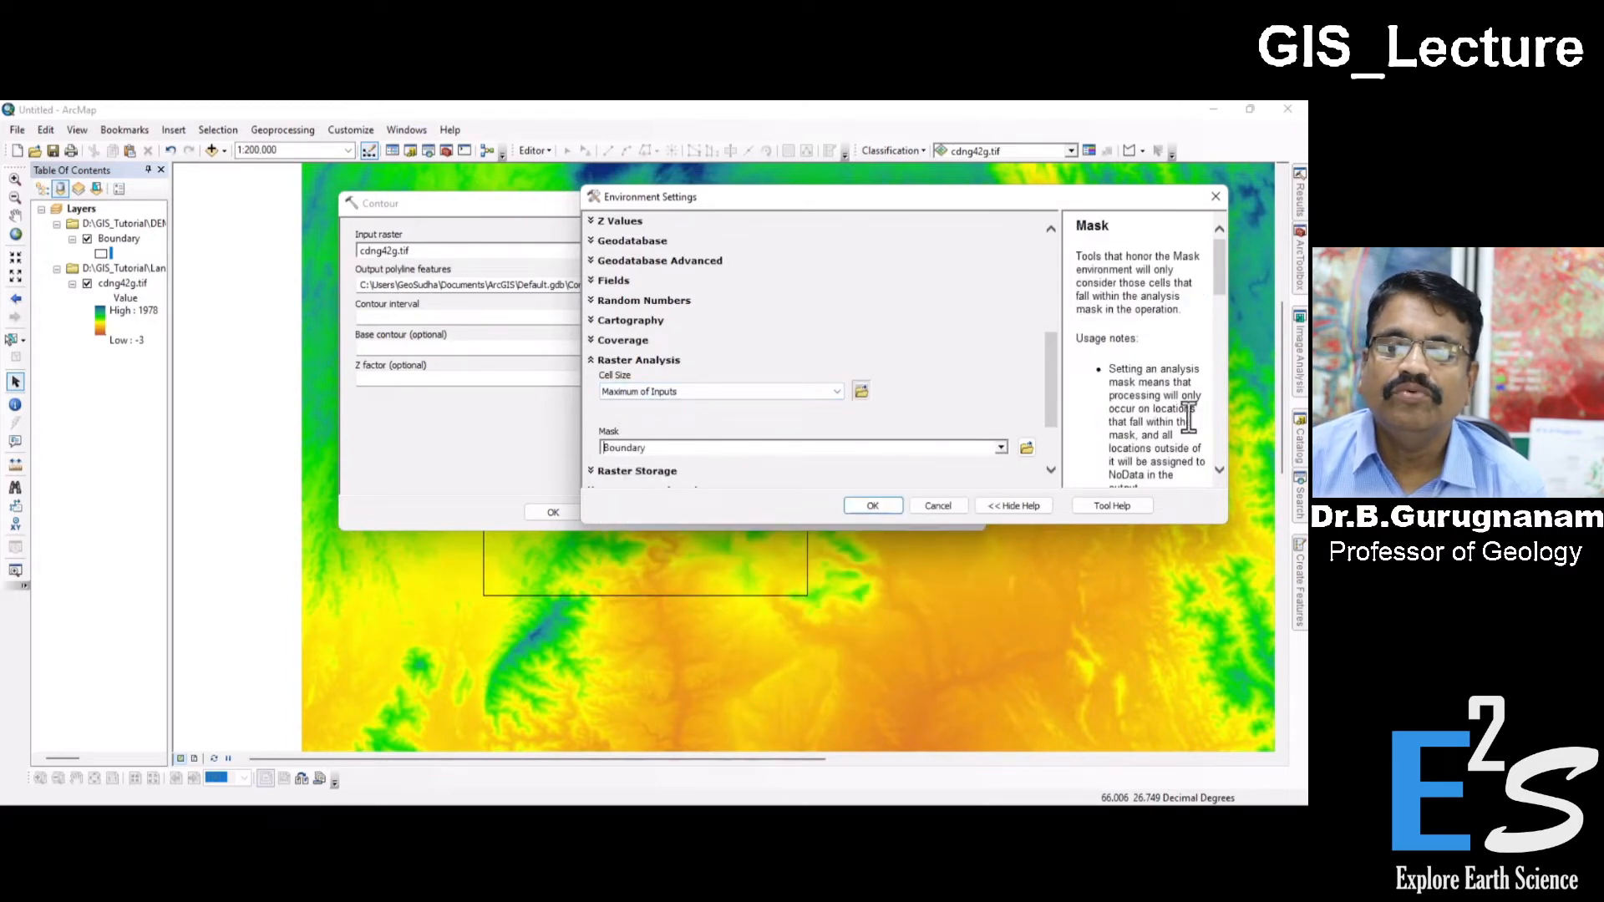
mouse_move(1047, 395)
mouse_down()
mouse_move(1048, 430)
mouse_move(1052, 269)
mouse_move(1050, 380)
mouse_up()
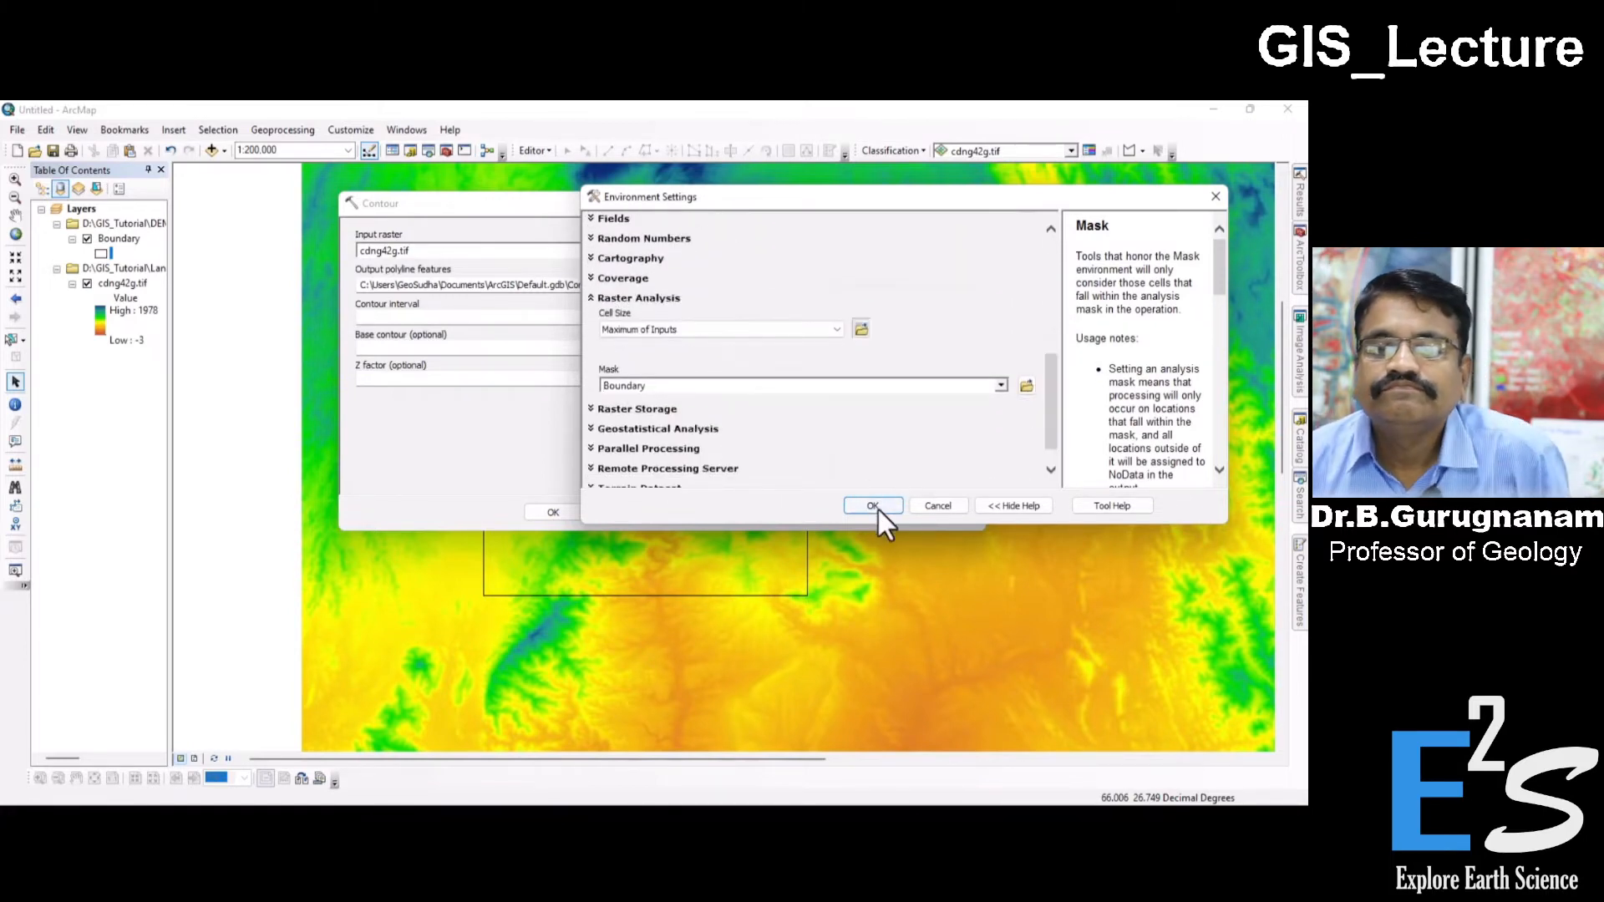
click(874, 507)
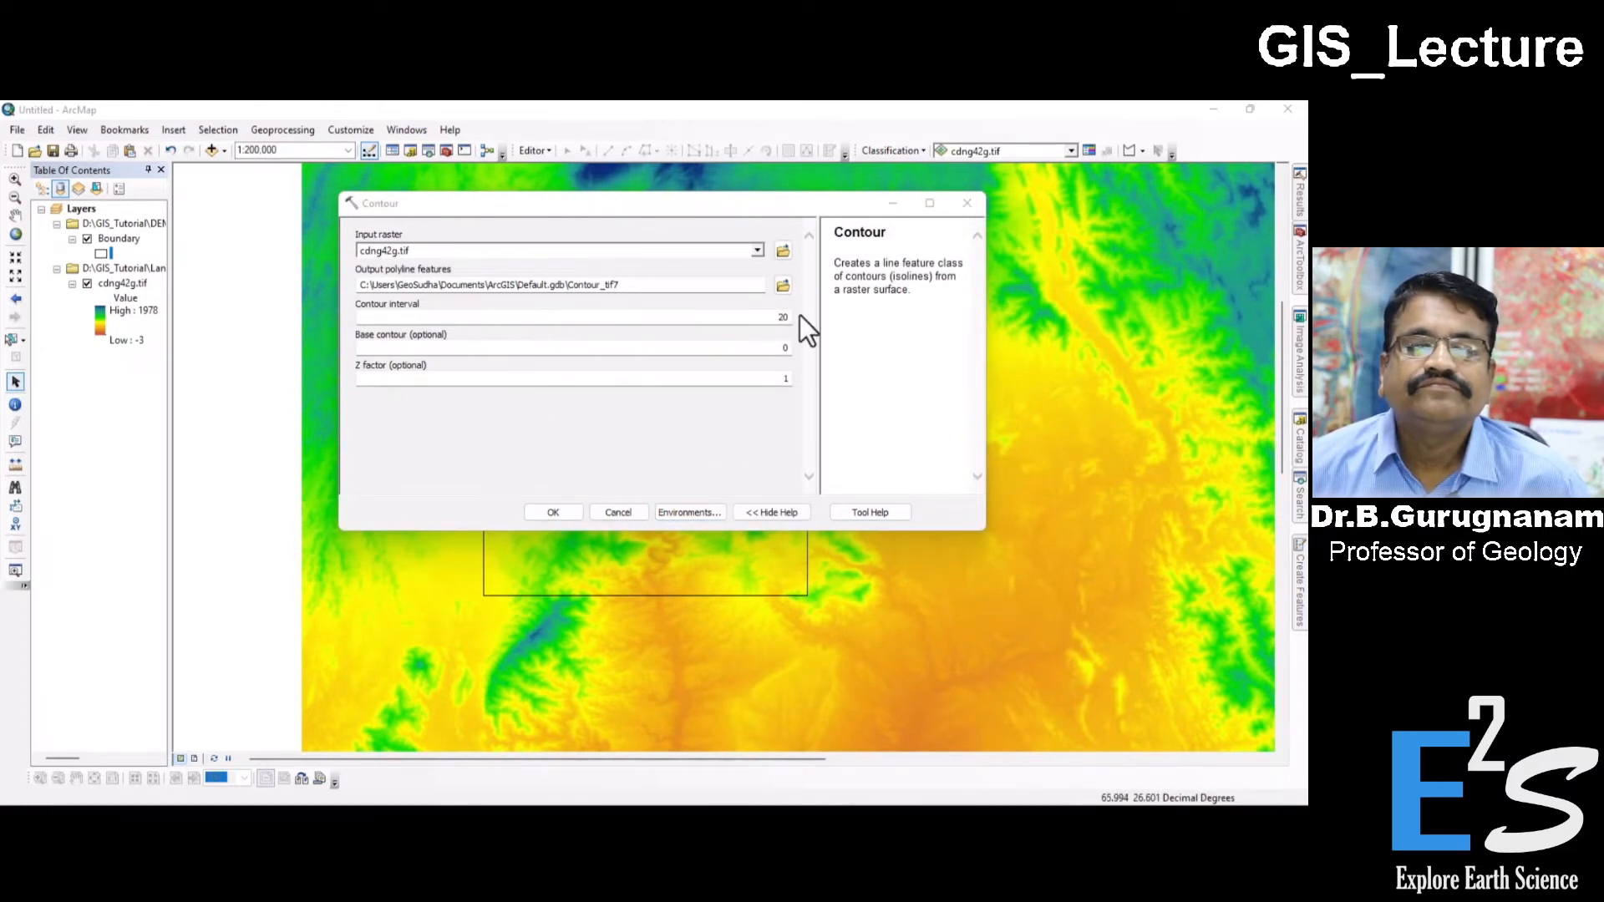
click(554, 513)
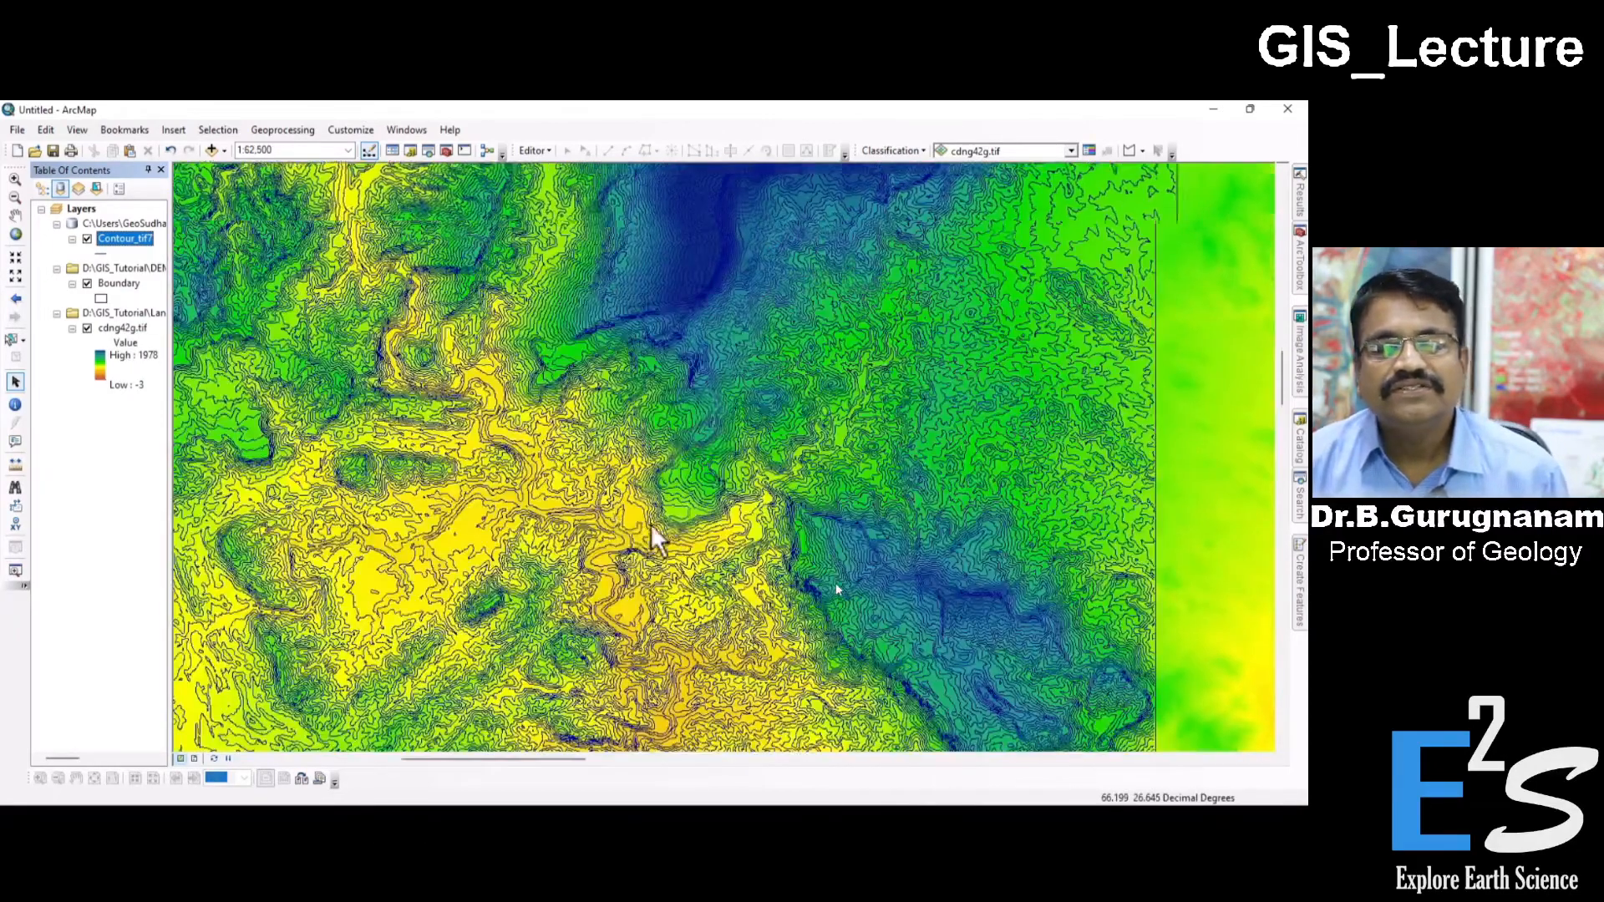
- Hide the cdng42g.tif raster and view the full extent of the generated contour lines
scroll(636, 523, down, 1)
click(86, 328)
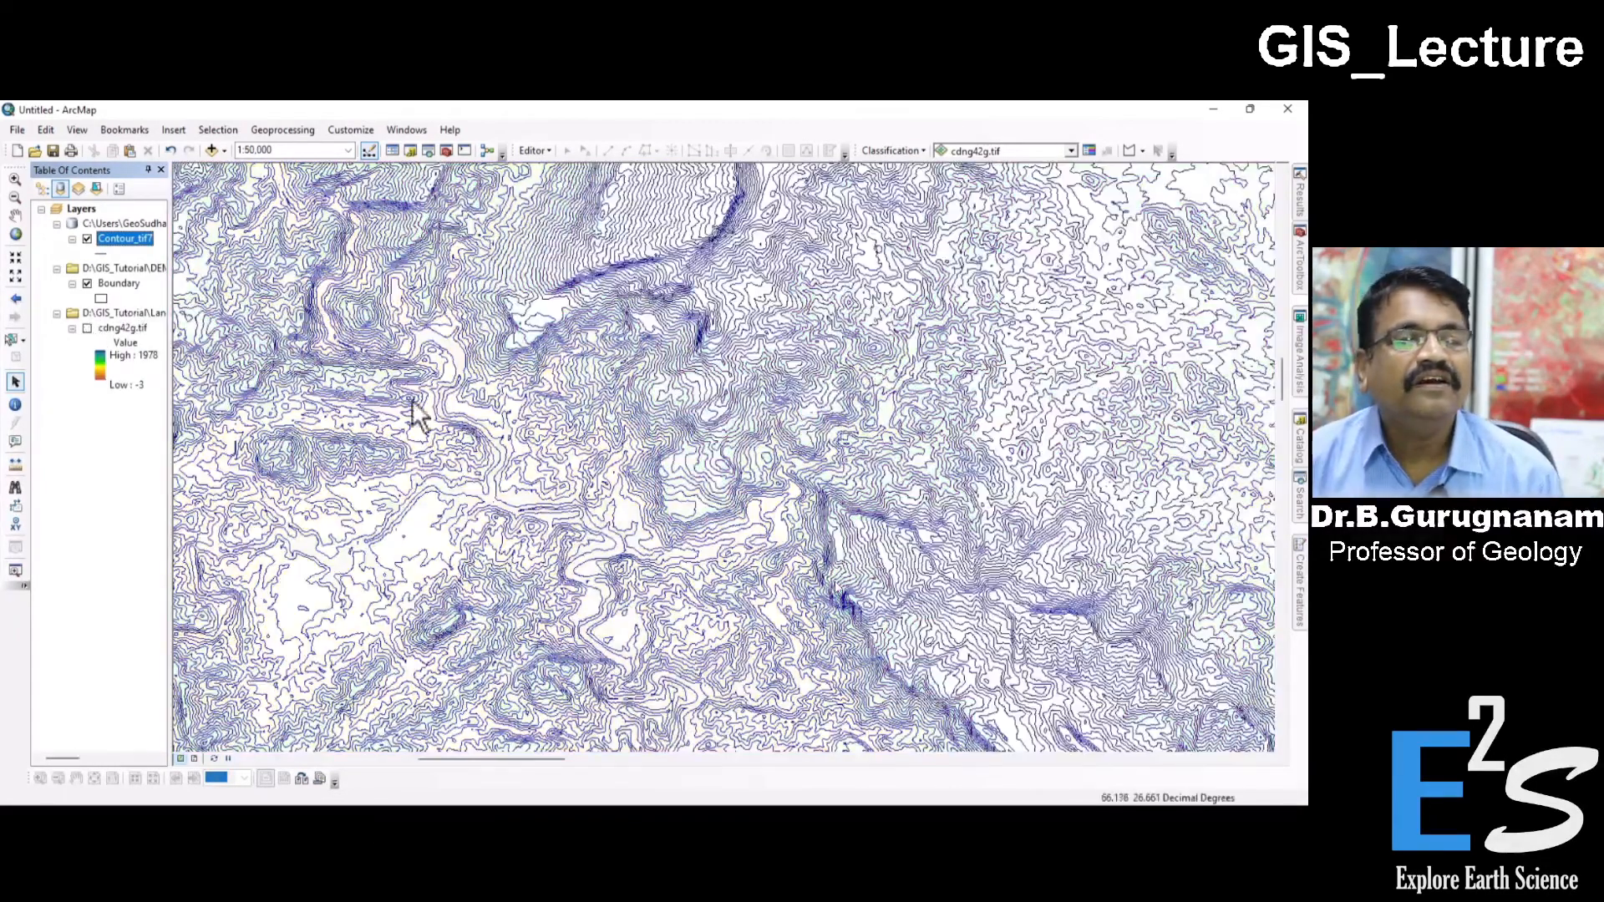
scroll(630, 465, up, 2)
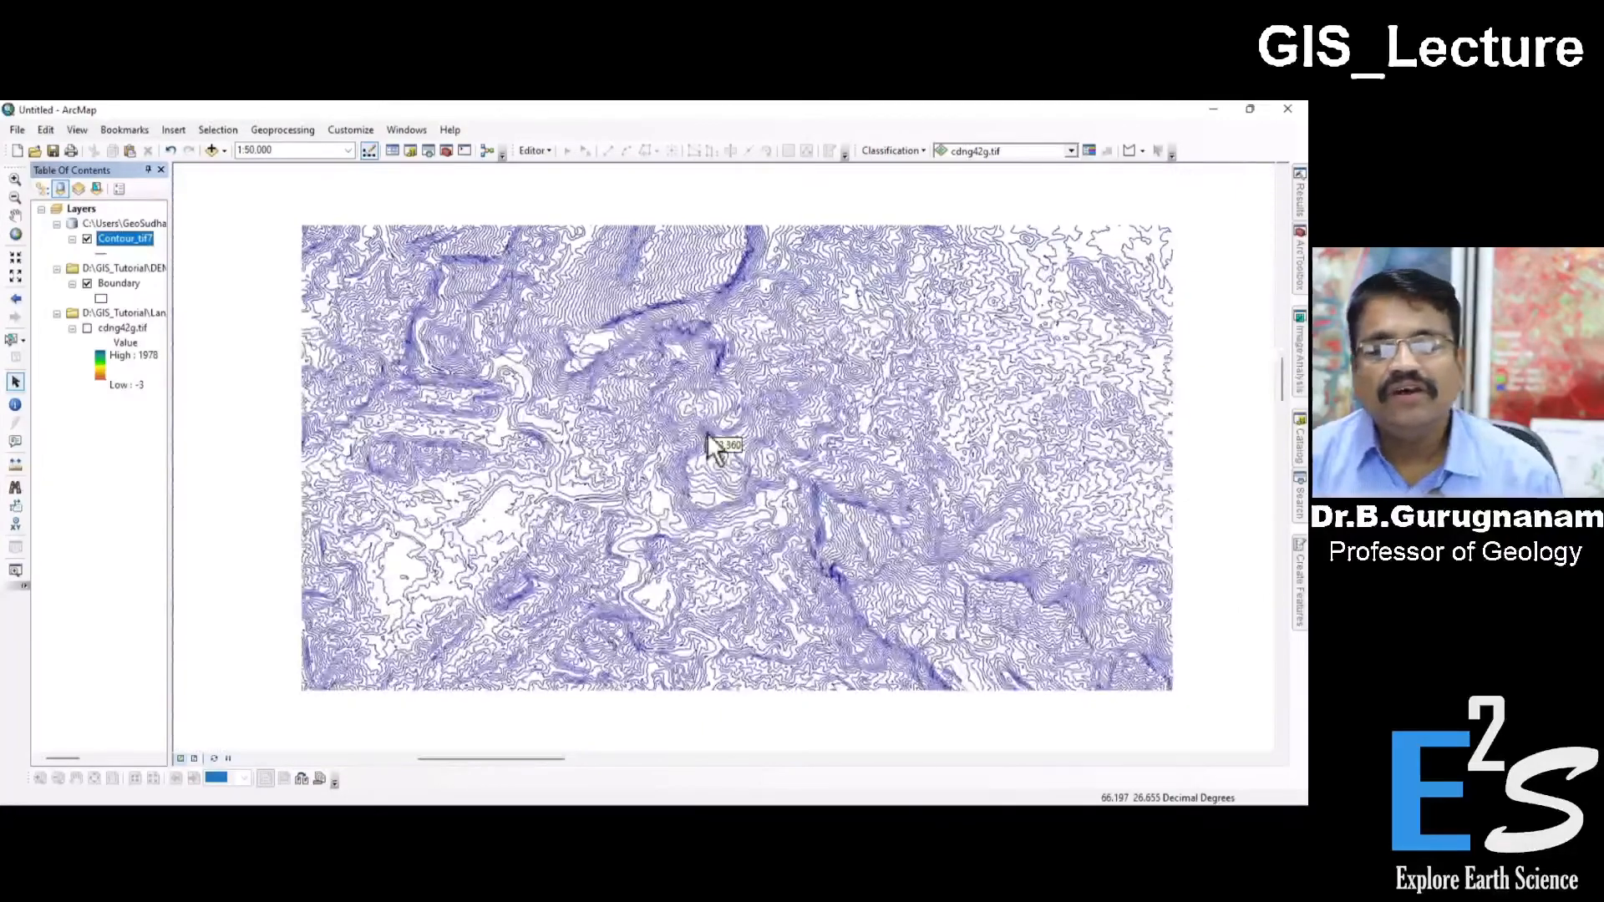
scroll(707, 433, up, 3)
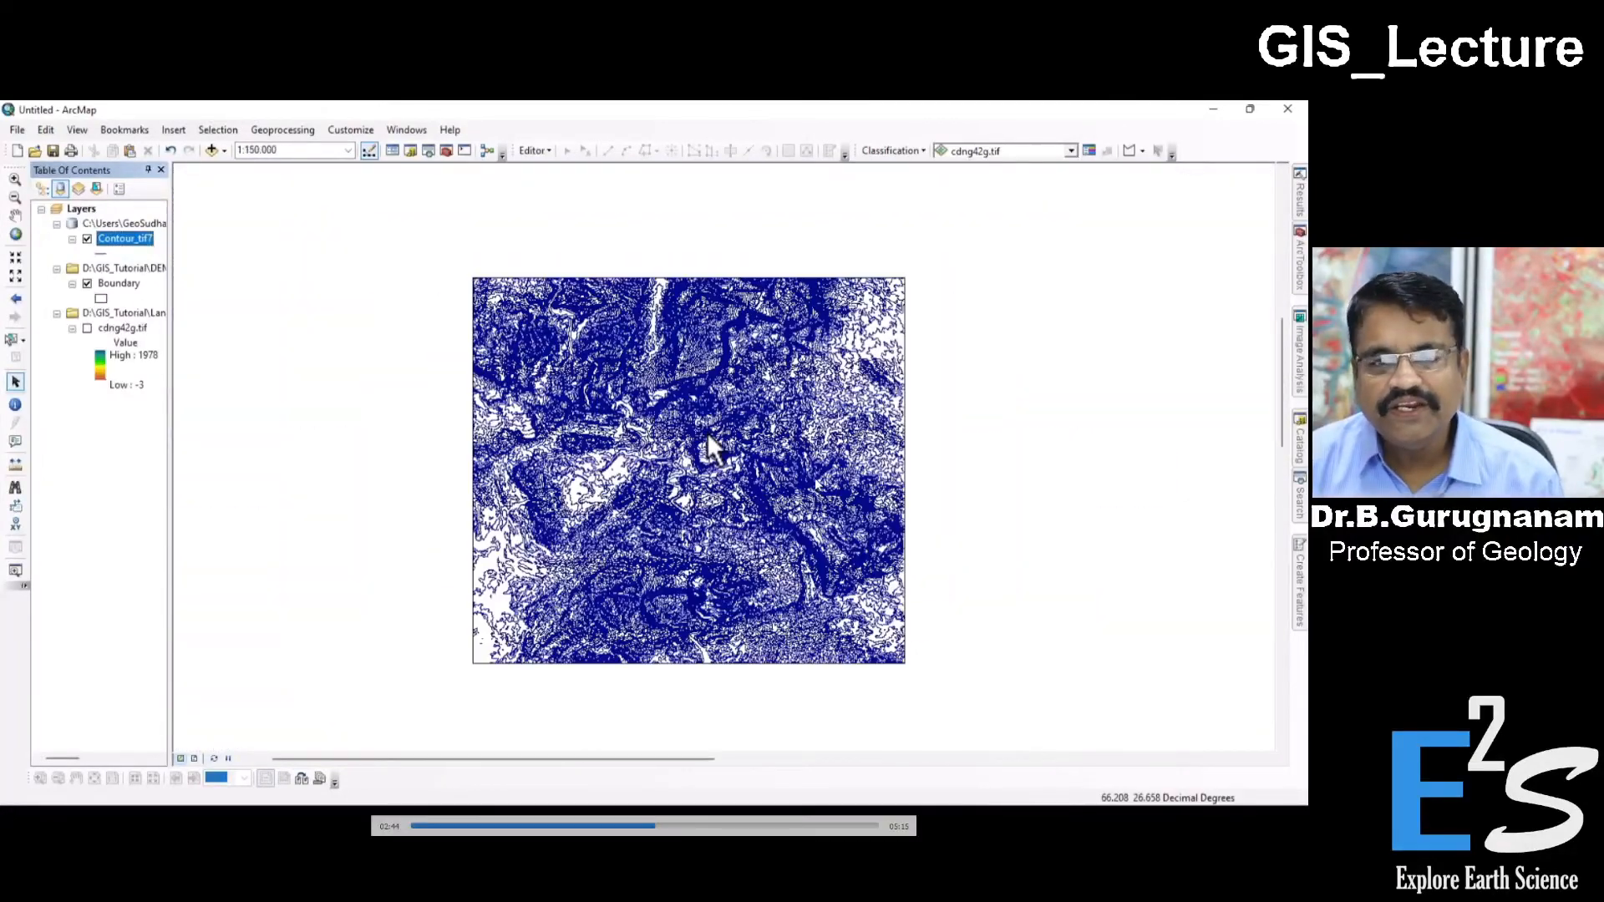
scroll(635, 473, down, 2)
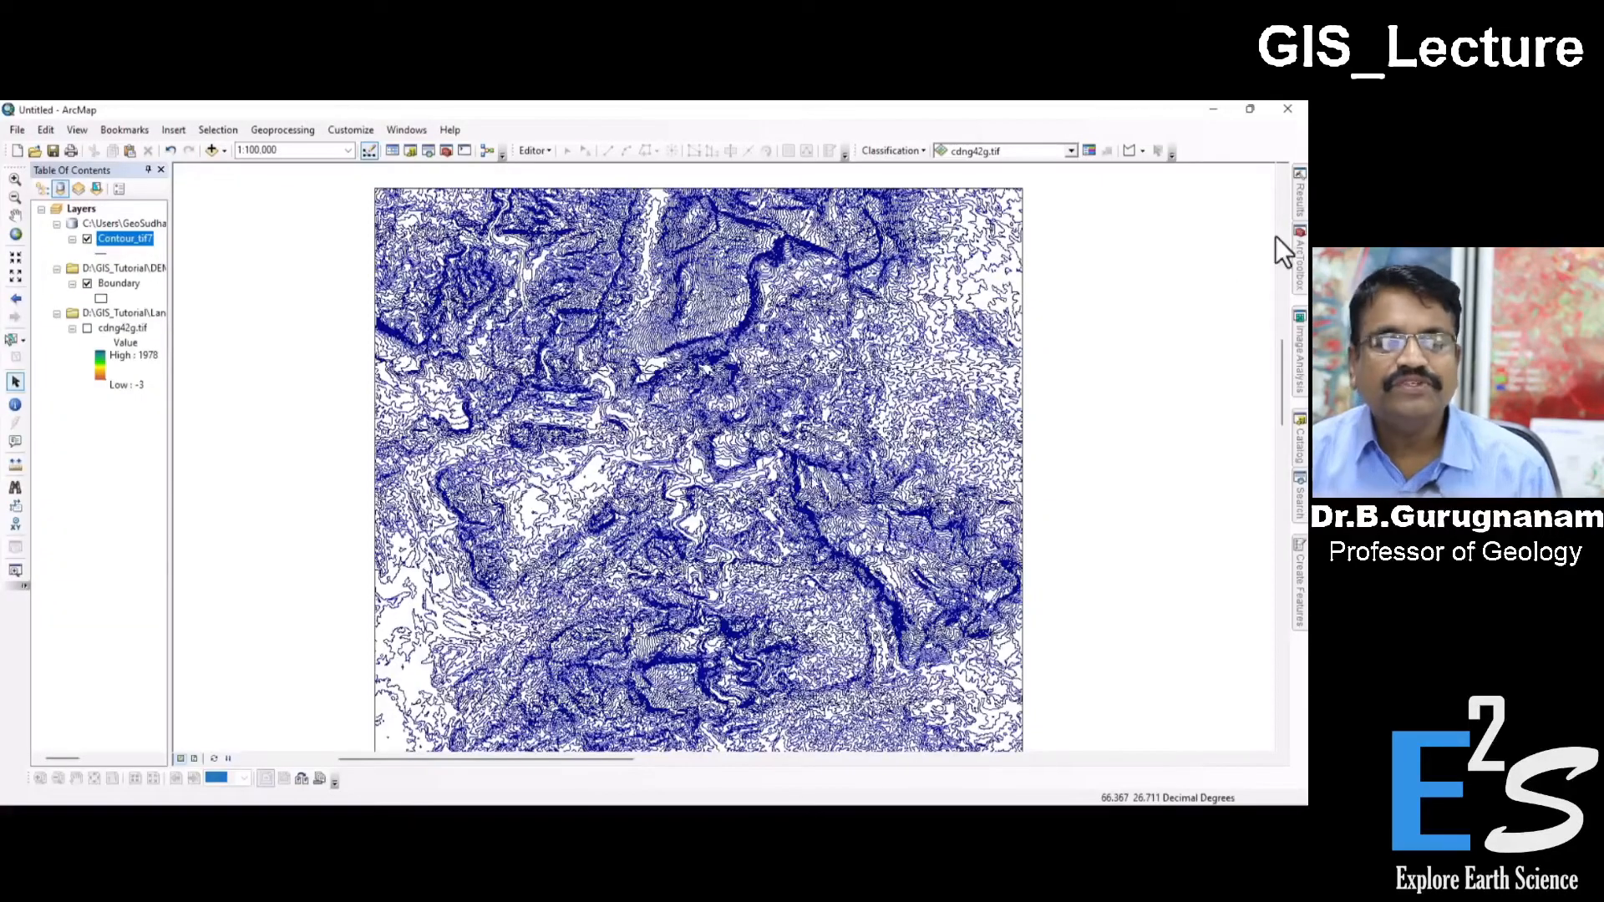
- Open the Create TIN tool from the TIN toolset under 3D Analyst's Data Management tools
click(1298, 255)
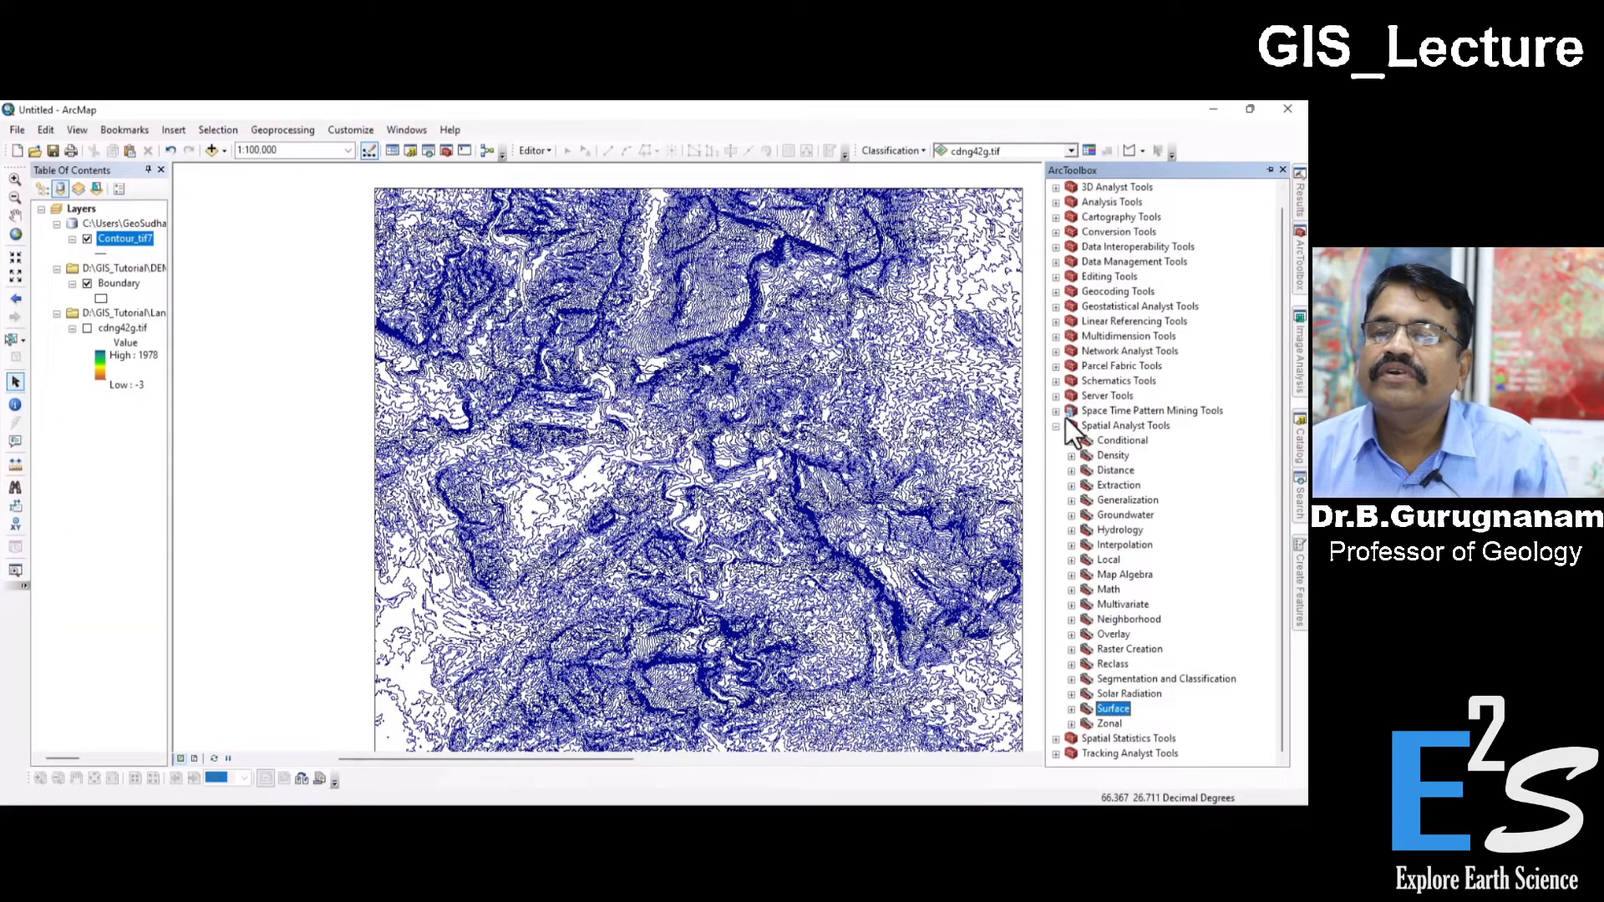
click(1057, 426)
click(1148, 202)
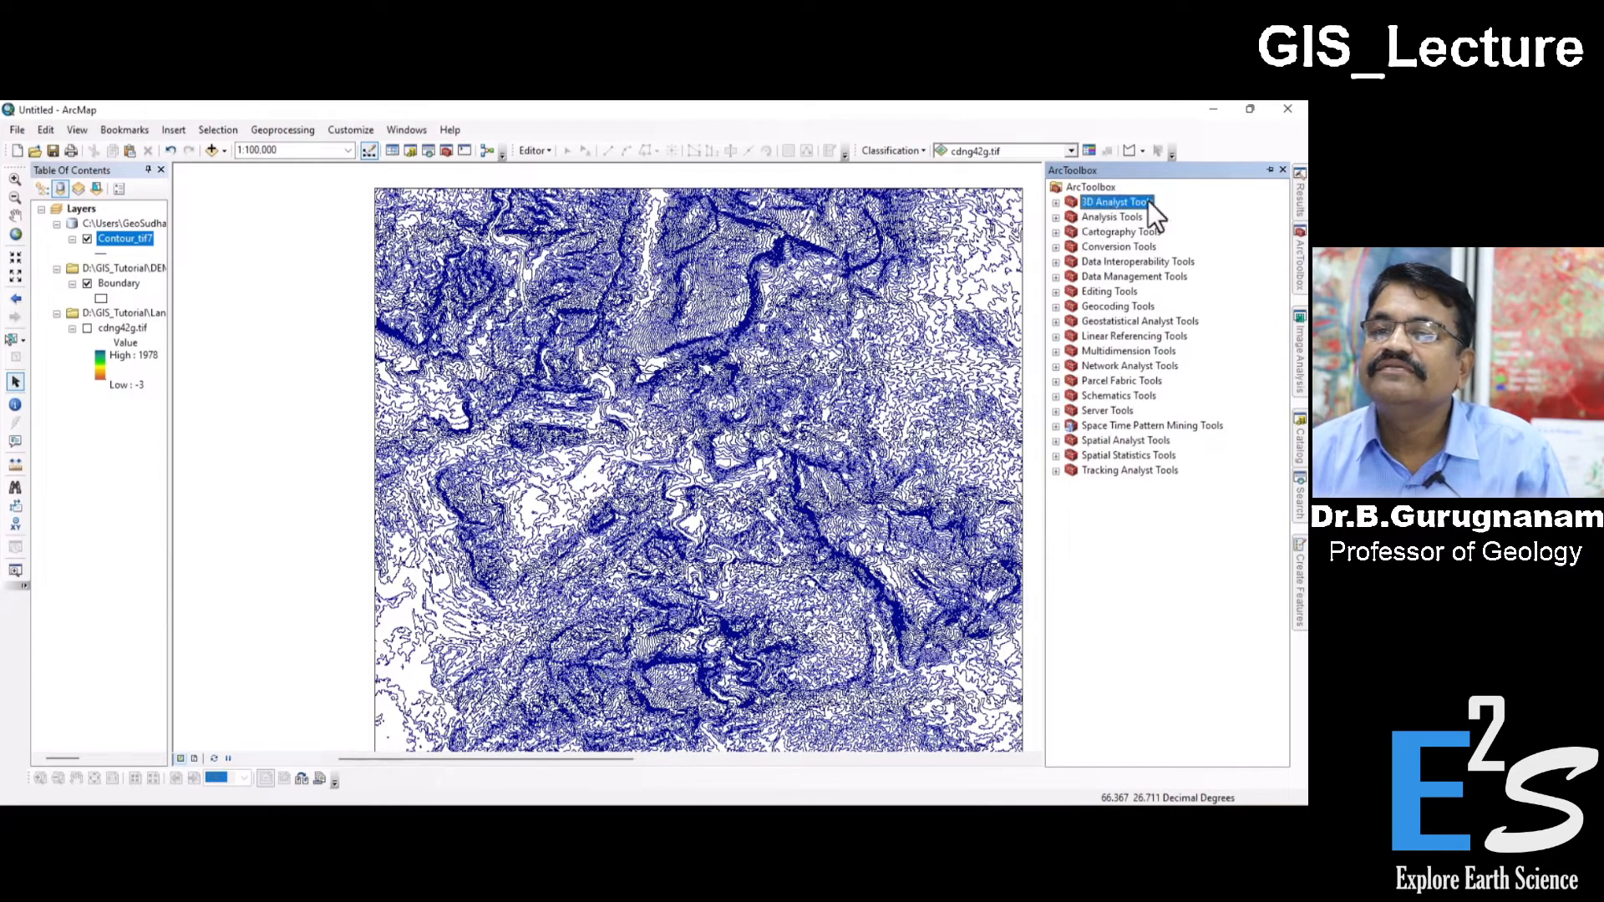
click(1056, 202)
click(1072, 261)
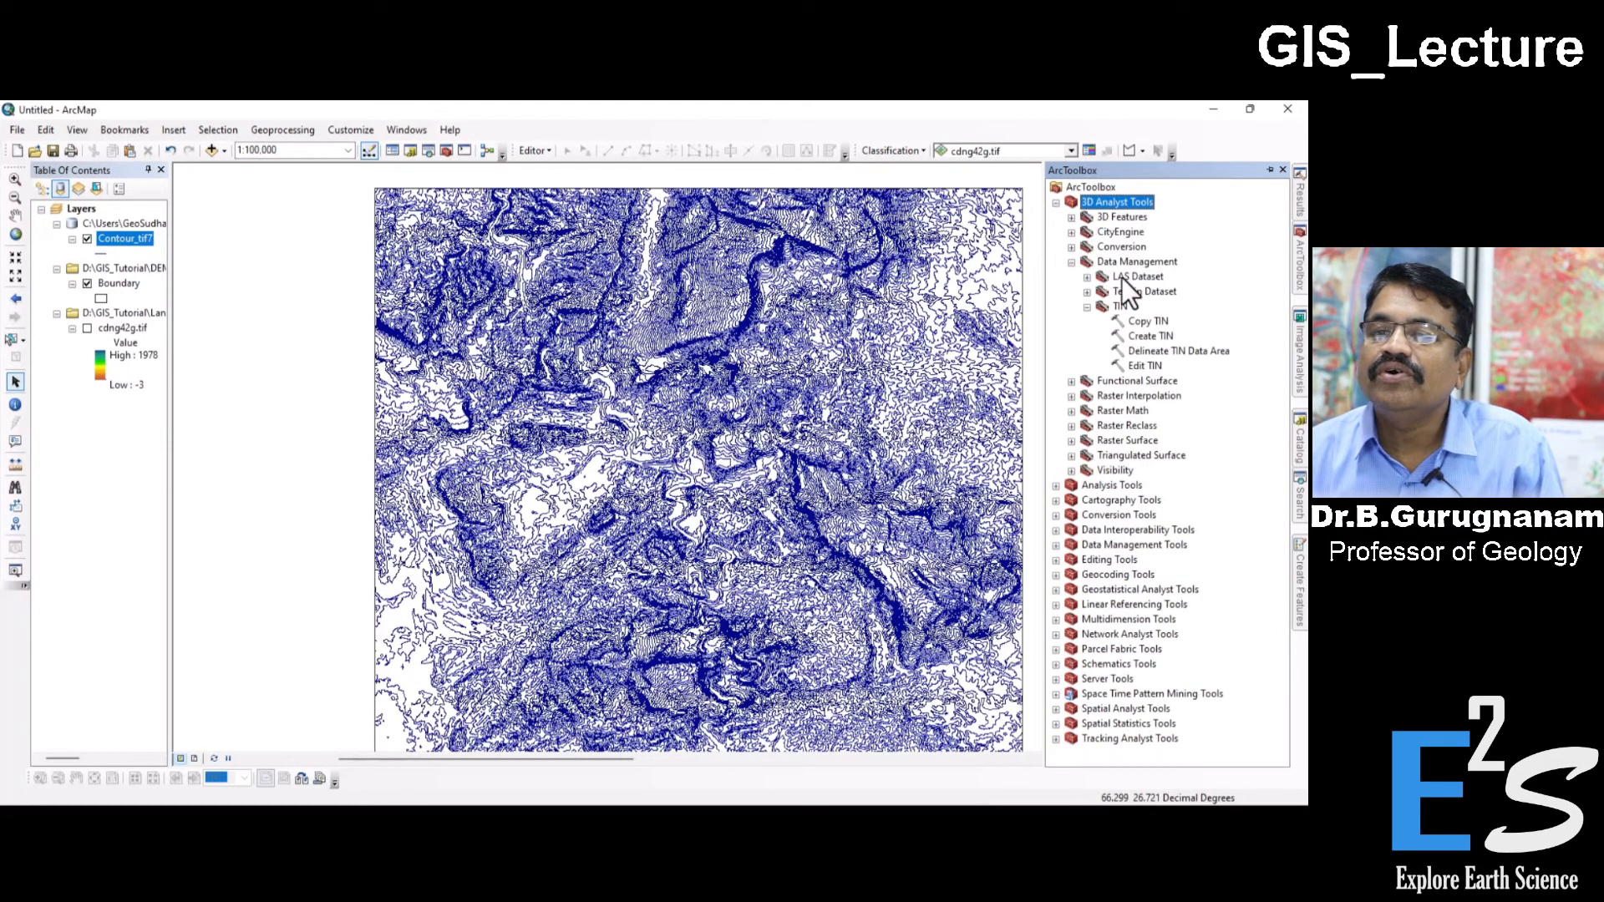
click(1108, 259)
click(1072, 263)
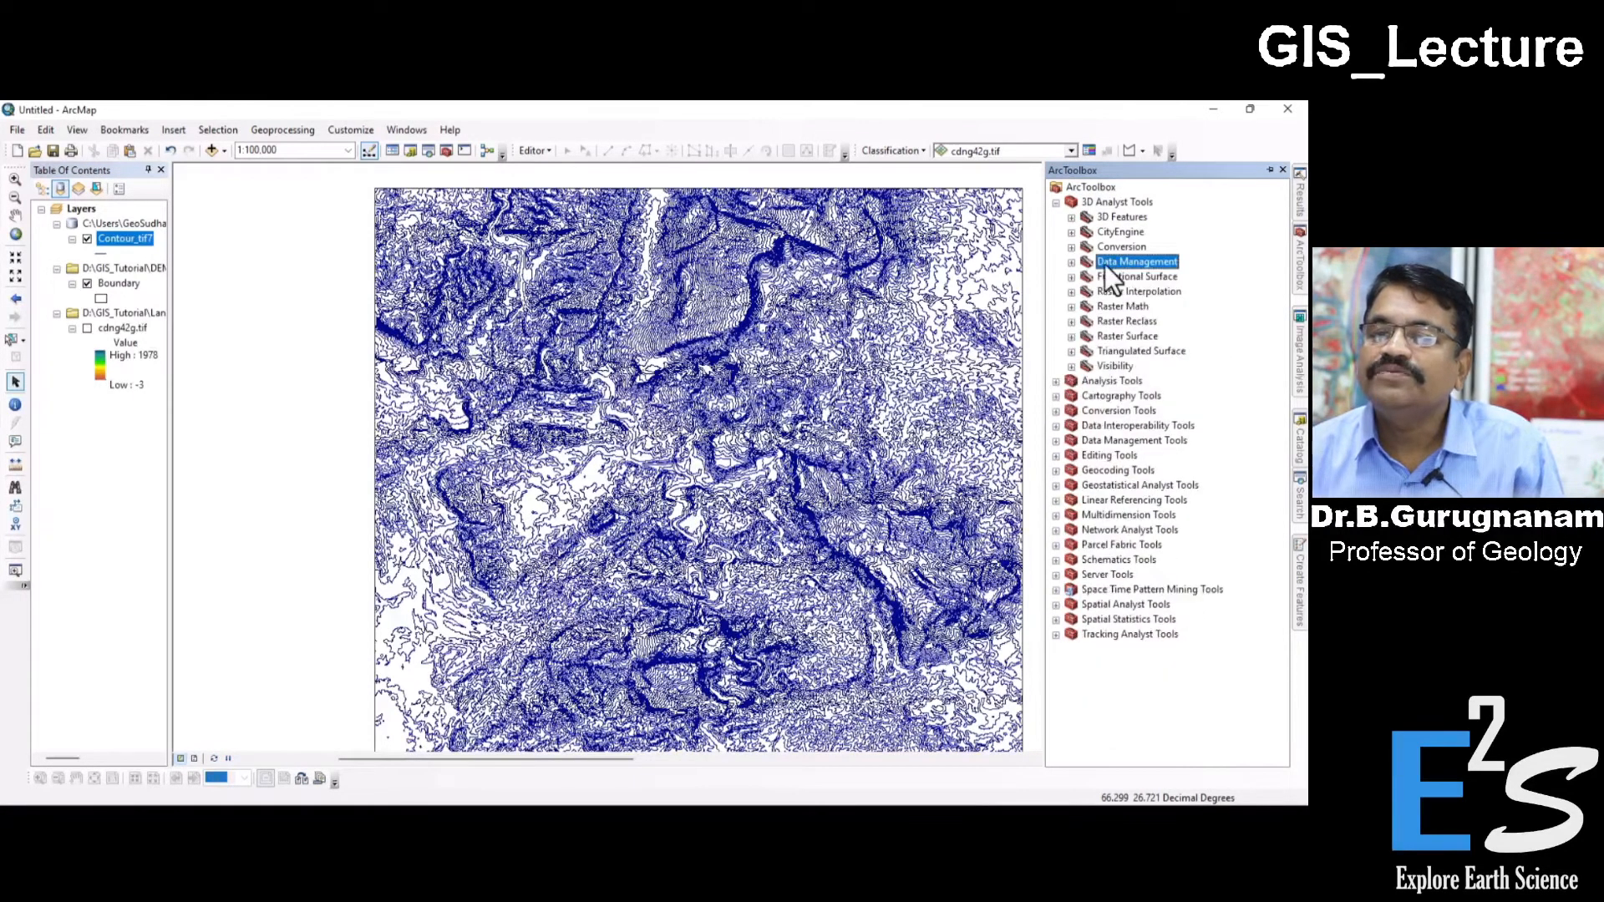
click(1072, 263)
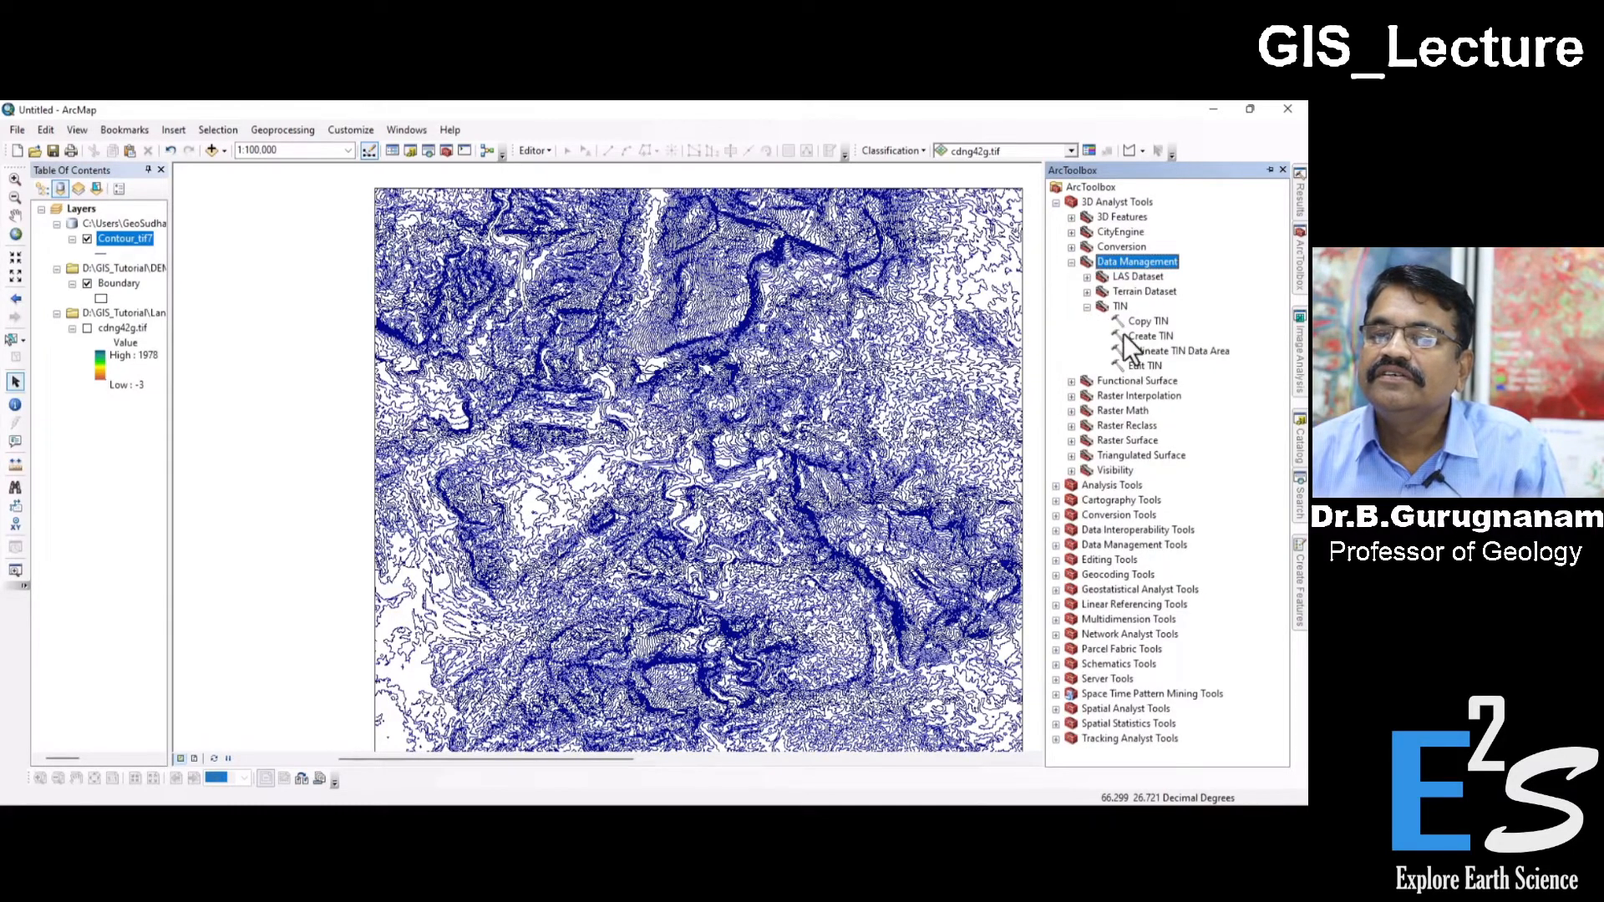
click(1116, 307)
click(1087, 308)
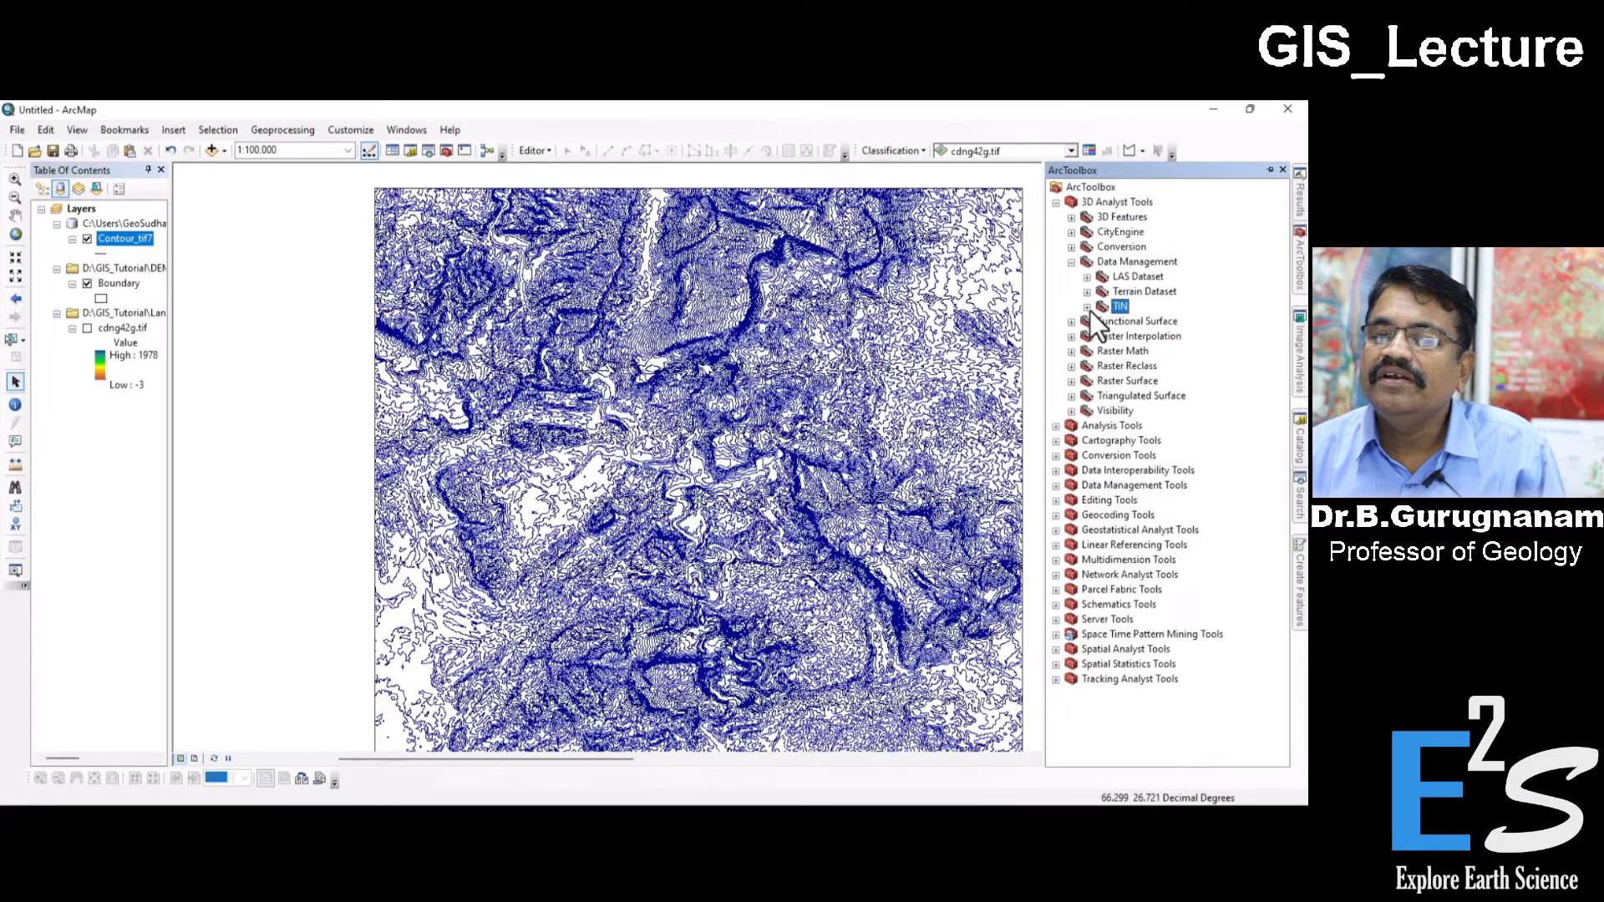
click(1087, 307)
click(1138, 336)
double_click(1148, 336)
- Set the output TIN to a dataset named TIN in the GIS_Tutorial DEM folder
click(750, 297)
click(883, 296)
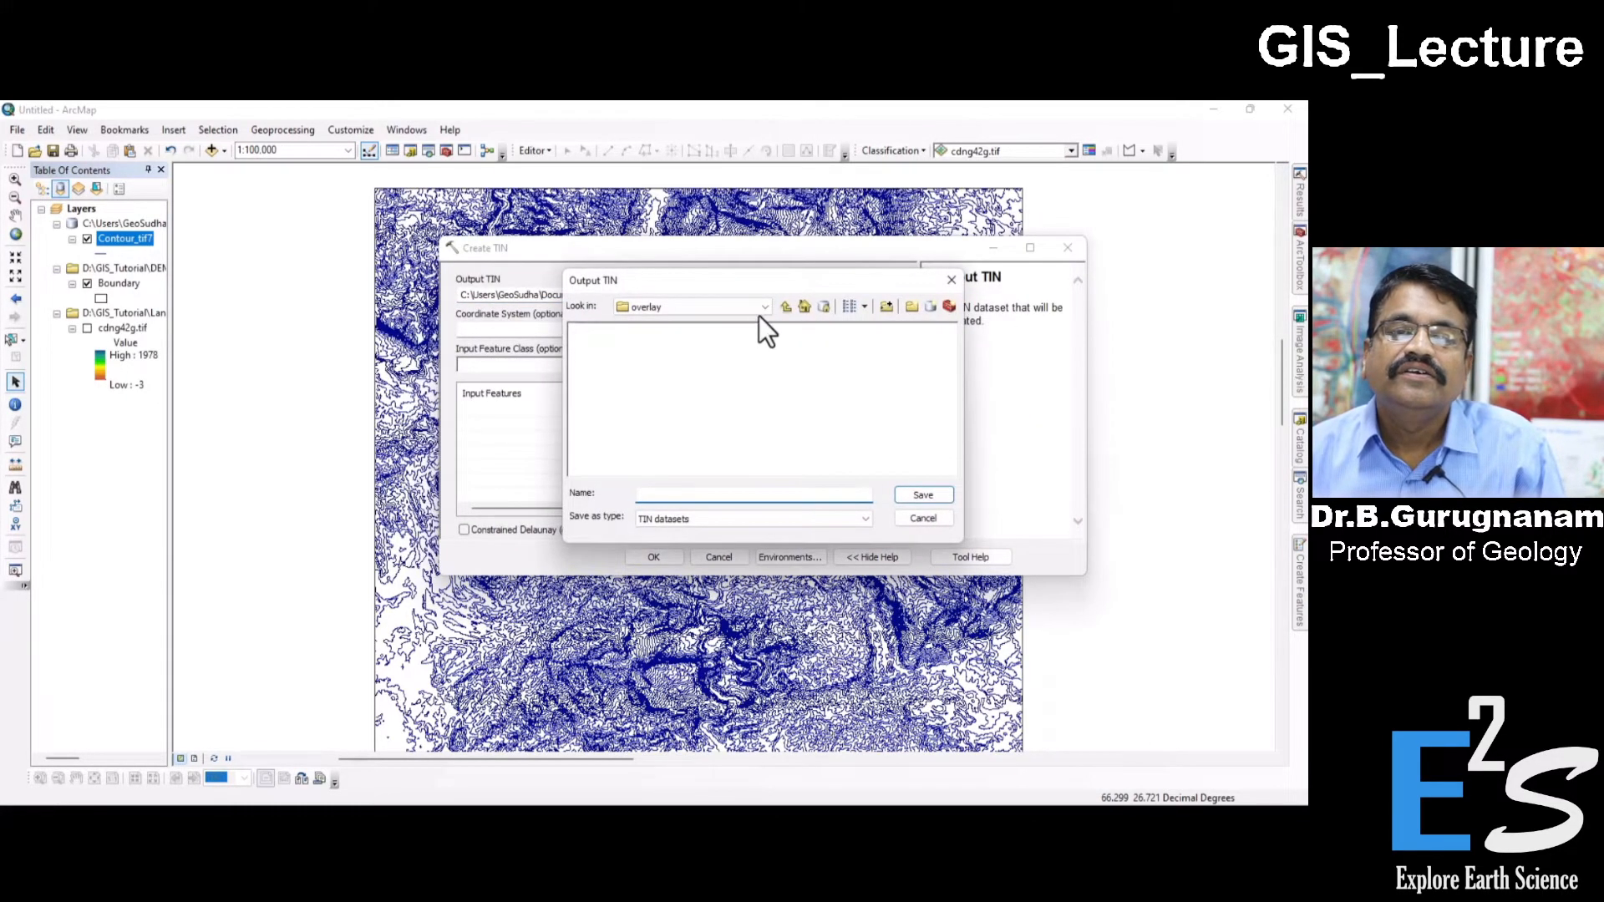
click(786, 308)
click(786, 308)
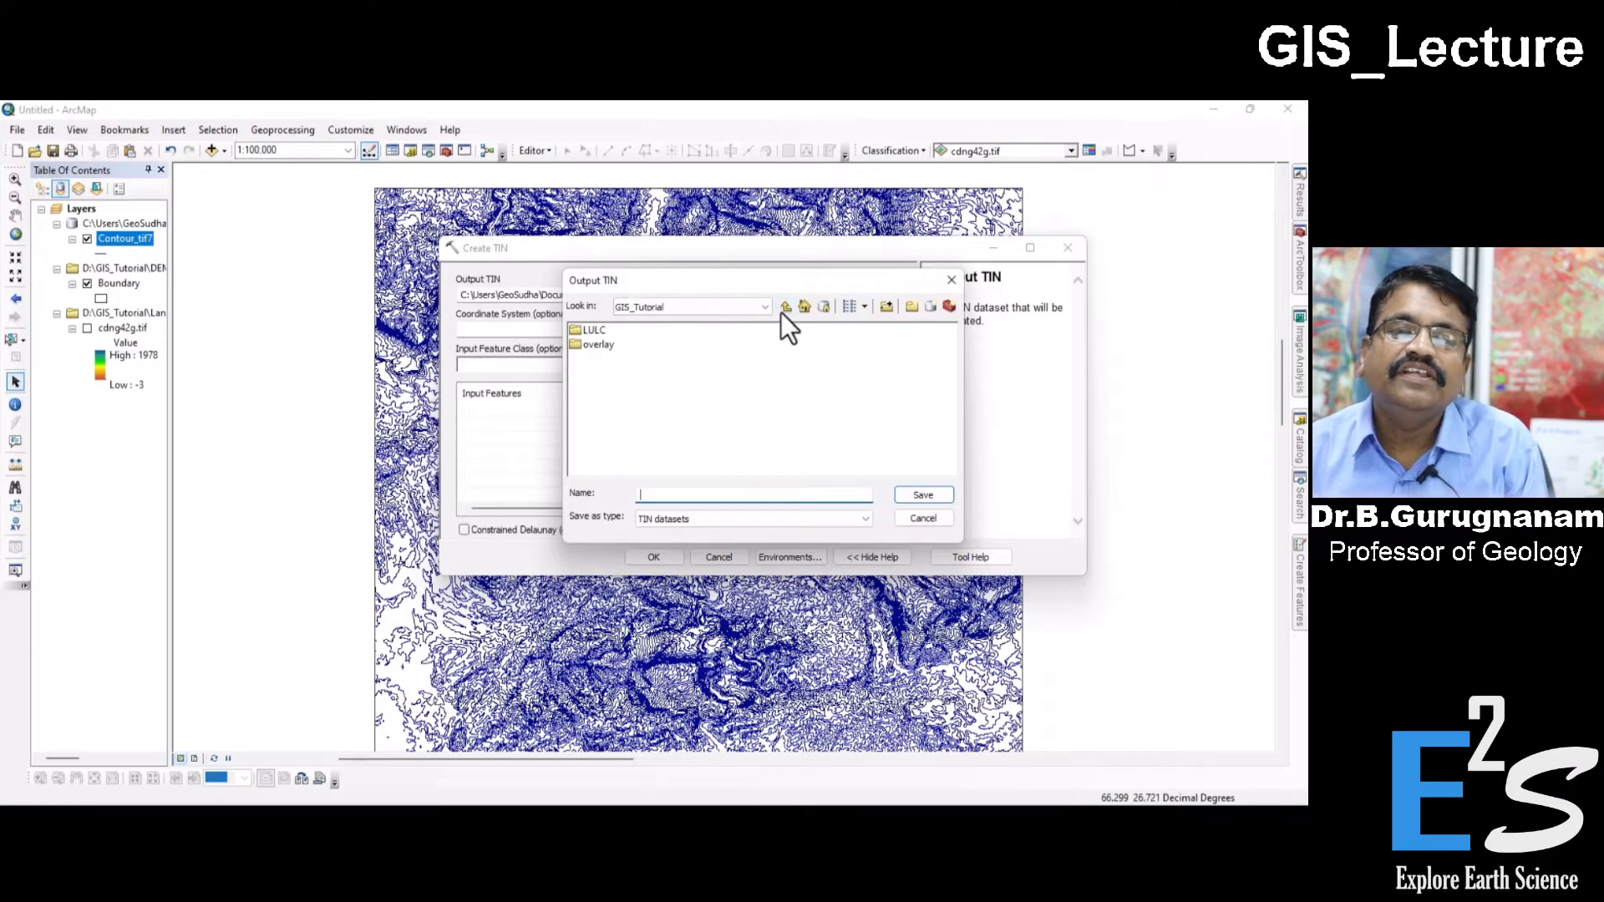
click(595, 345)
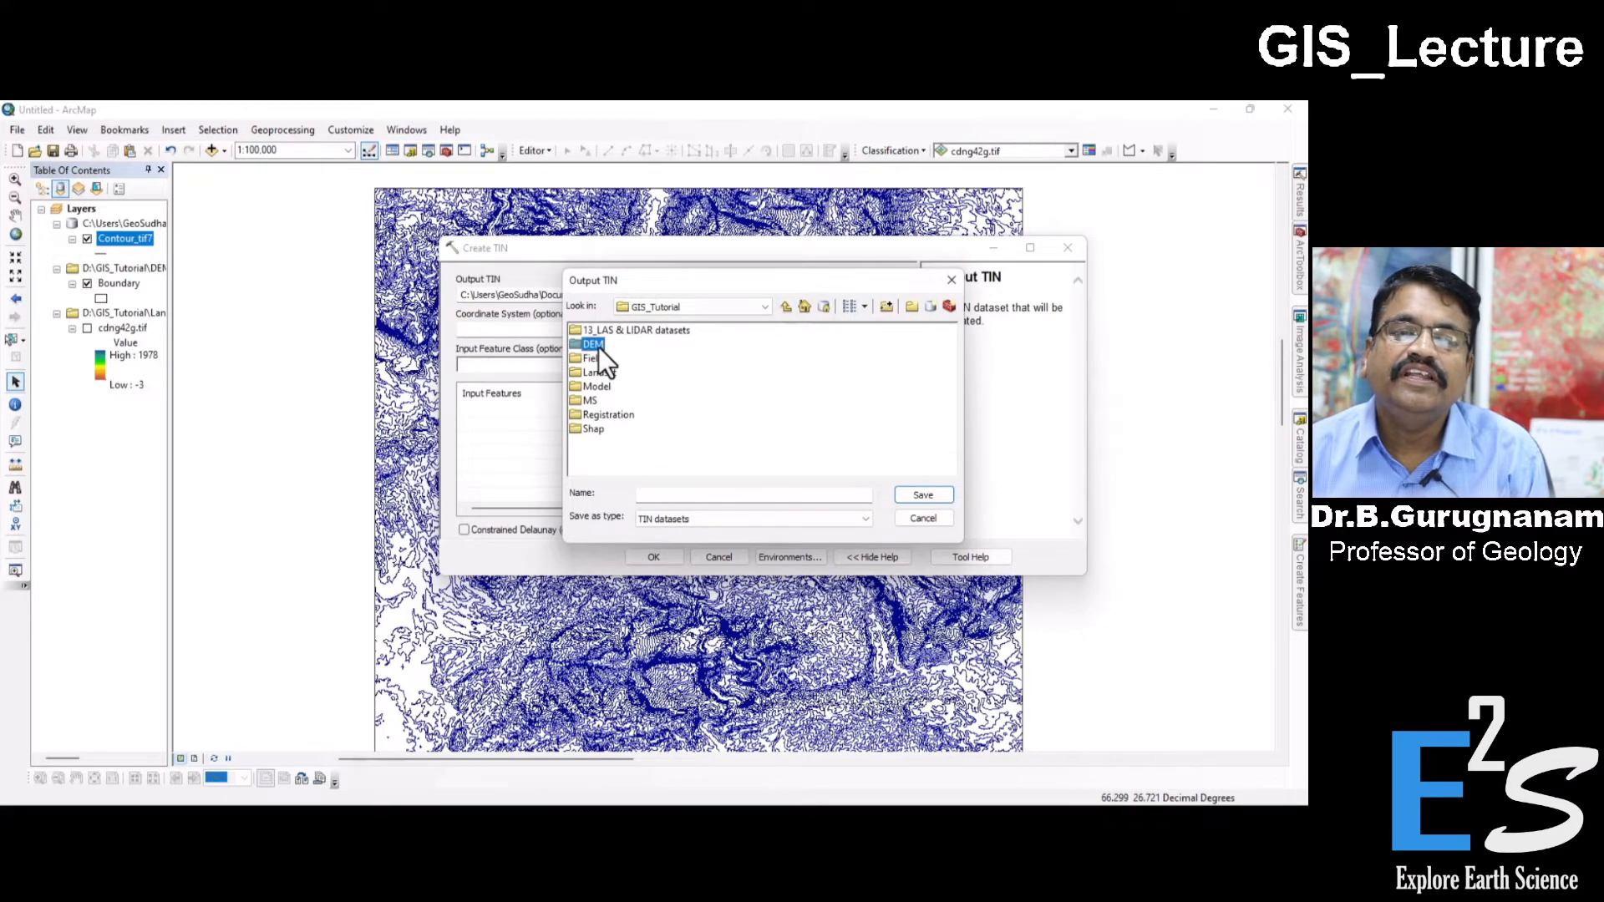
double_click(576, 348)
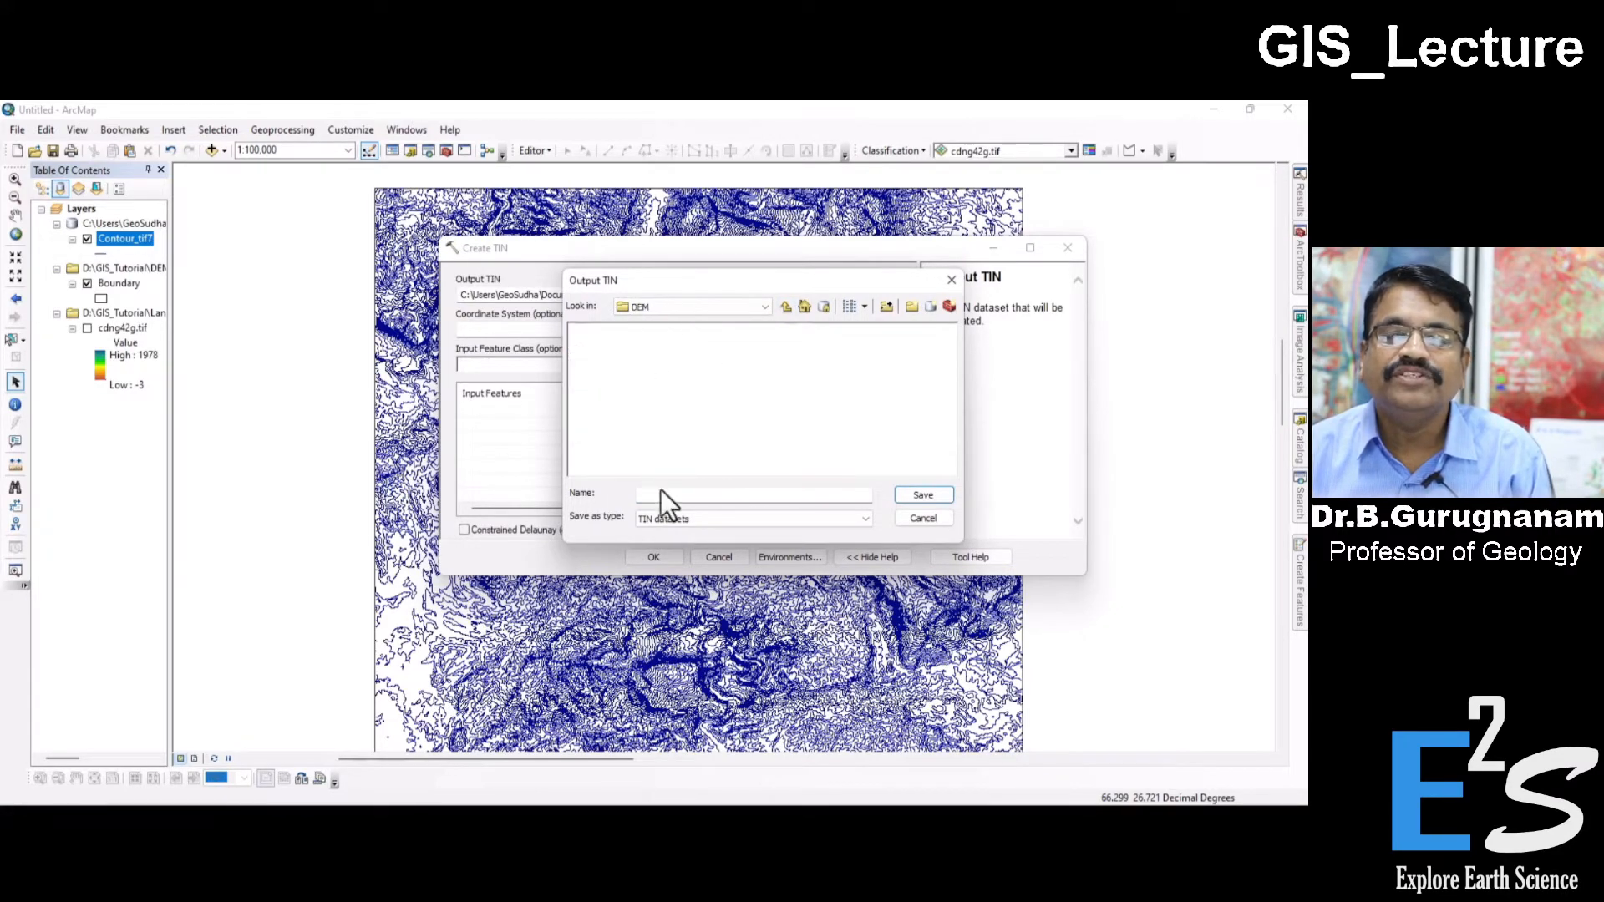
text(TIN)
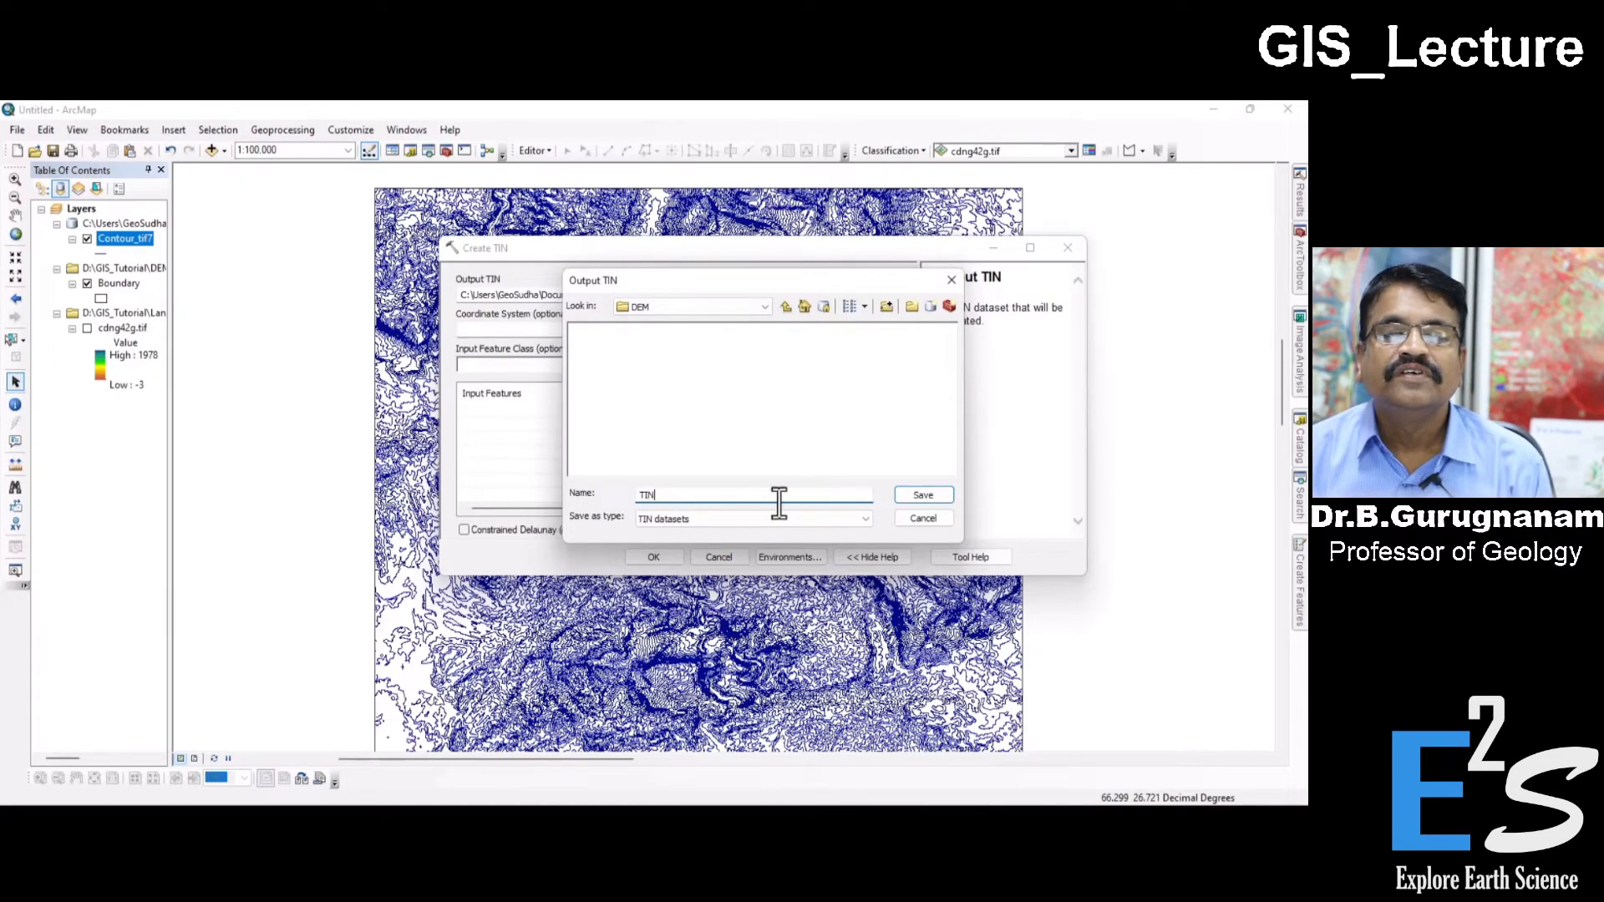
click(925, 498)
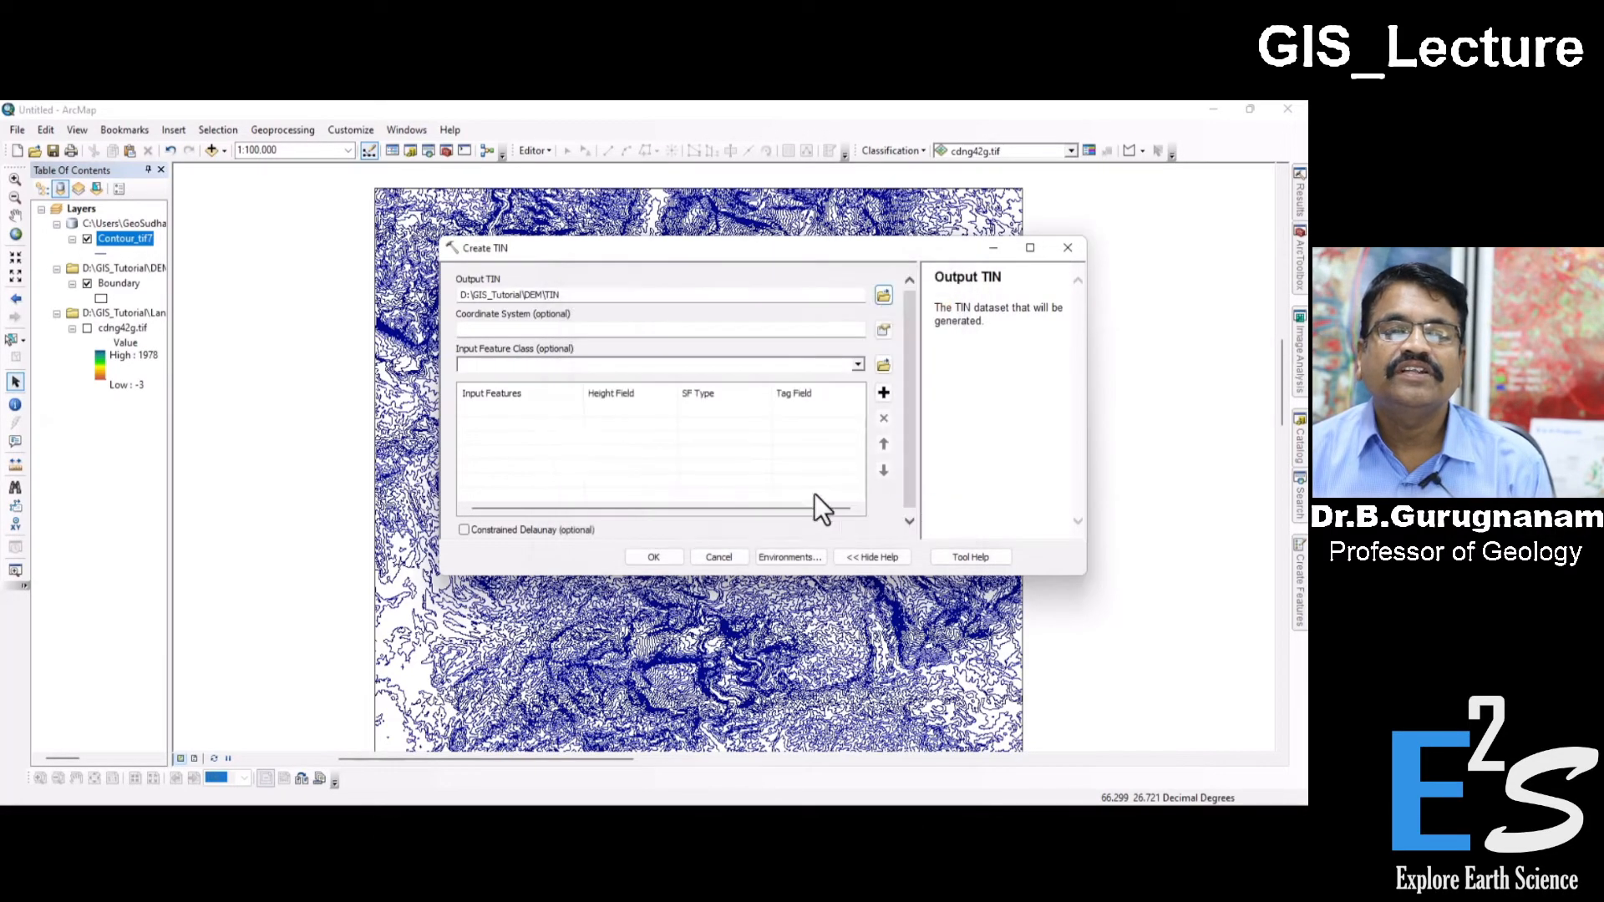
- Set the output TIN's coordinate system to the geographic World system WGS 1984
click(540, 324)
click(883, 330)
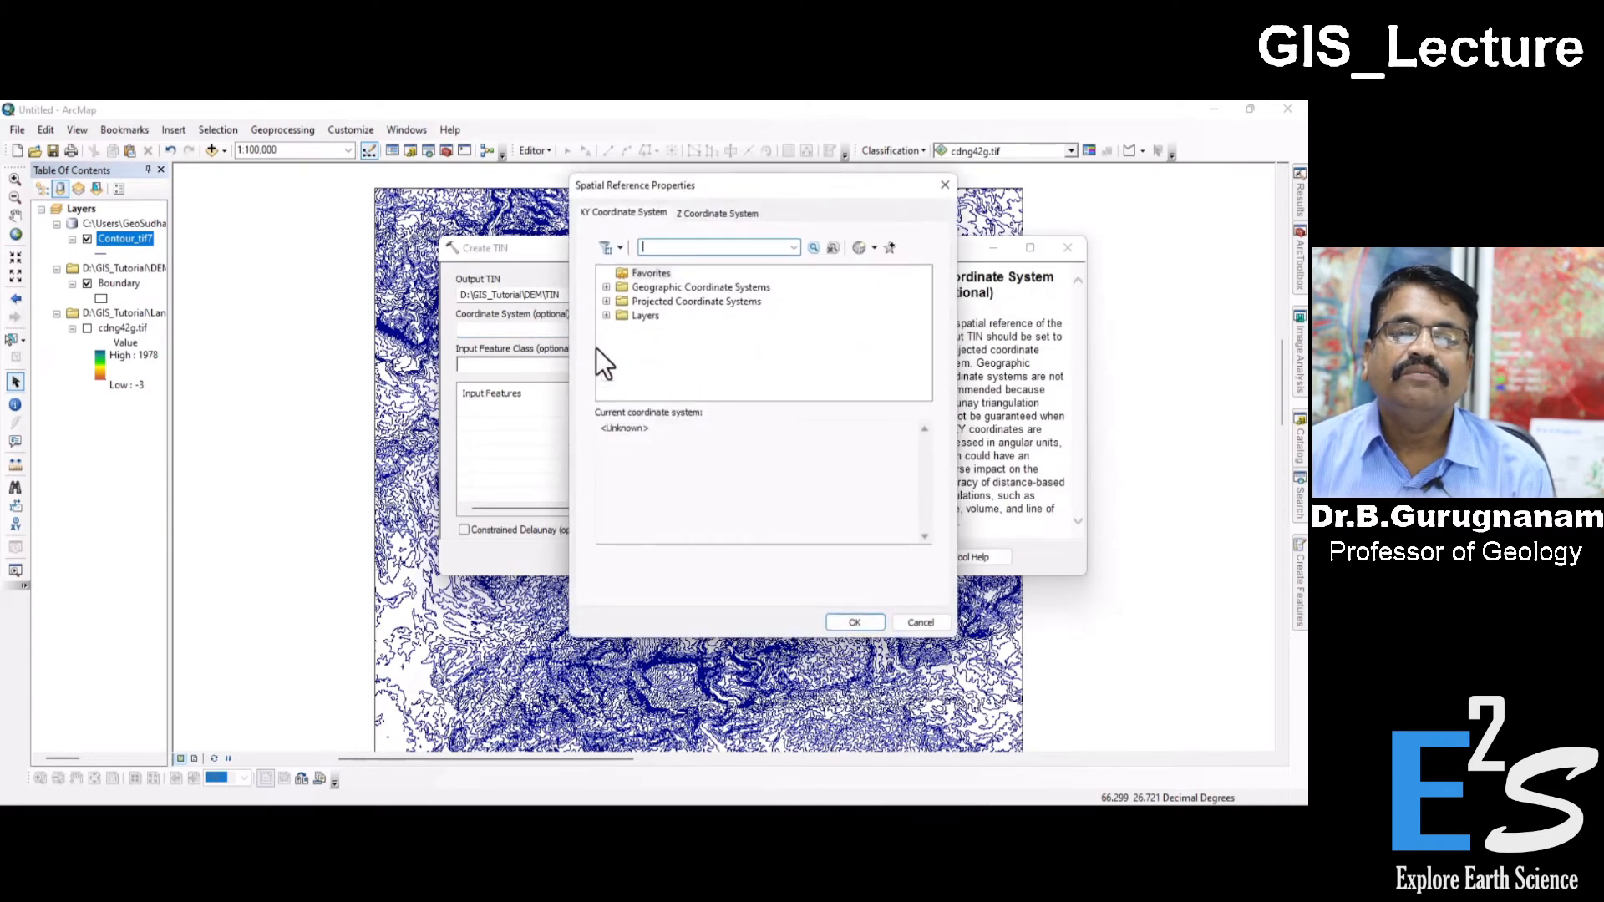
click(607, 288)
scroll(673, 369, down, 2)
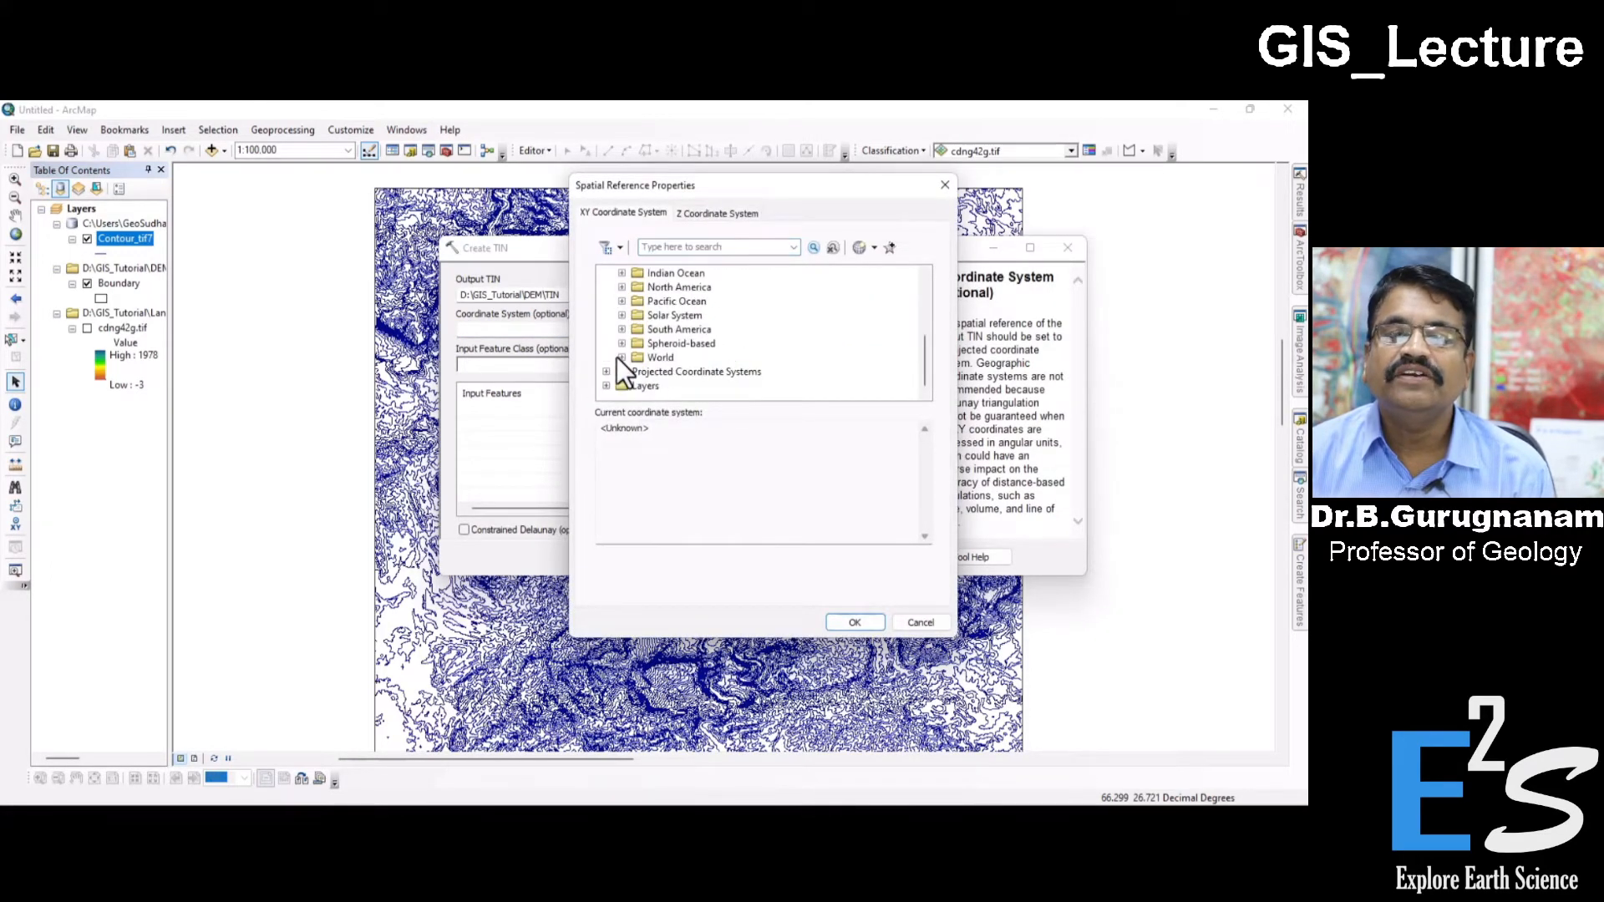
click(622, 358)
scroll(665, 359, down, 5)
click(684, 358)
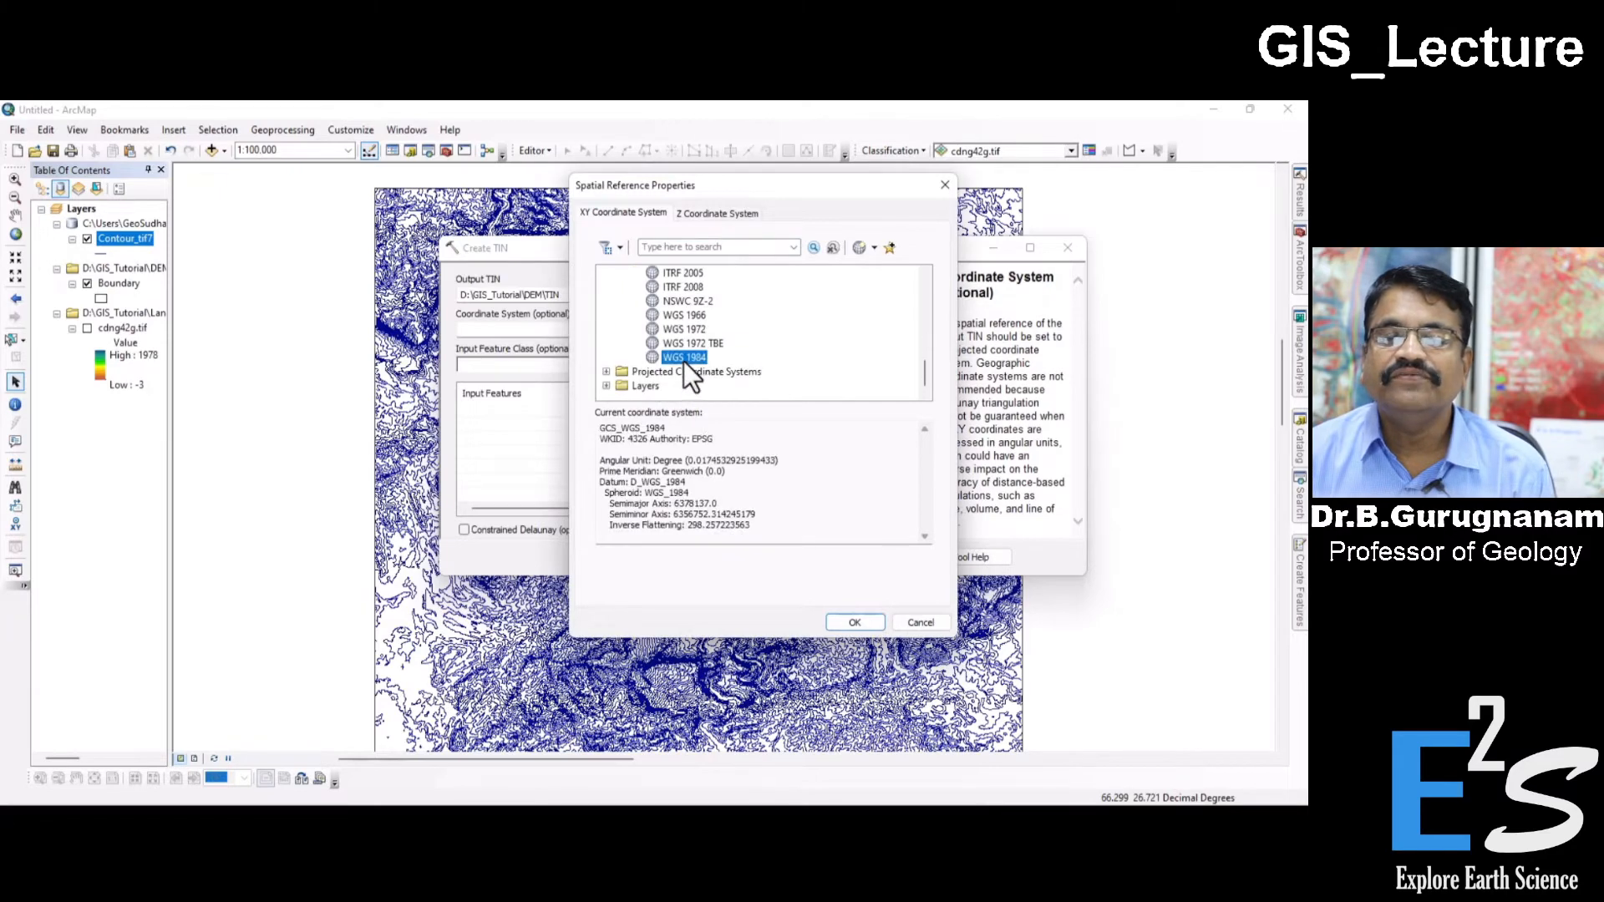
click(854, 621)
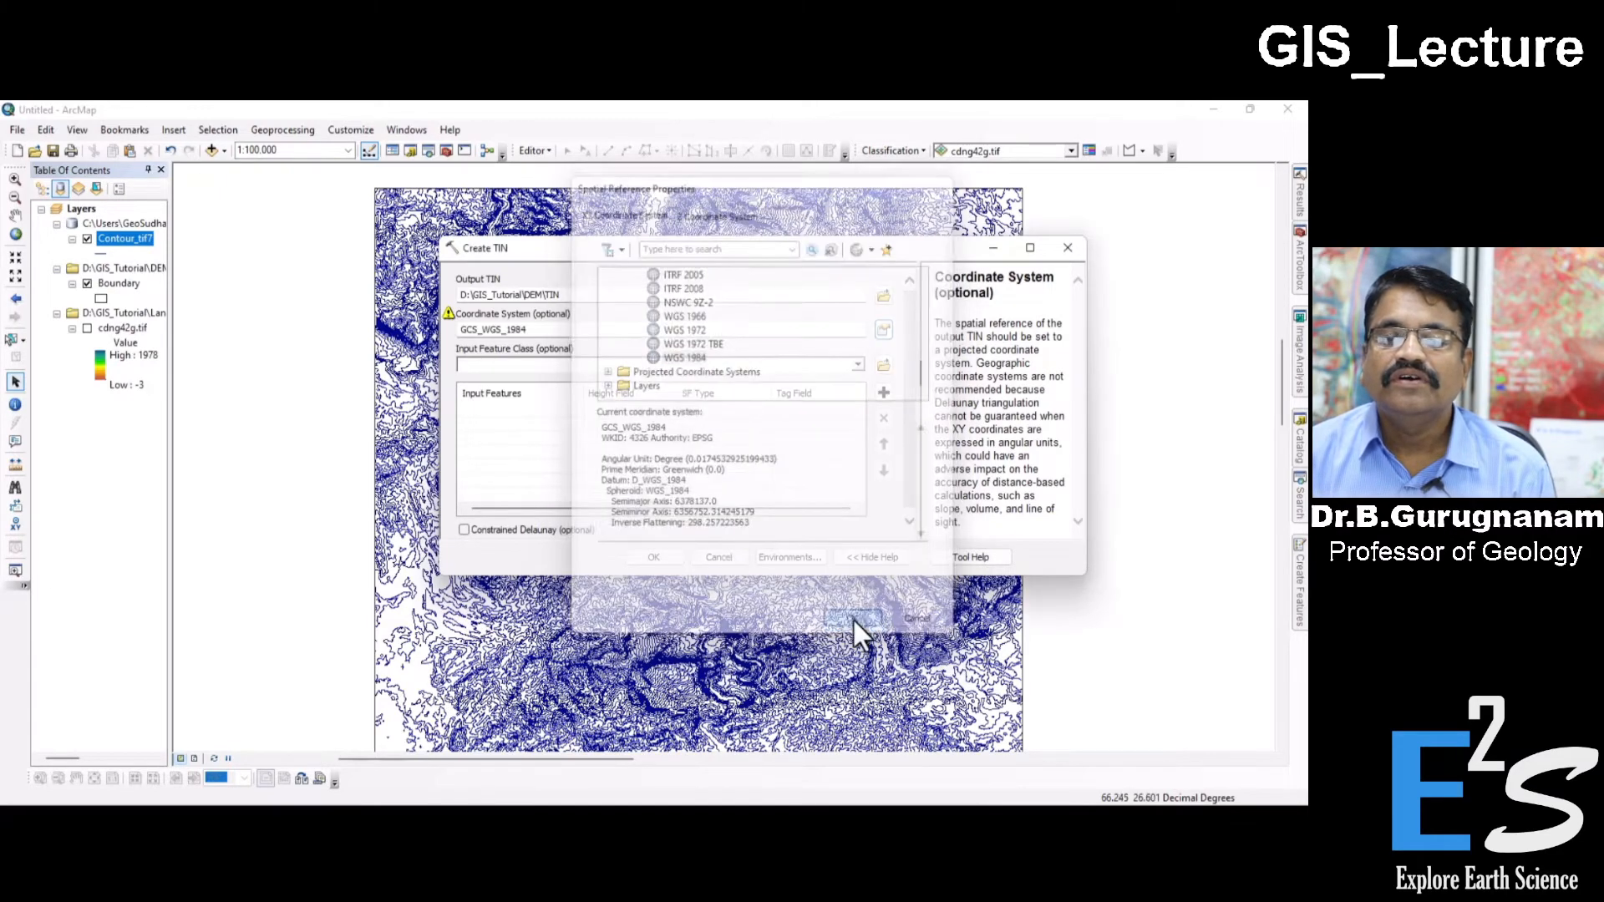
- Add Contour_tif7 as the input feature class with Contour as its height field, and run Create TIN
click(858, 365)
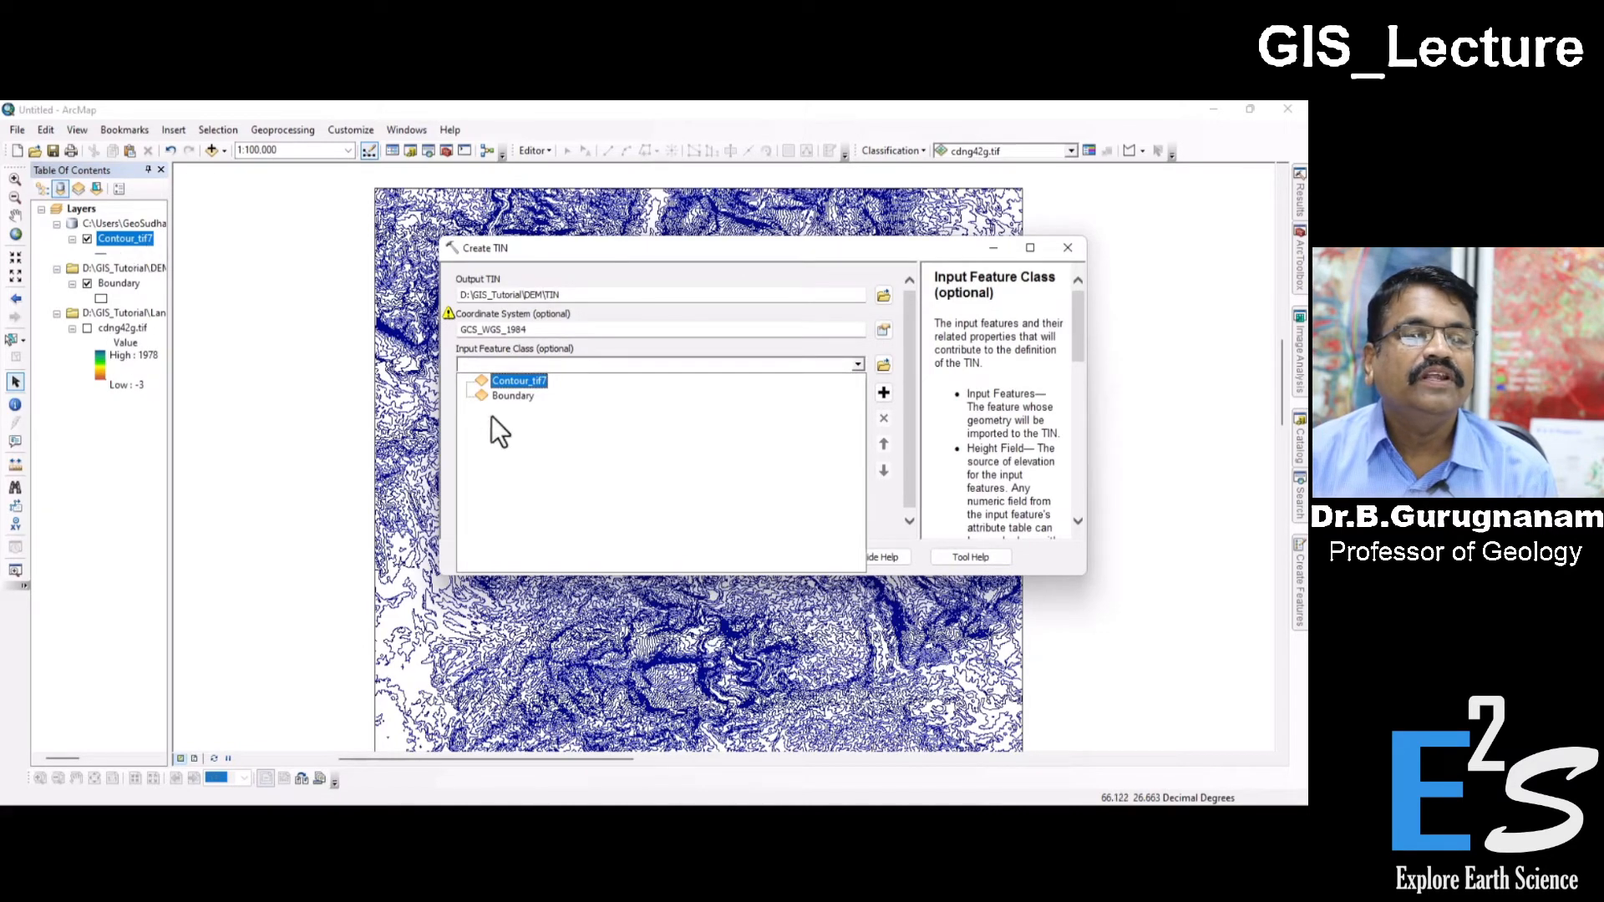
click(518, 382)
click(627, 410)
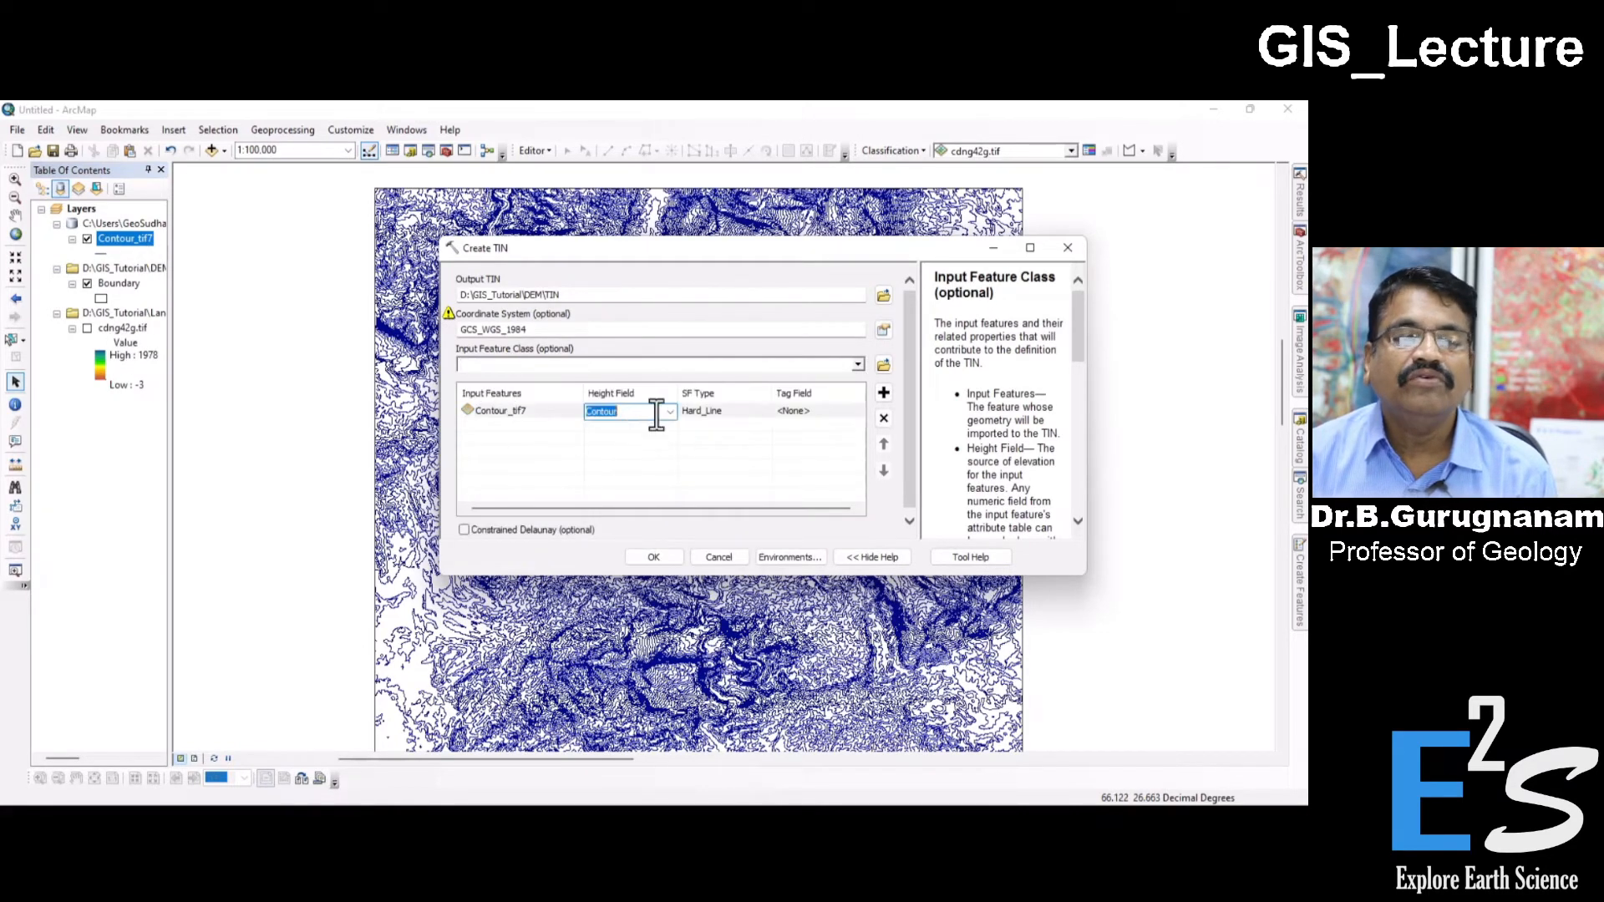
click(669, 411)
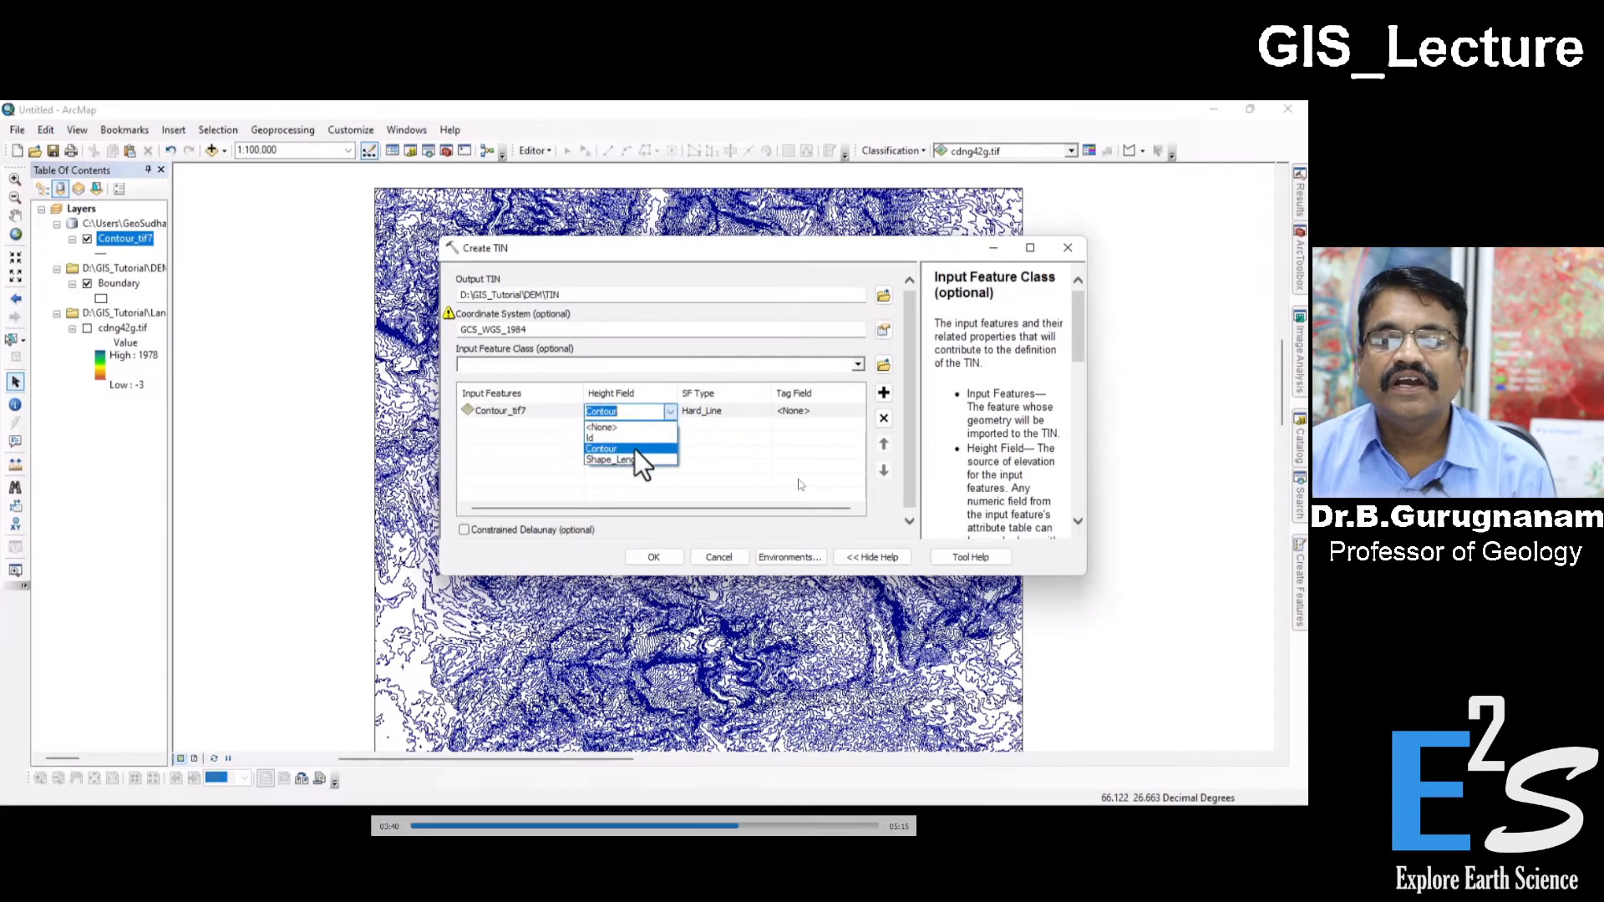
click(603, 448)
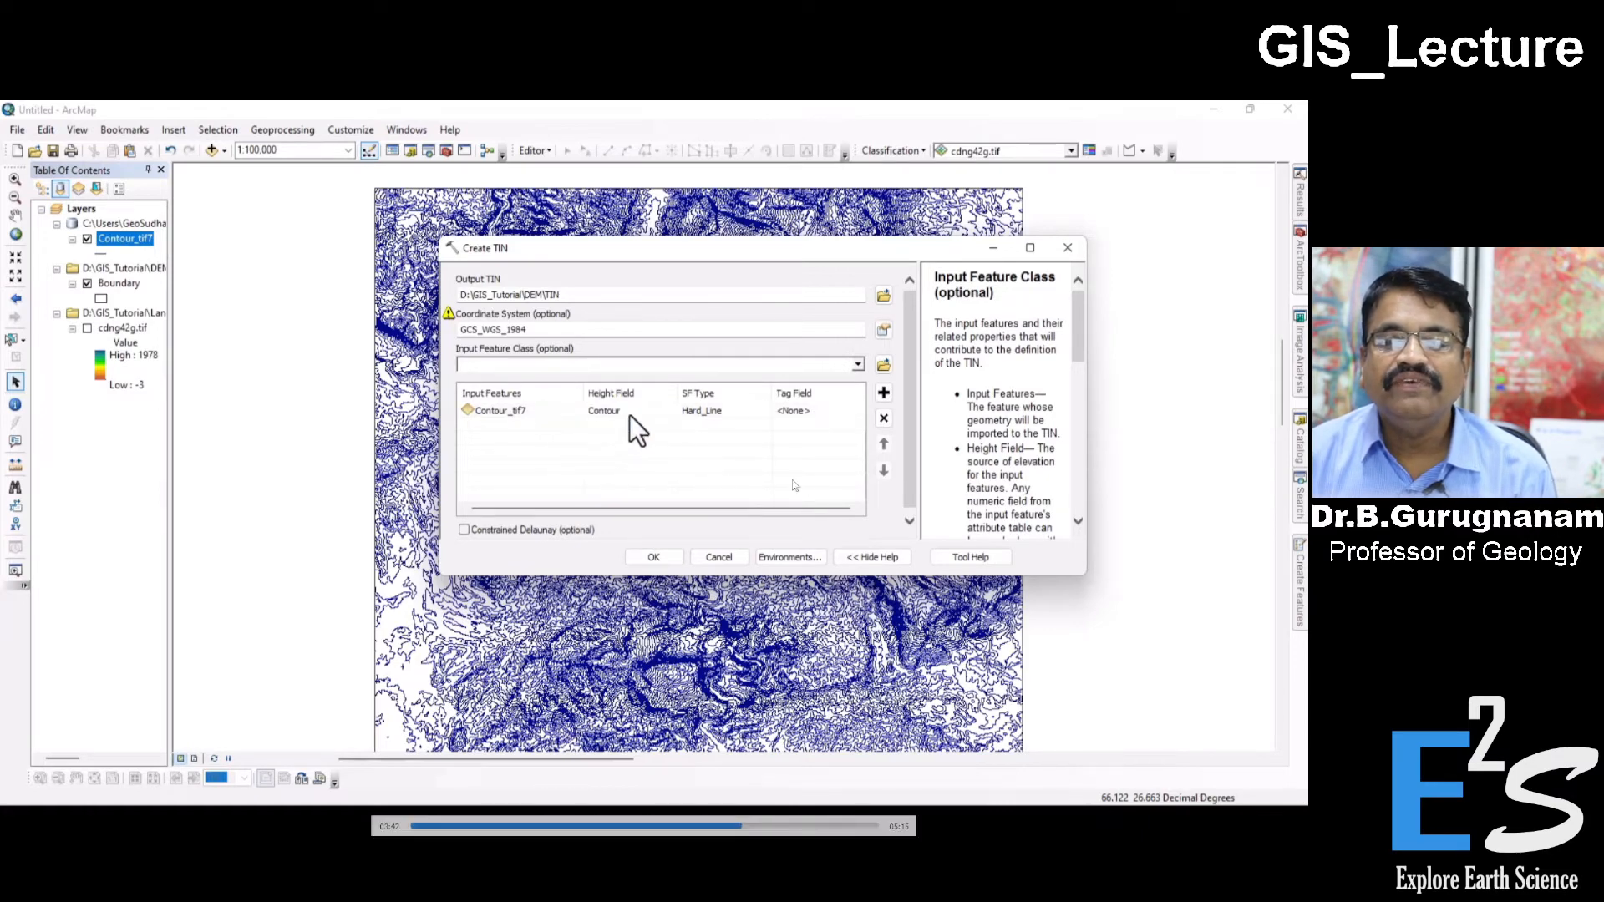
click(657, 559)
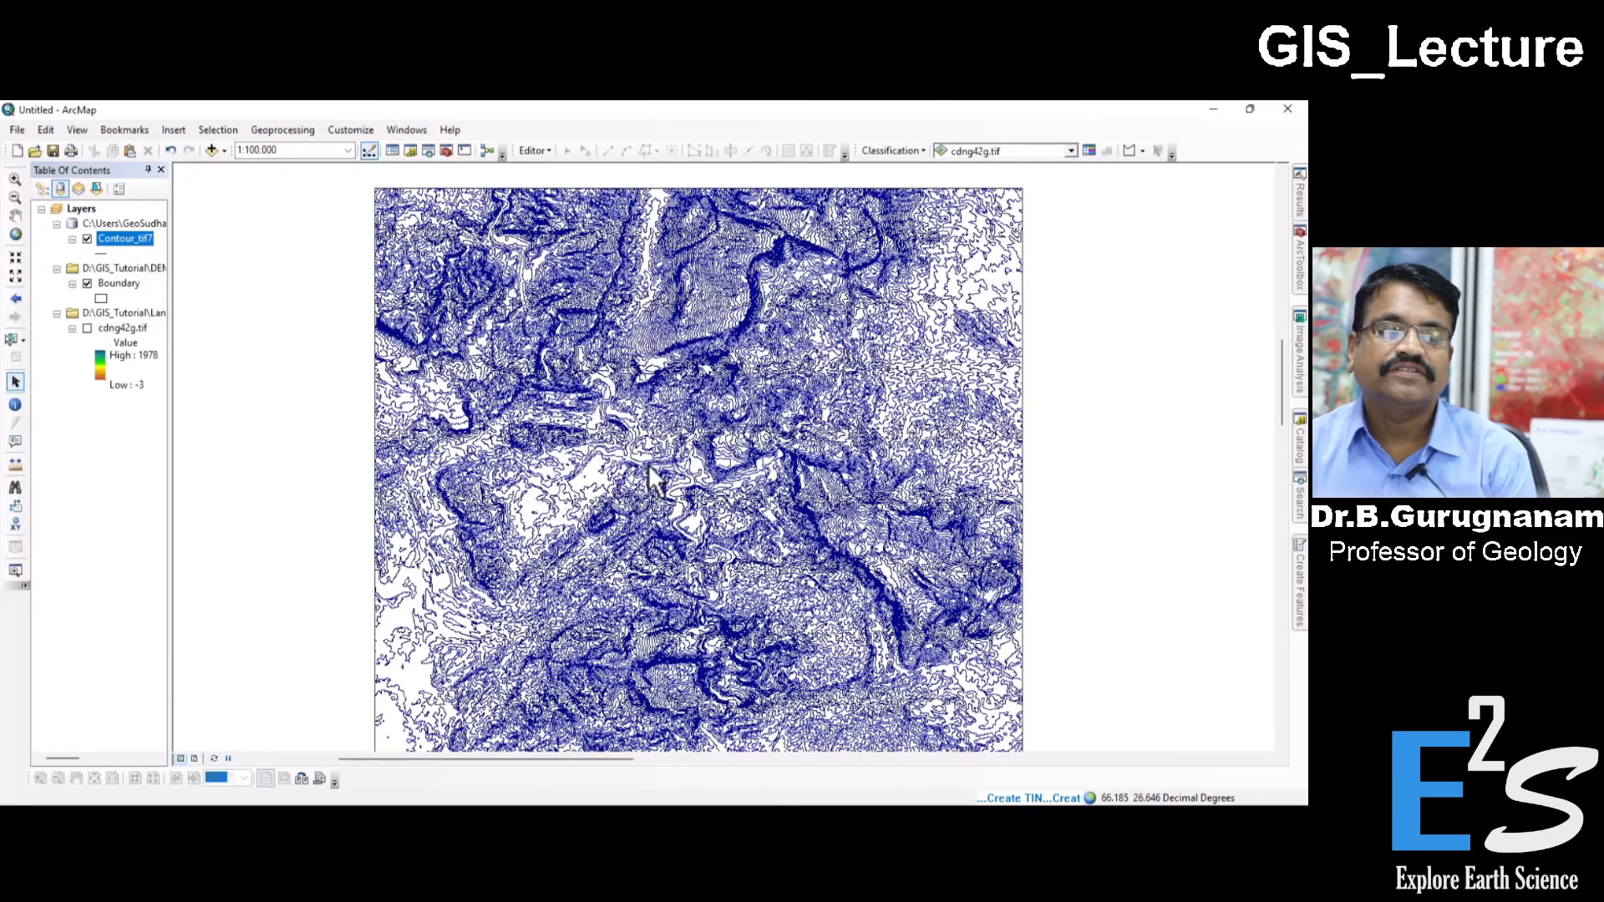
mouse_move(1007, 819)
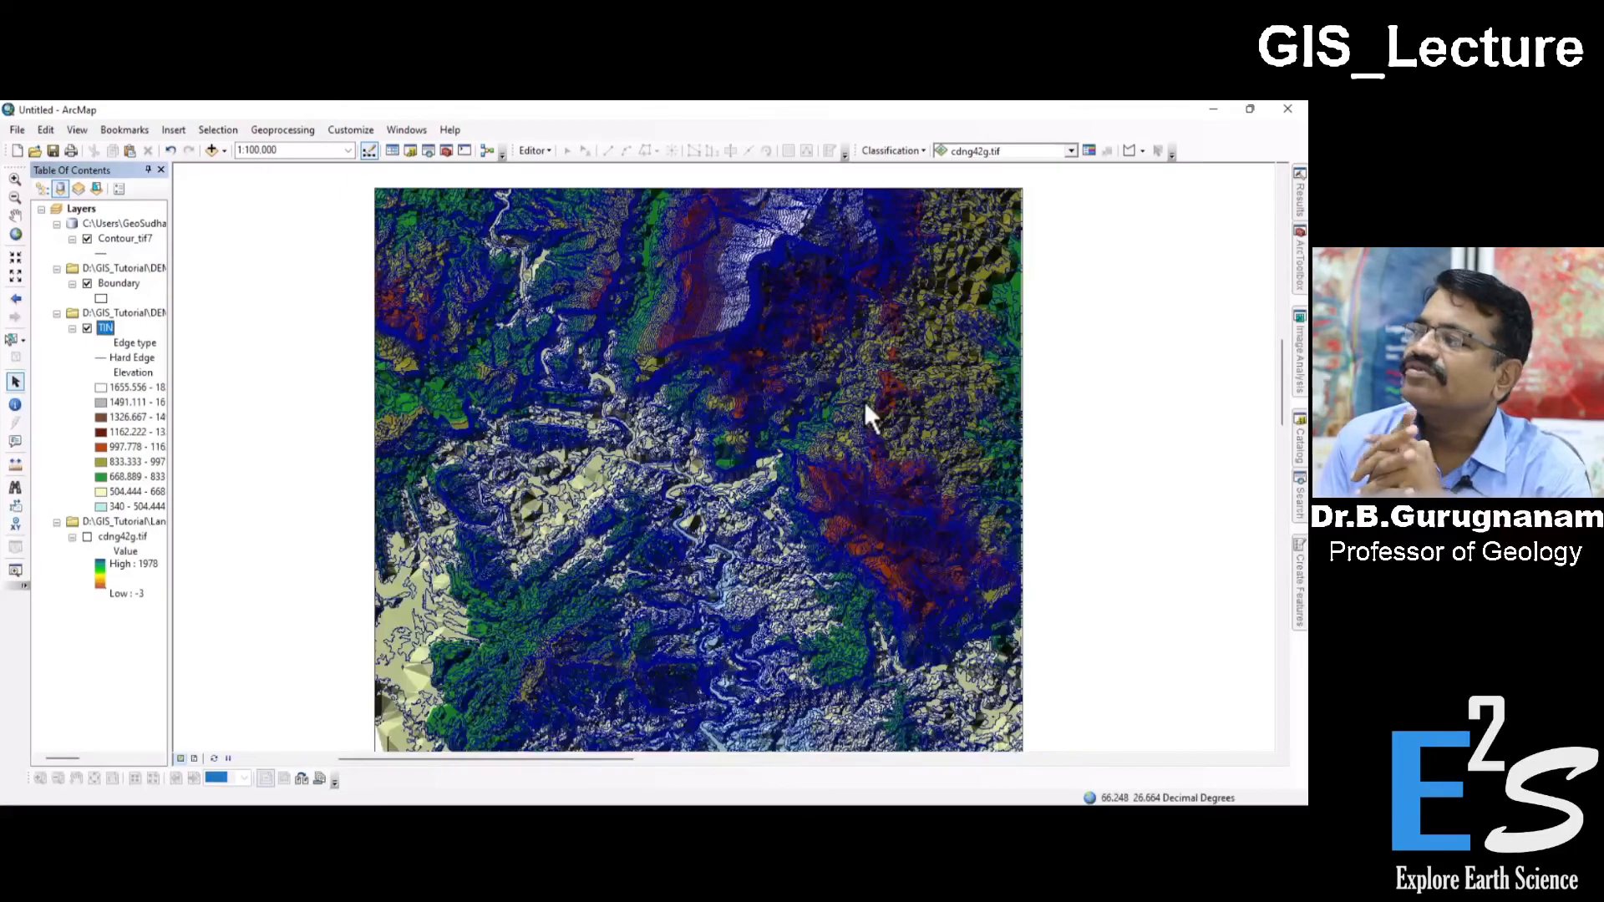
- Turn off both the edge types and elevation renderers in the TIN layer's symbology and apply the change
double_click(104, 328)
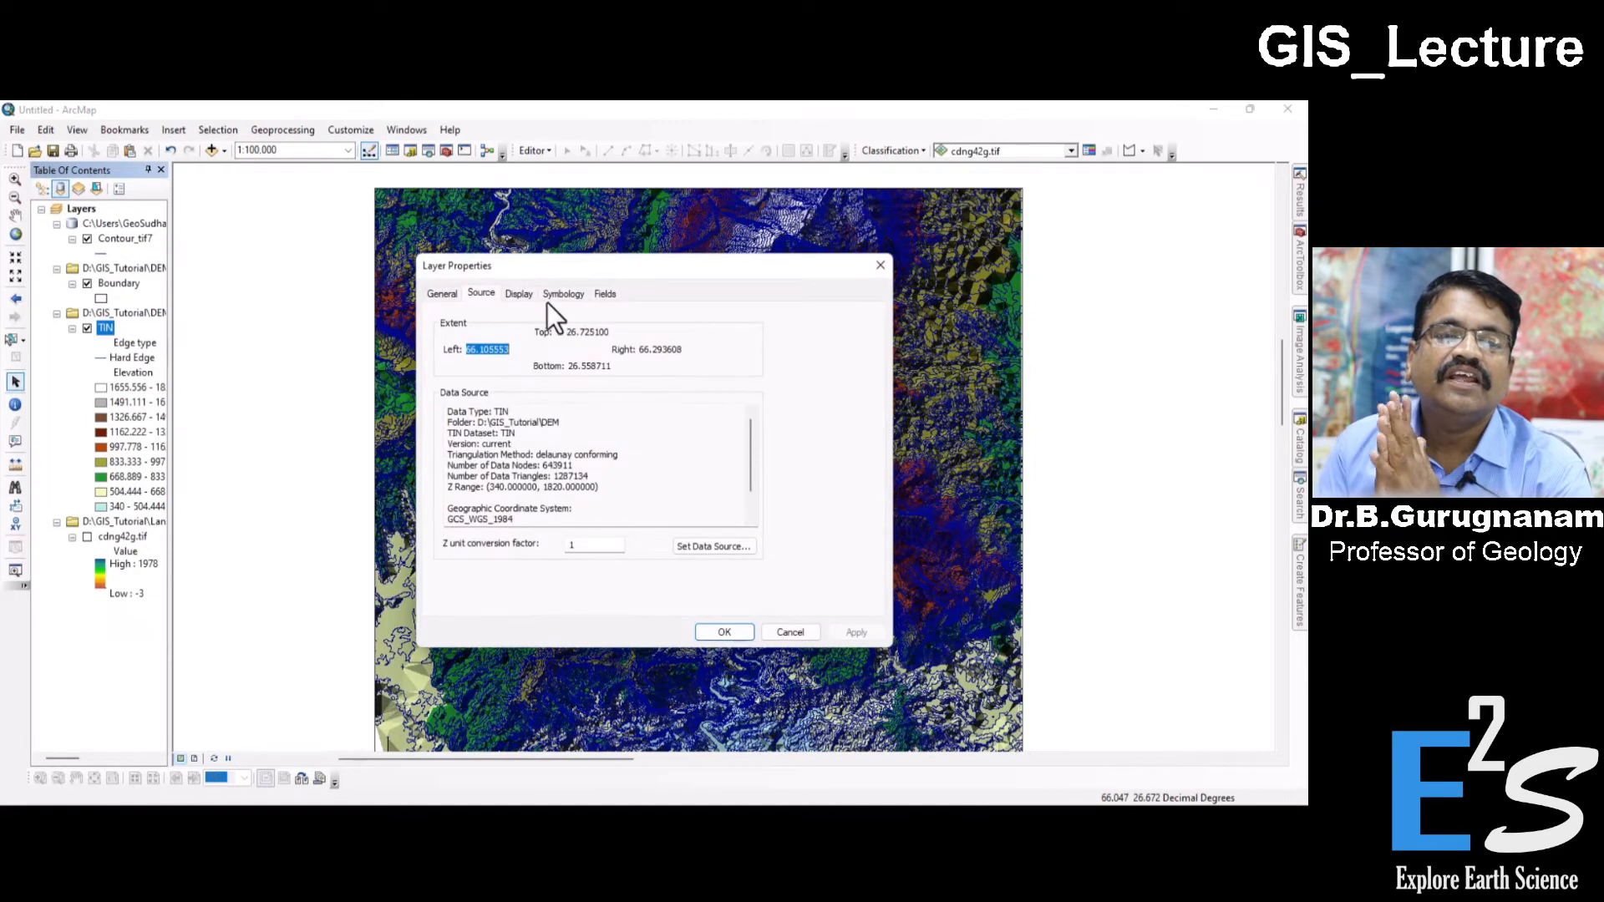
click(570, 291)
click(601, 293)
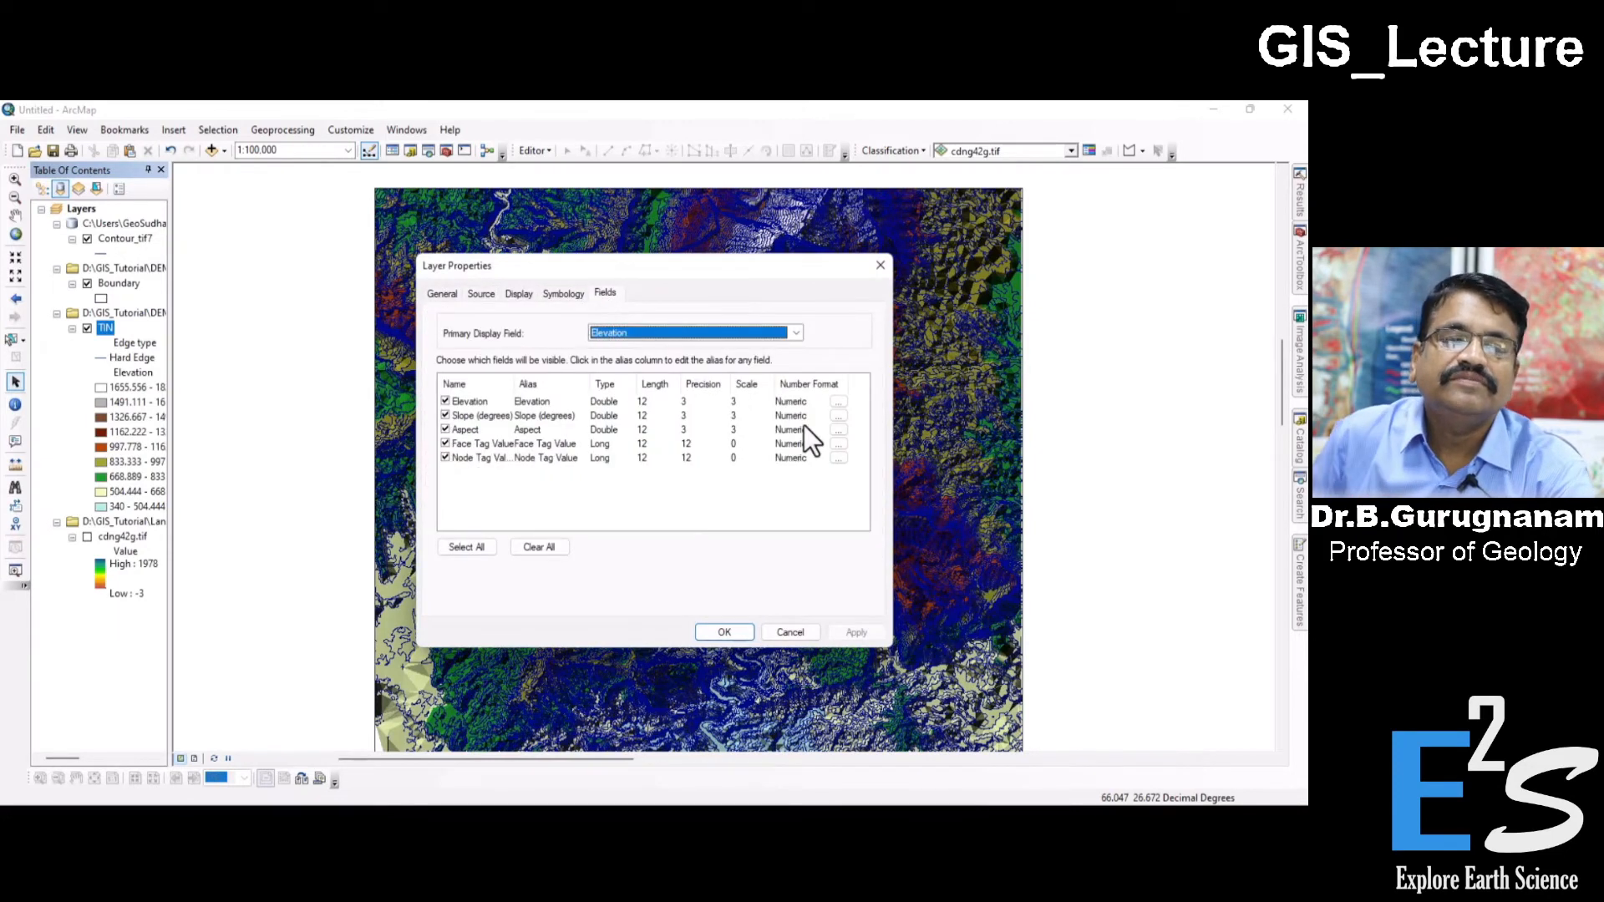
click(565, 294)
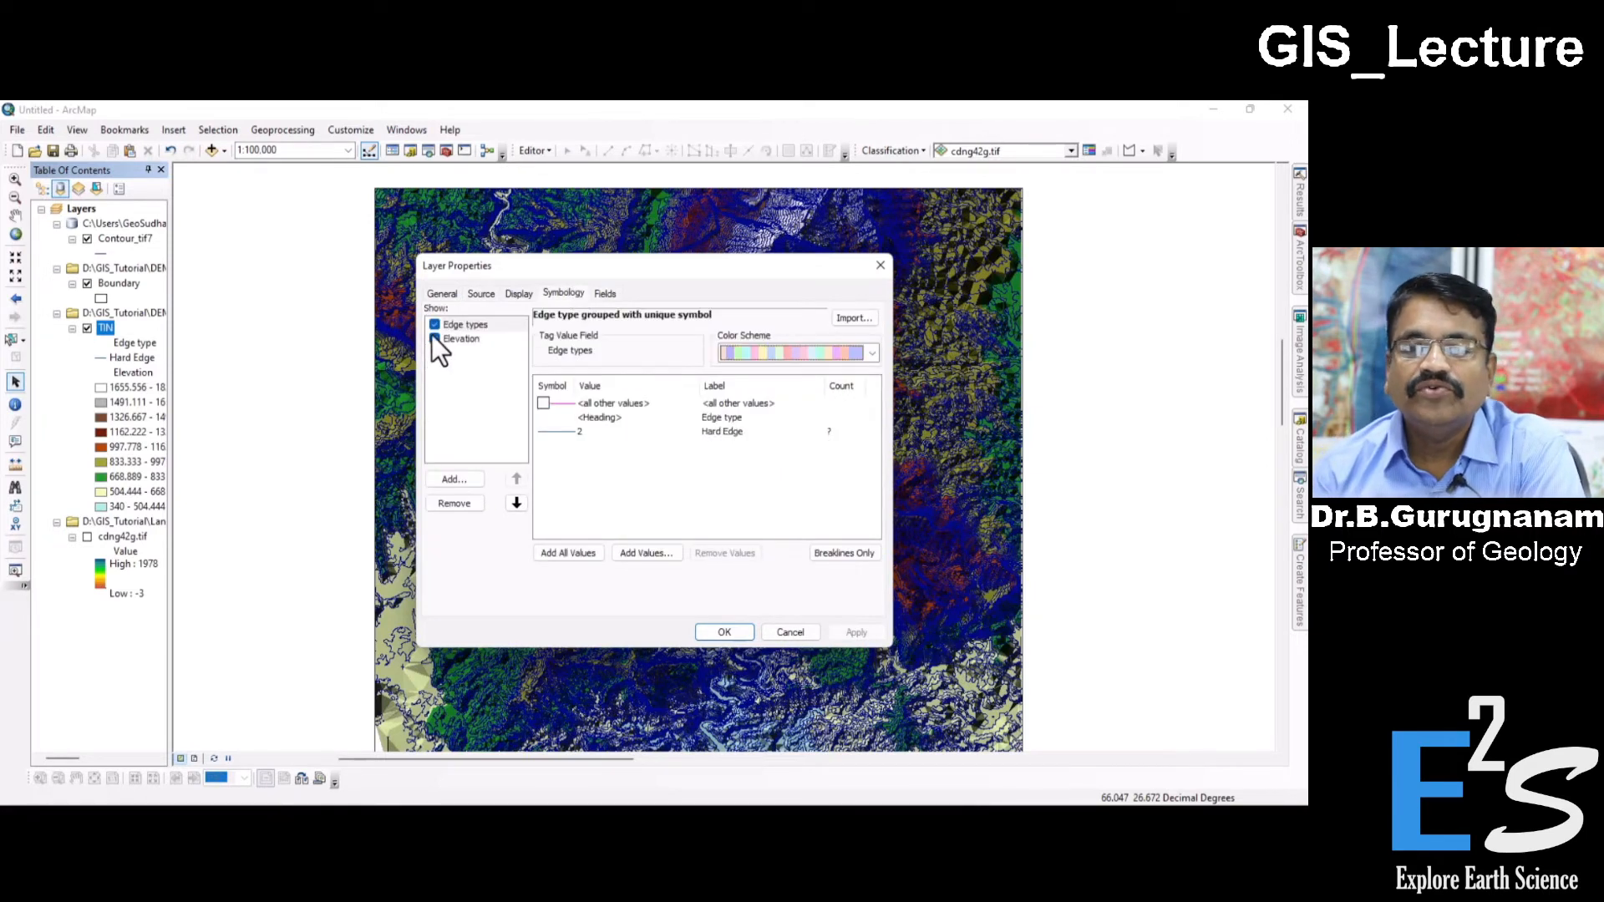
click(543, 404)
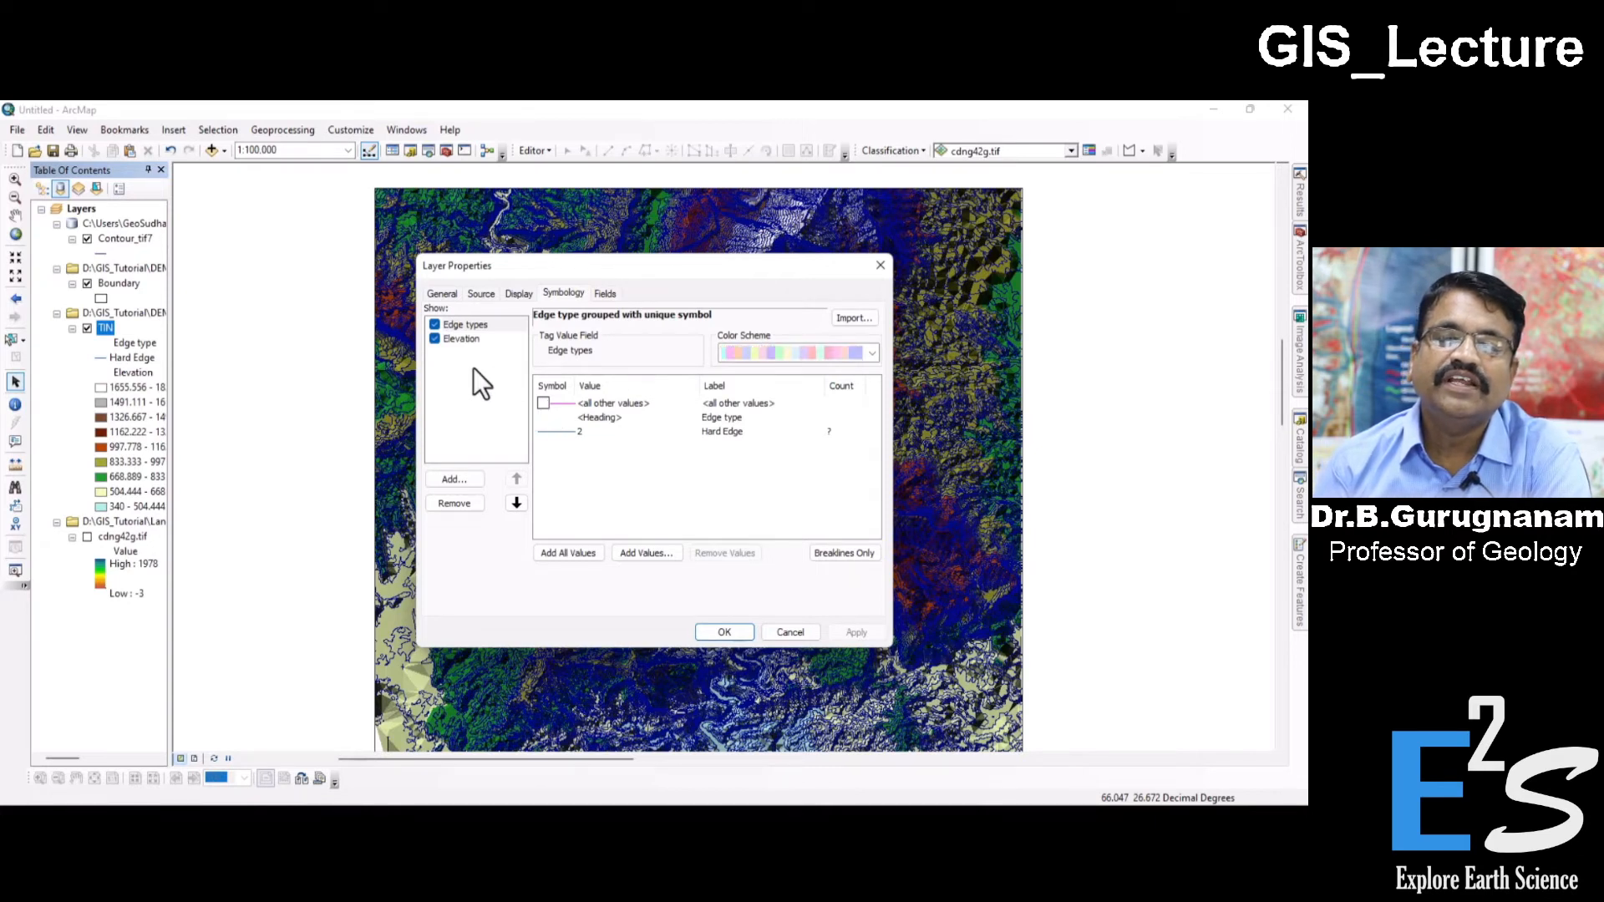
click(434, 325)
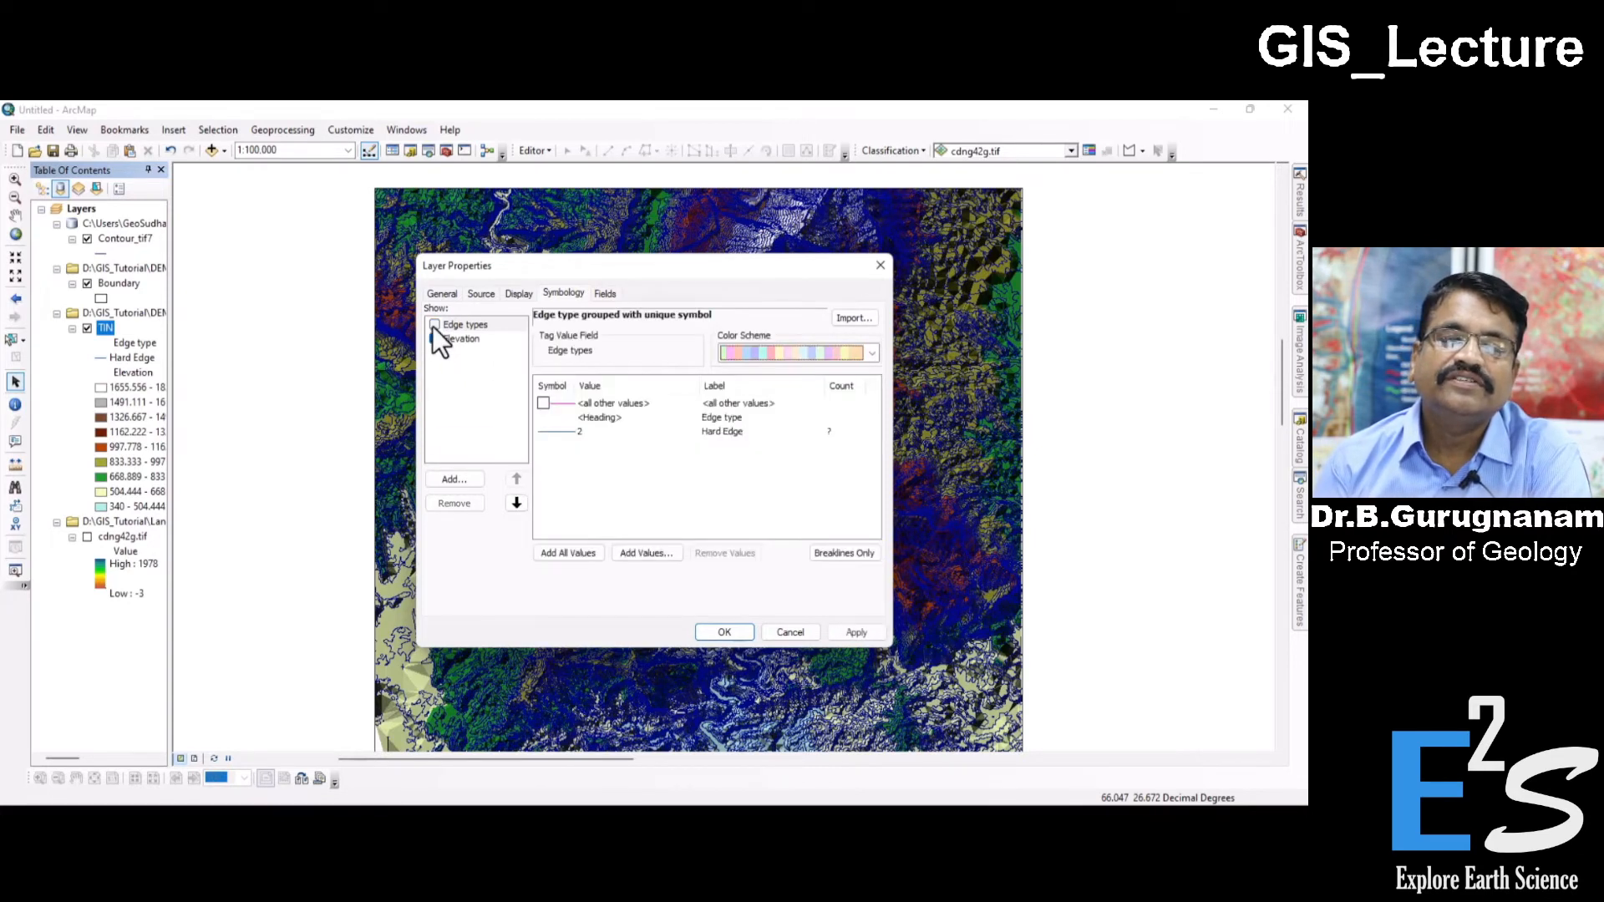
click(433, 339)
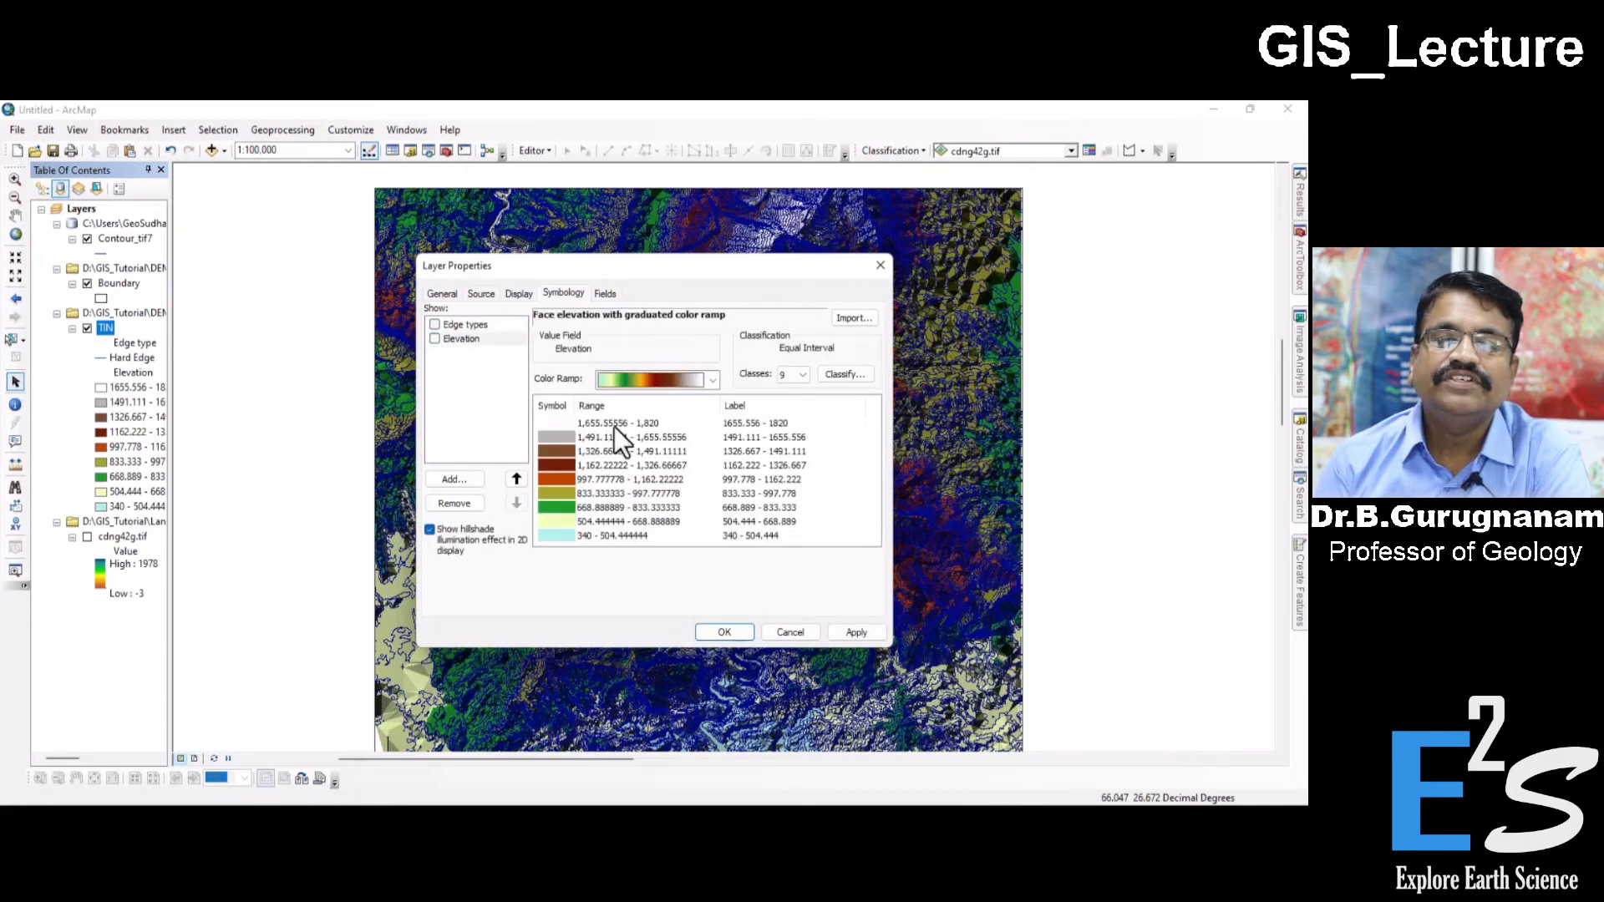
click(832, 633)
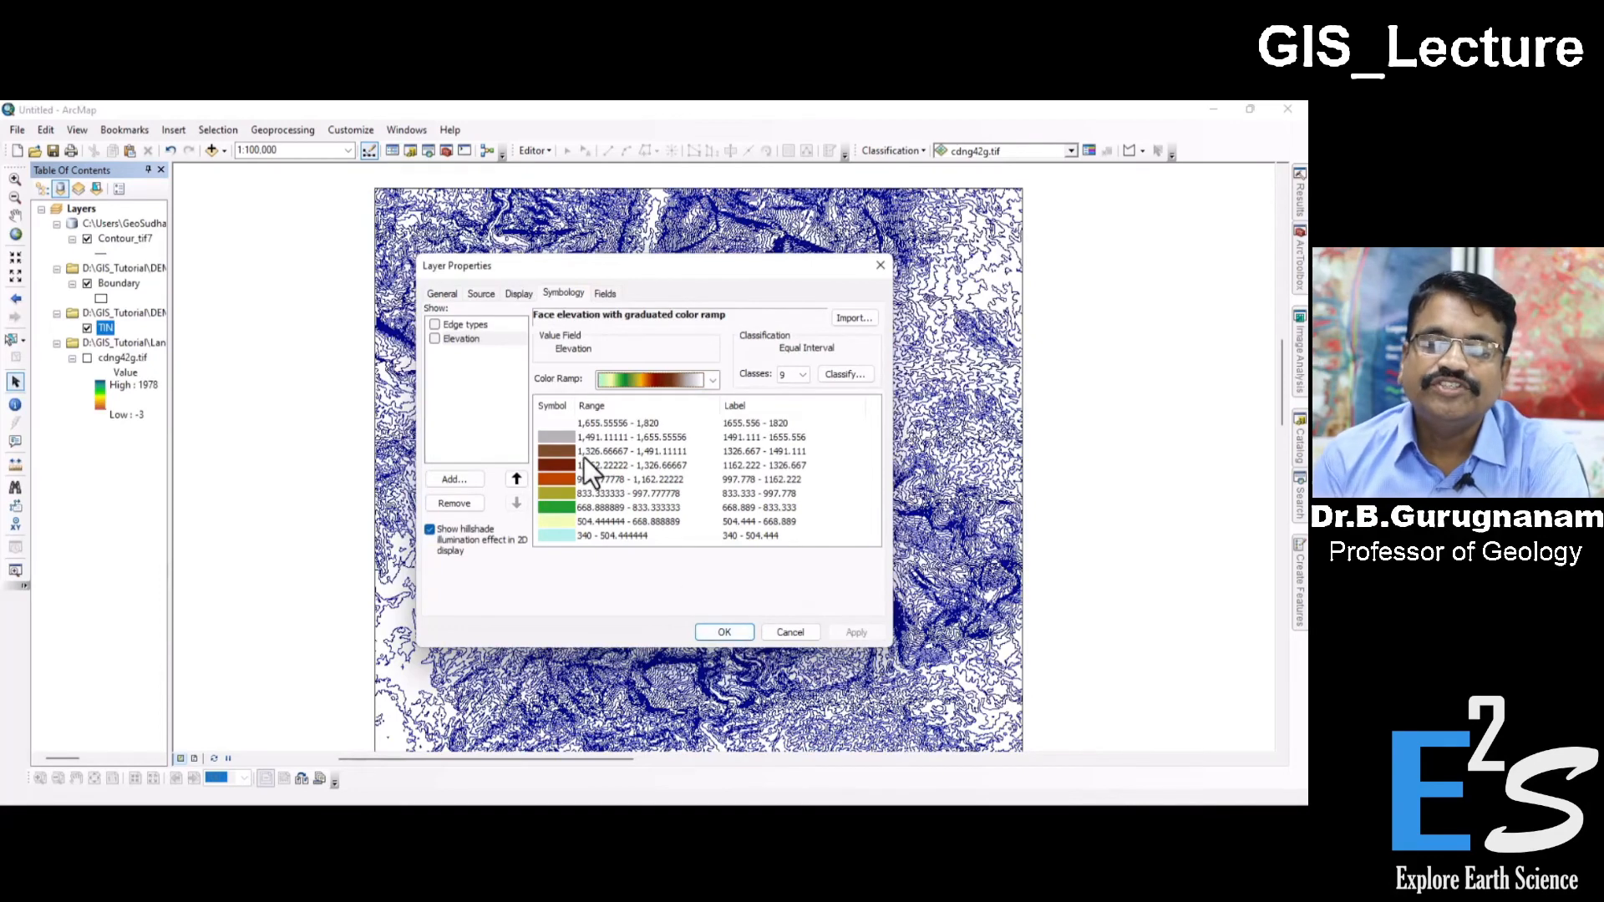
- Re-enable only the elevation renderer in the TIN layer's symbology, apply it and close the layer properties
click(434, 339)
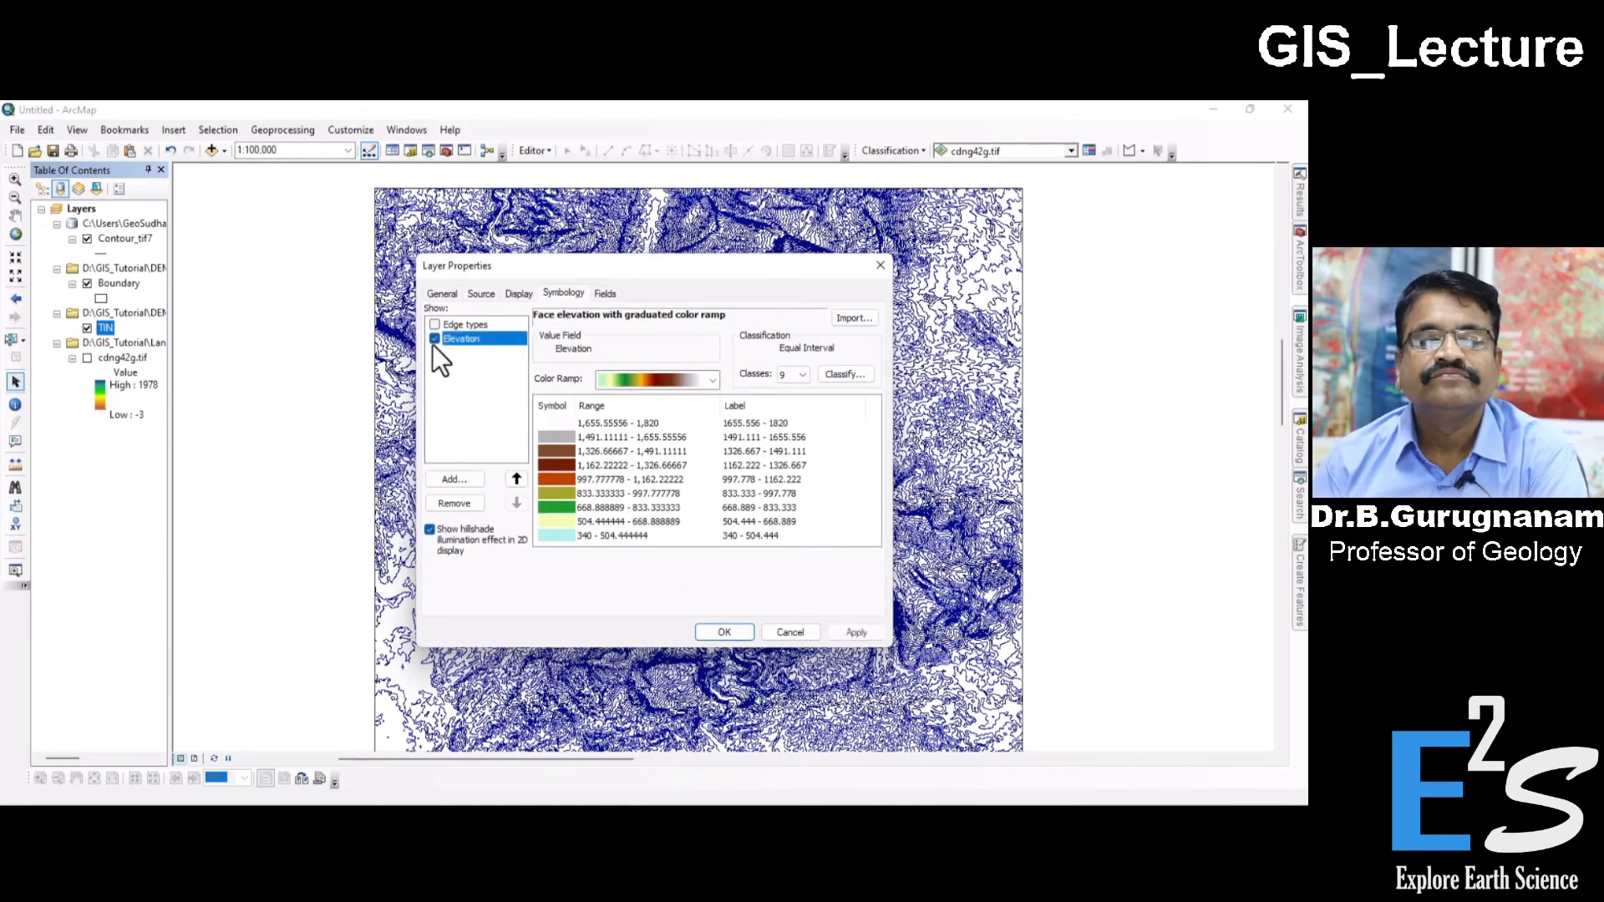
click(854, 631)
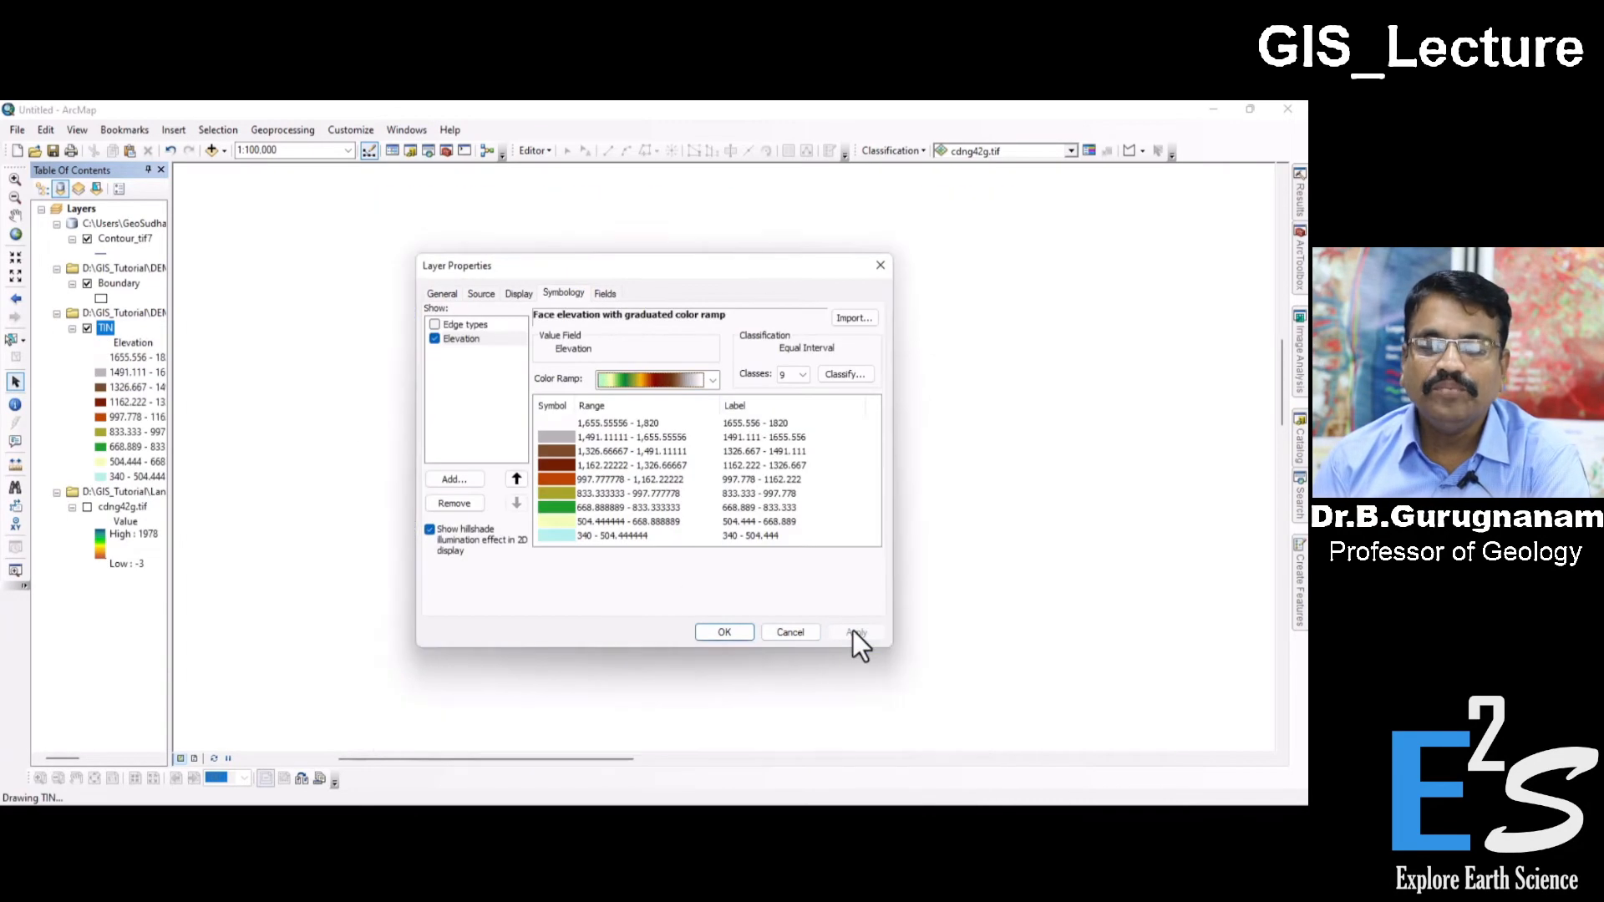
click(717, 632)
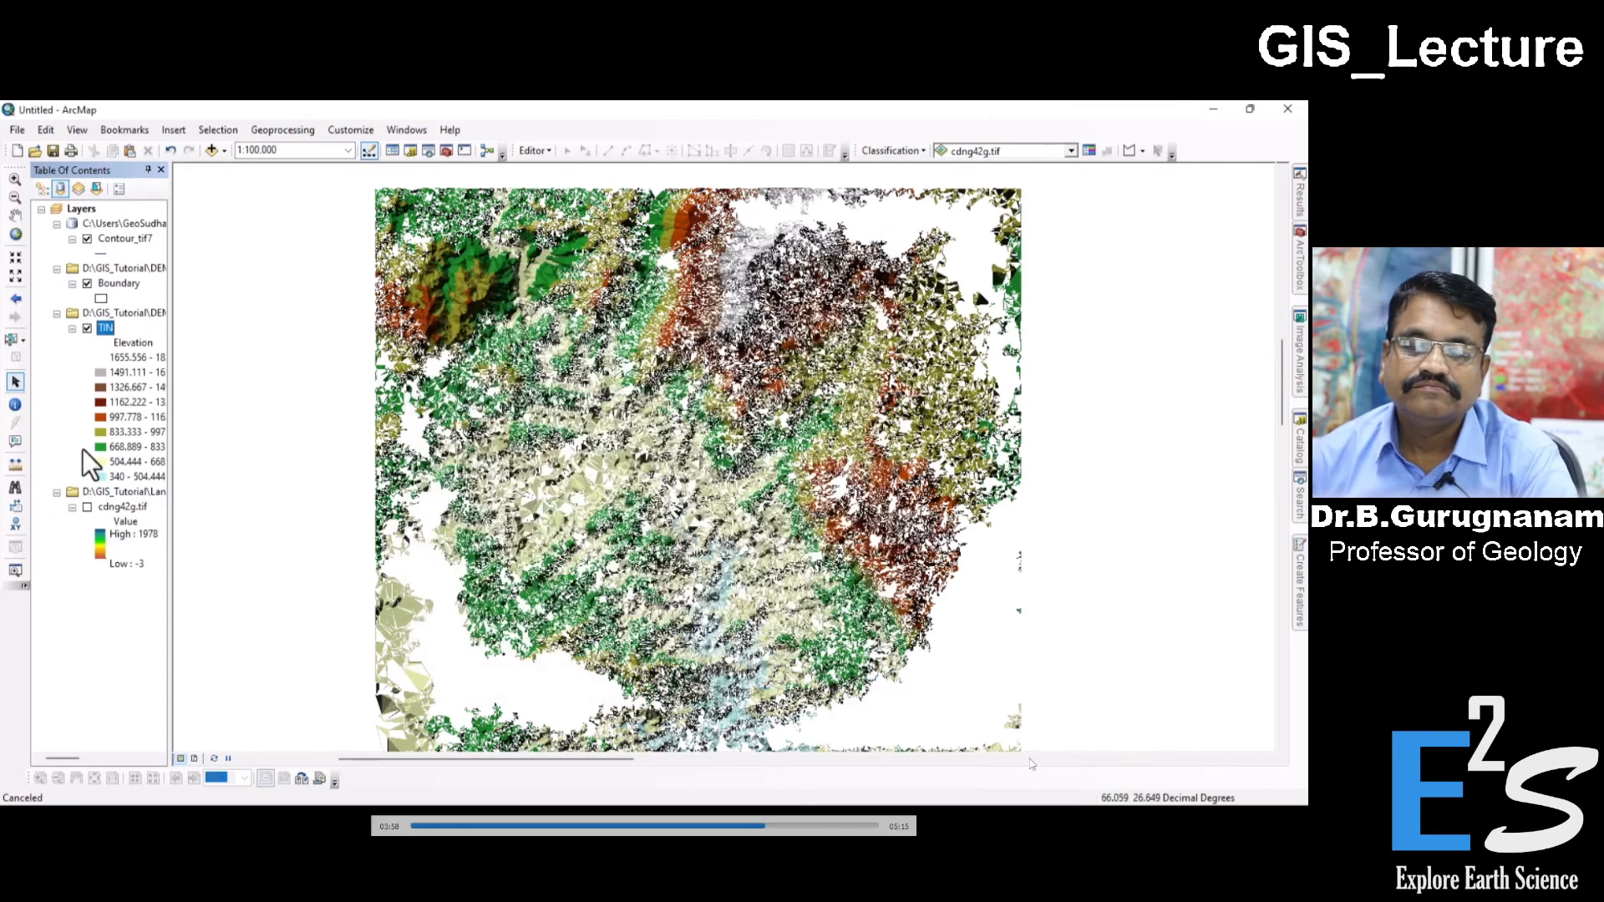
- Hide the Contour_tif7 layer so the TIN surface can be inspected without contour lines
click(86, 239)
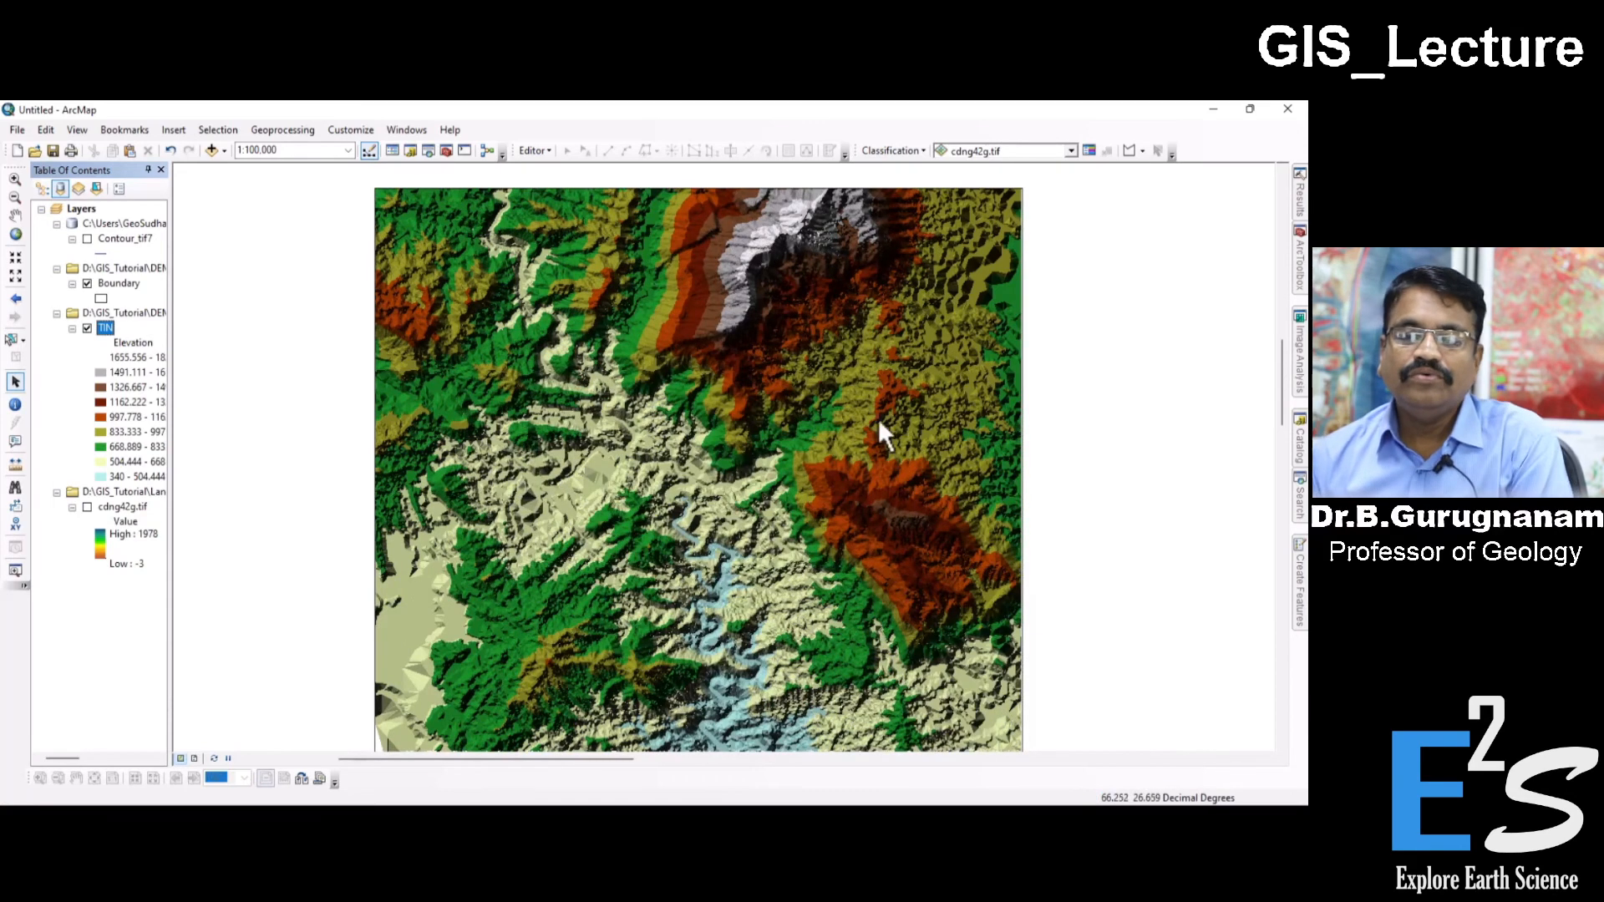
scroll(722, 581, up, 5)
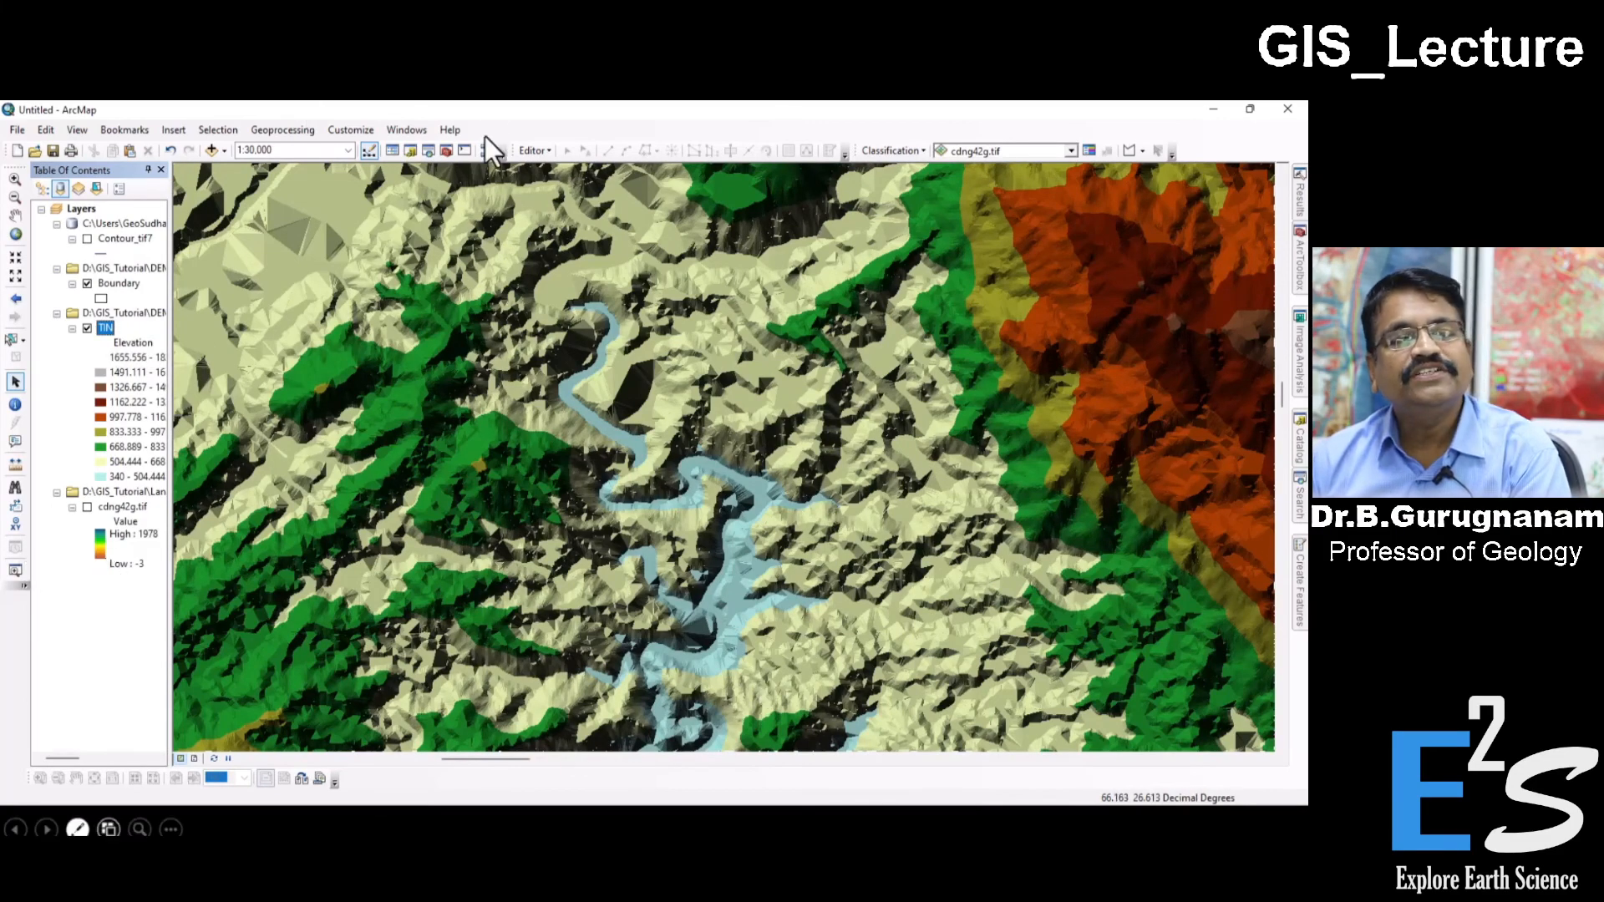
click(1249, 109)
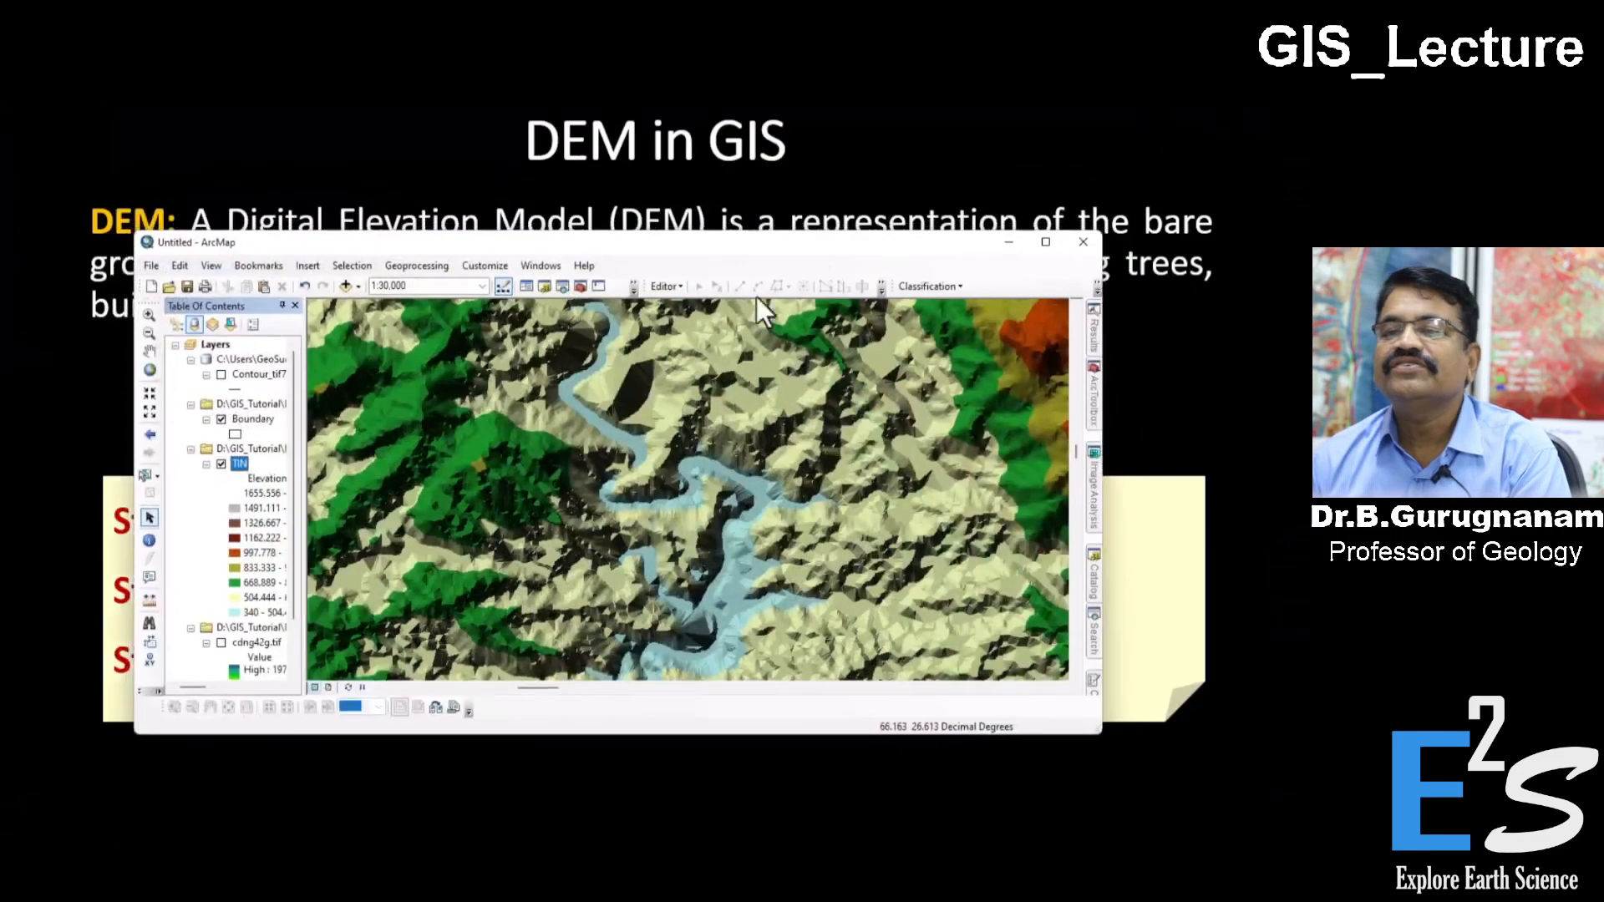
click(1045, 244)
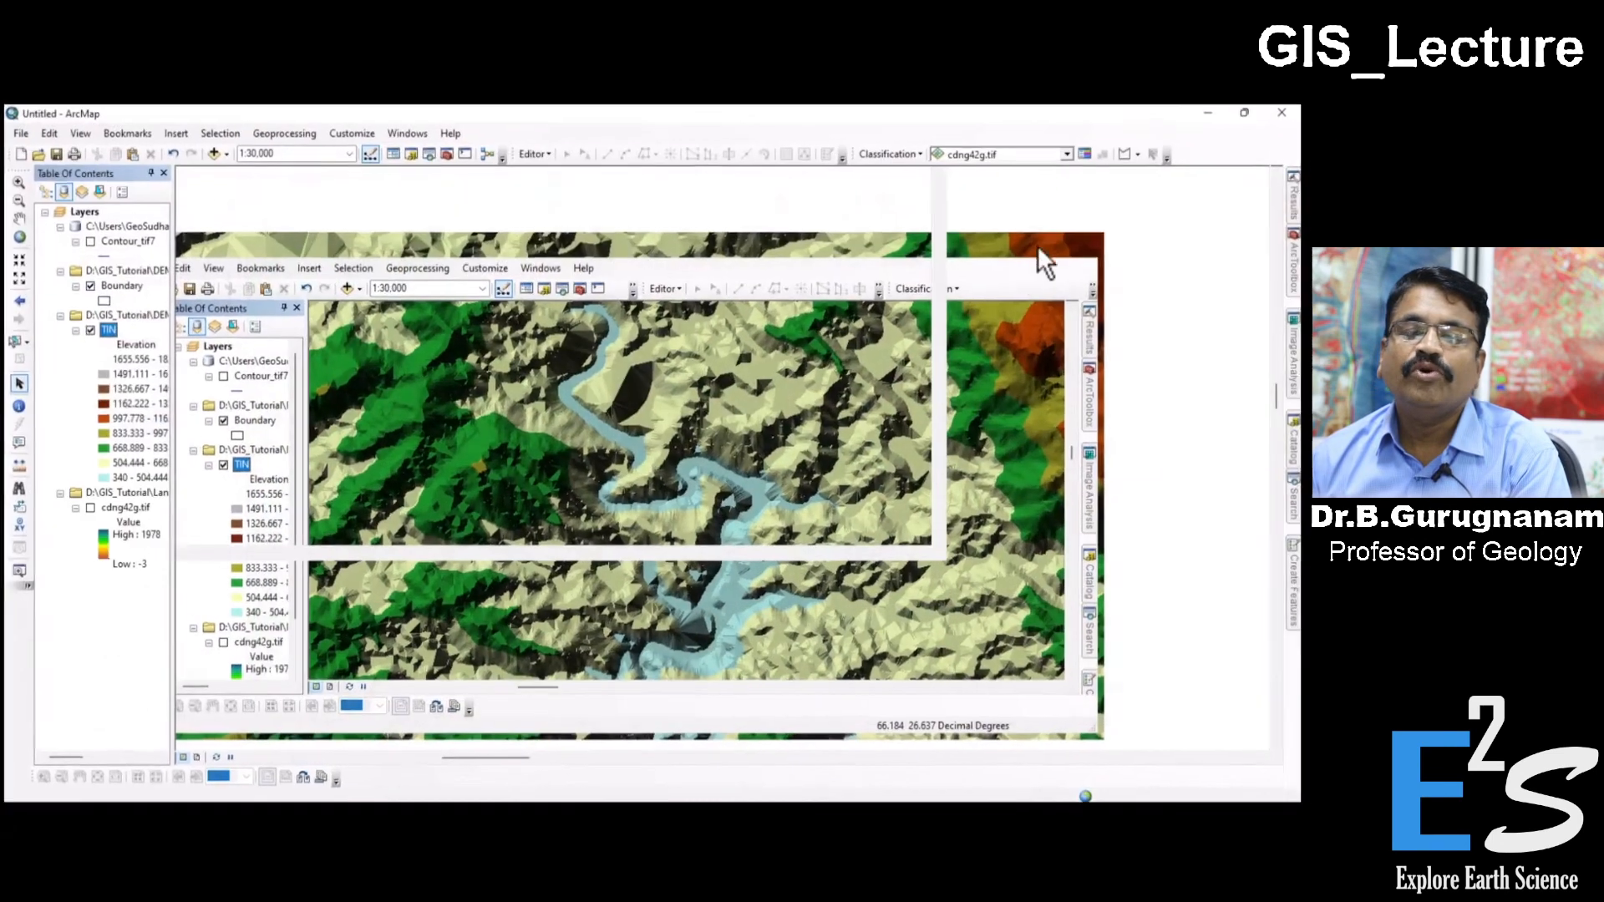